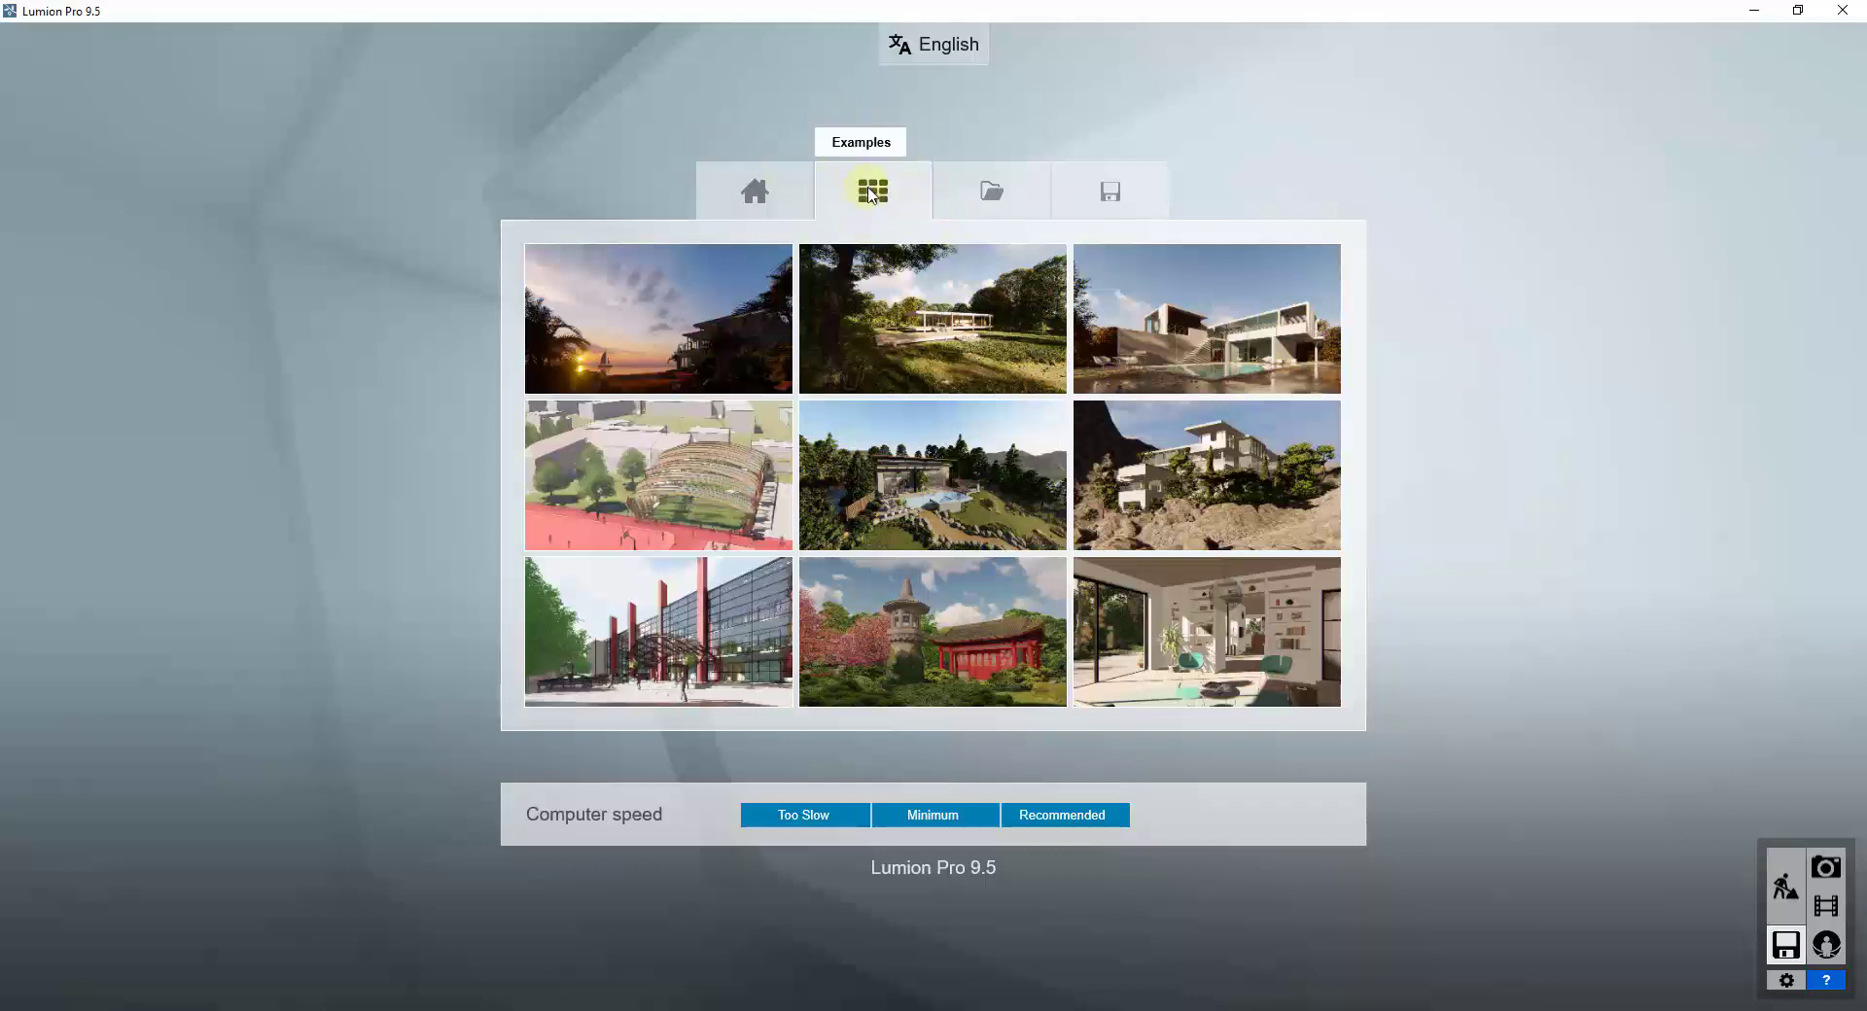
left_click(1785, 885)
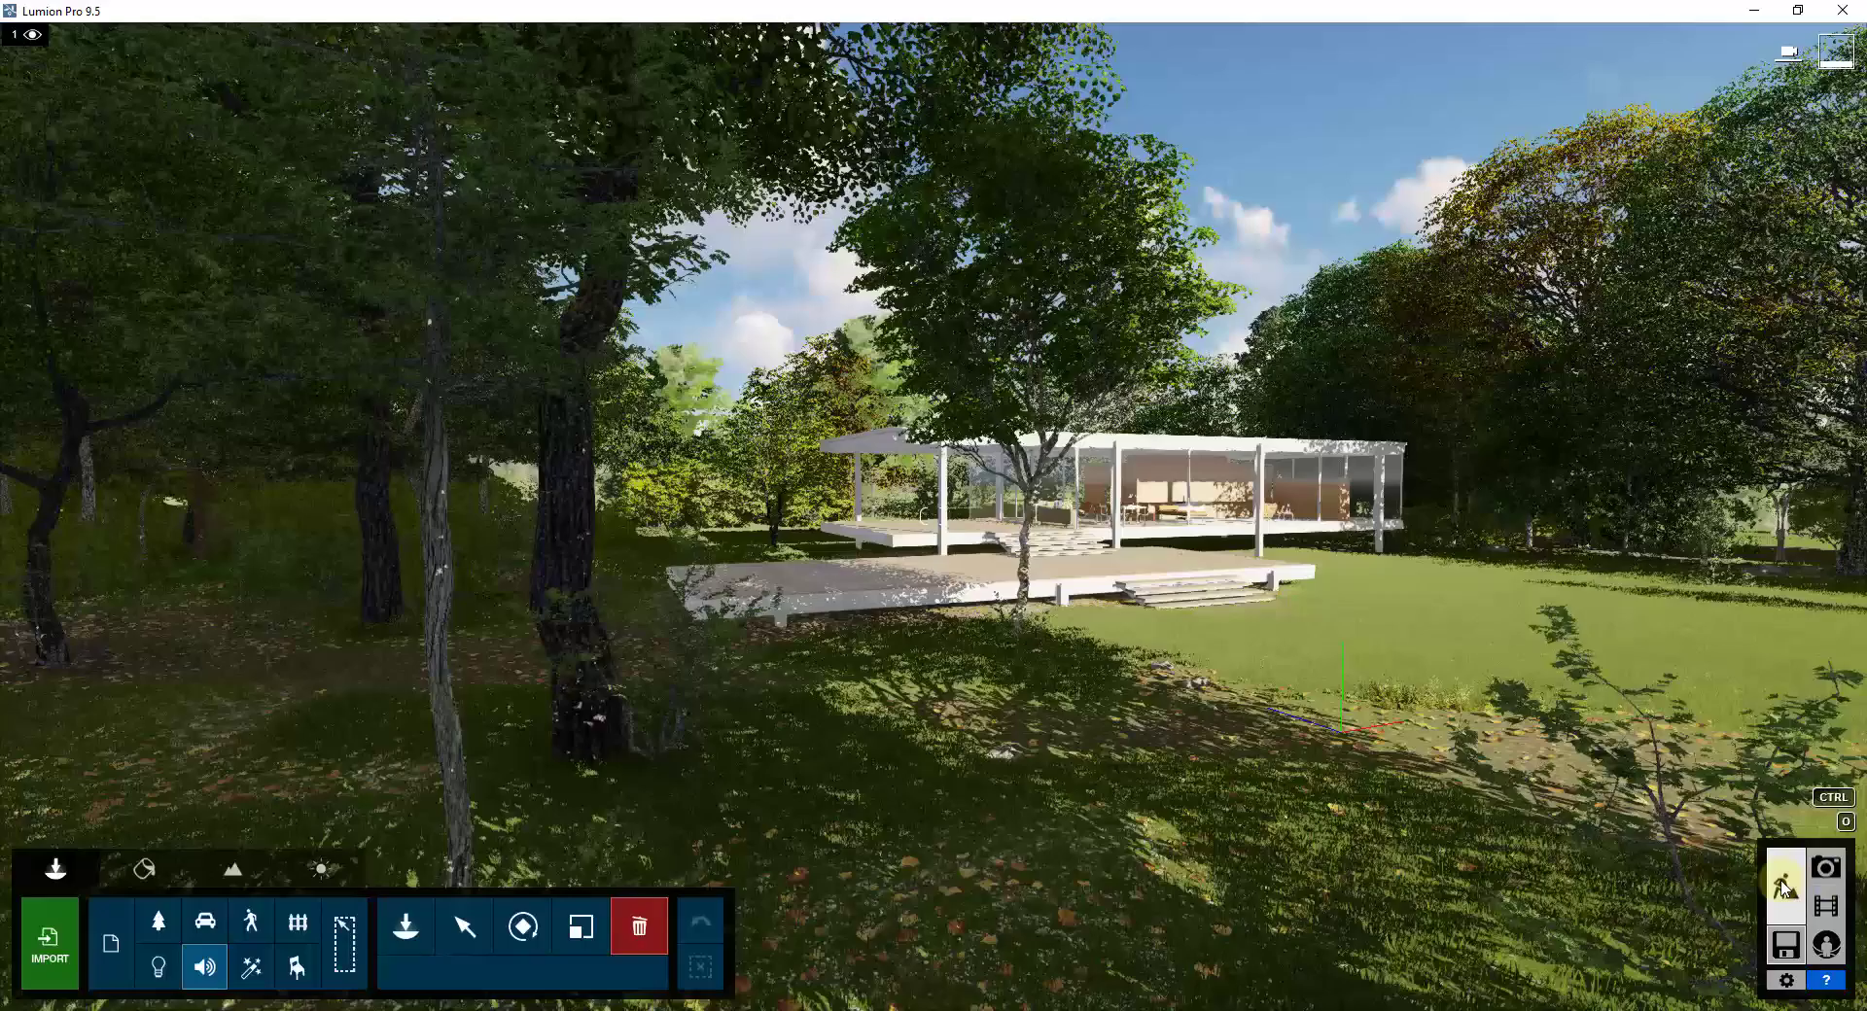
right_click_drag(940, 574, 940, 578)
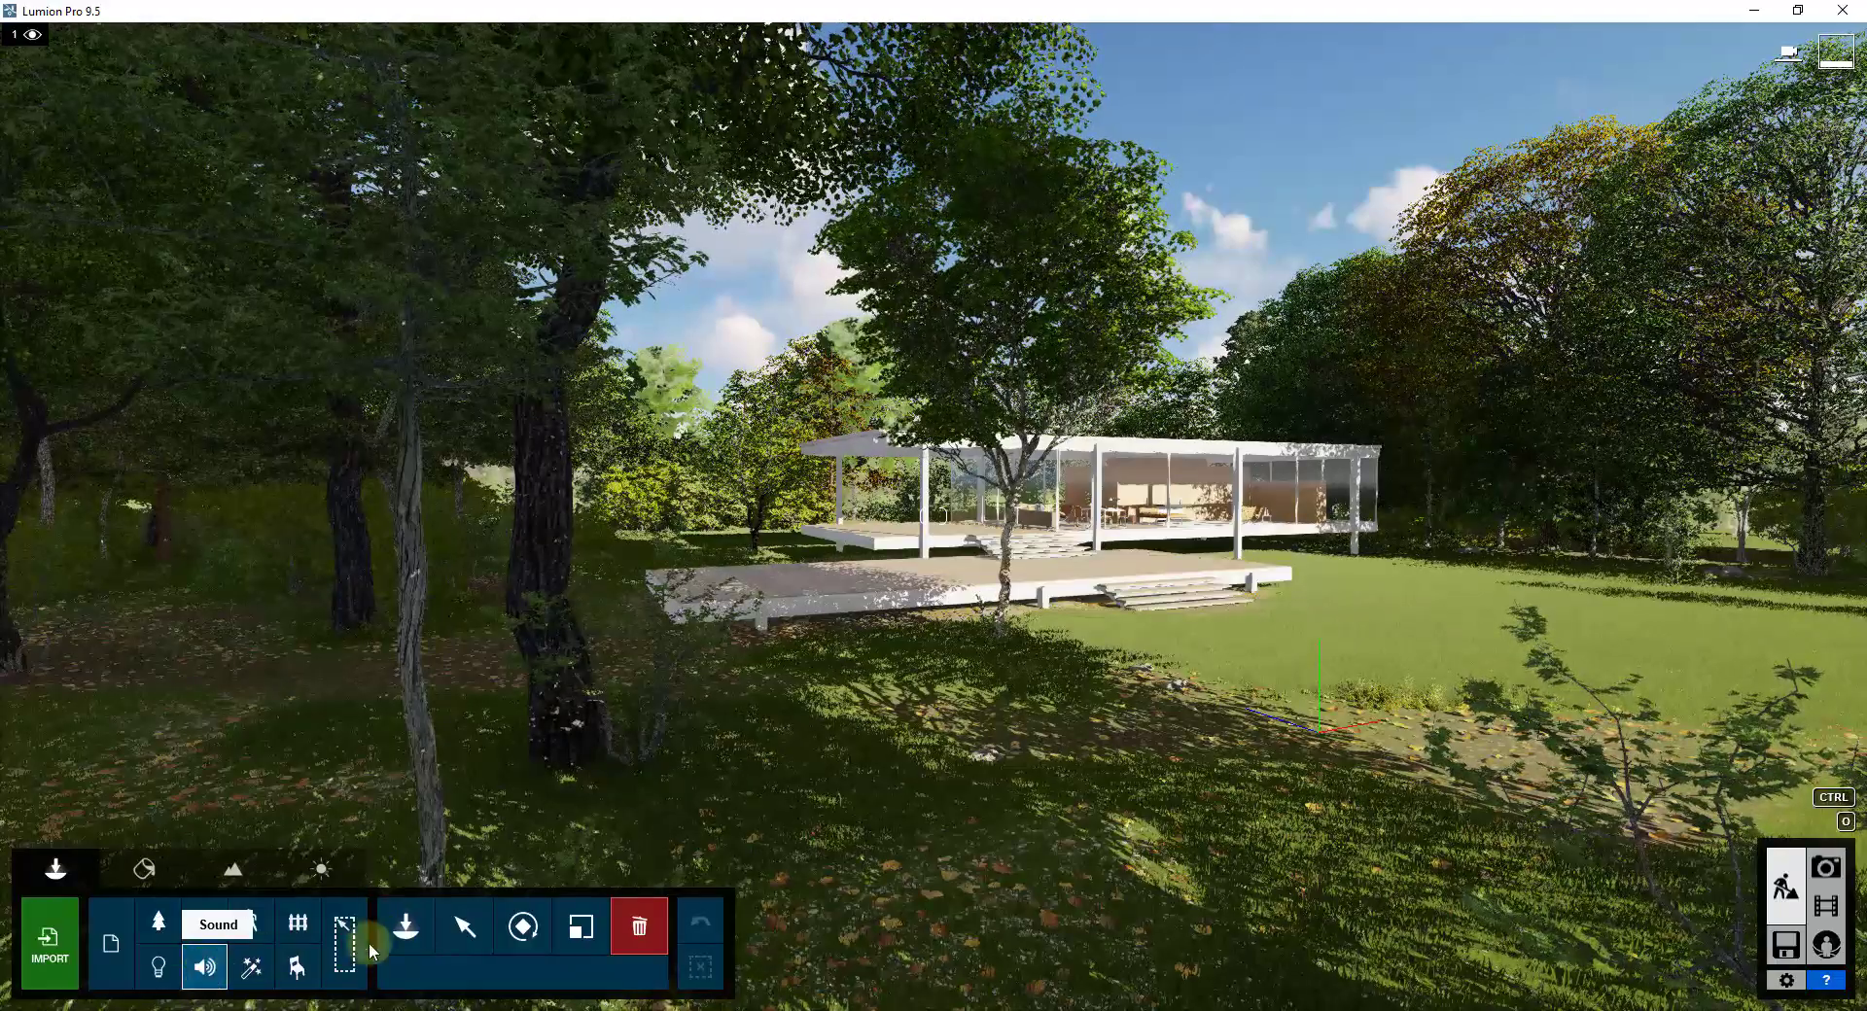
- Open the Sound Library and browse the Nature, Things, People and Locations categories
left_click(413, 933)
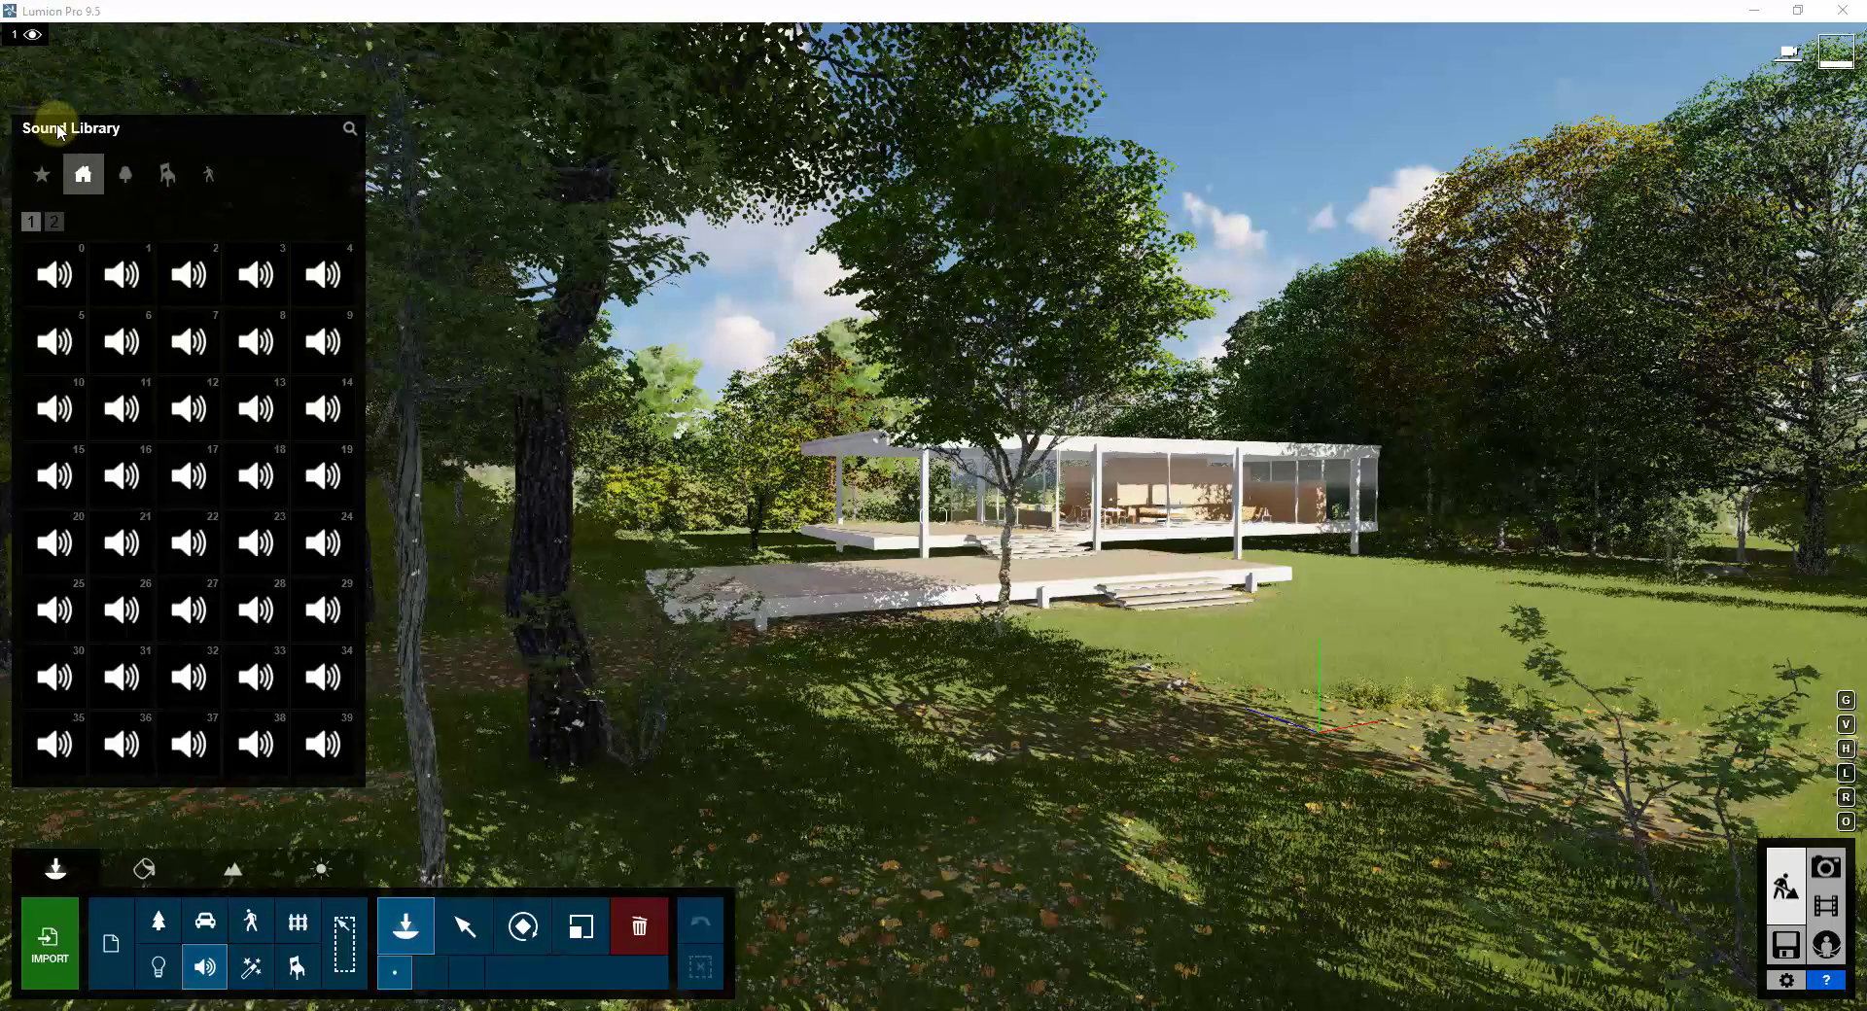
left_click(124, 175)
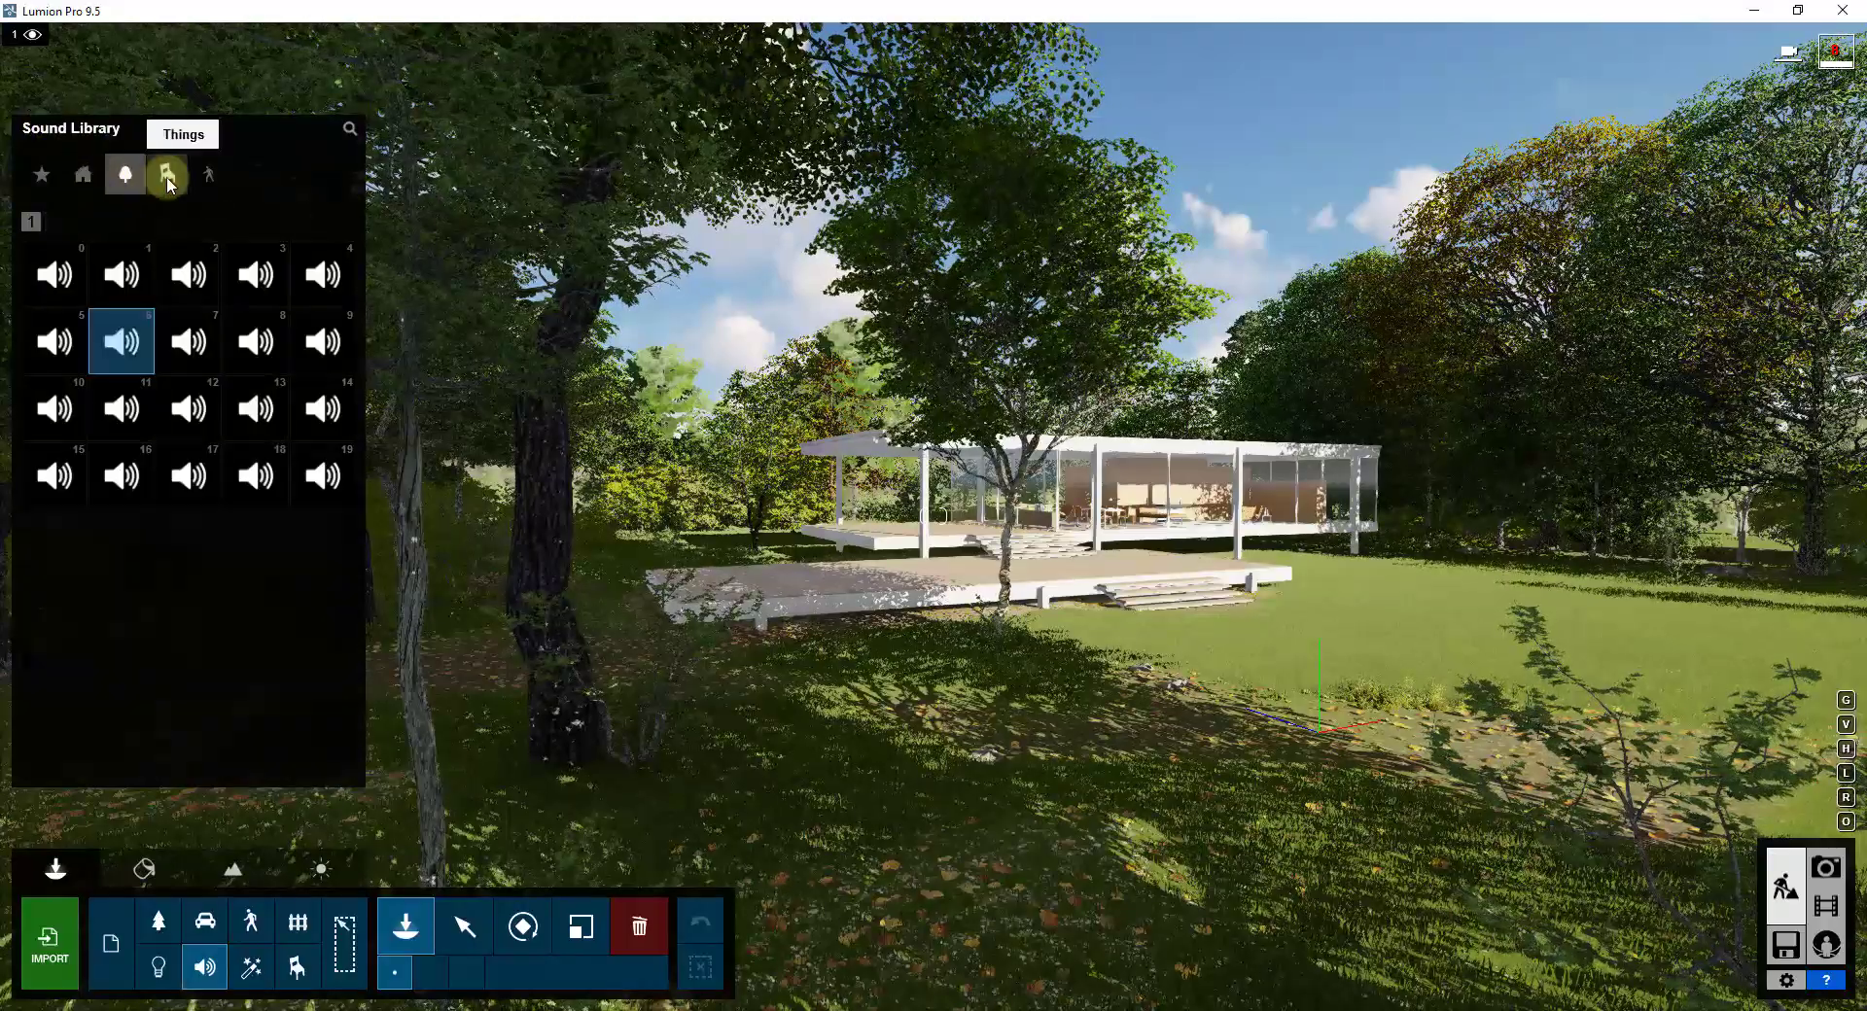
left_click(167, 177)
left_click(204, 177)
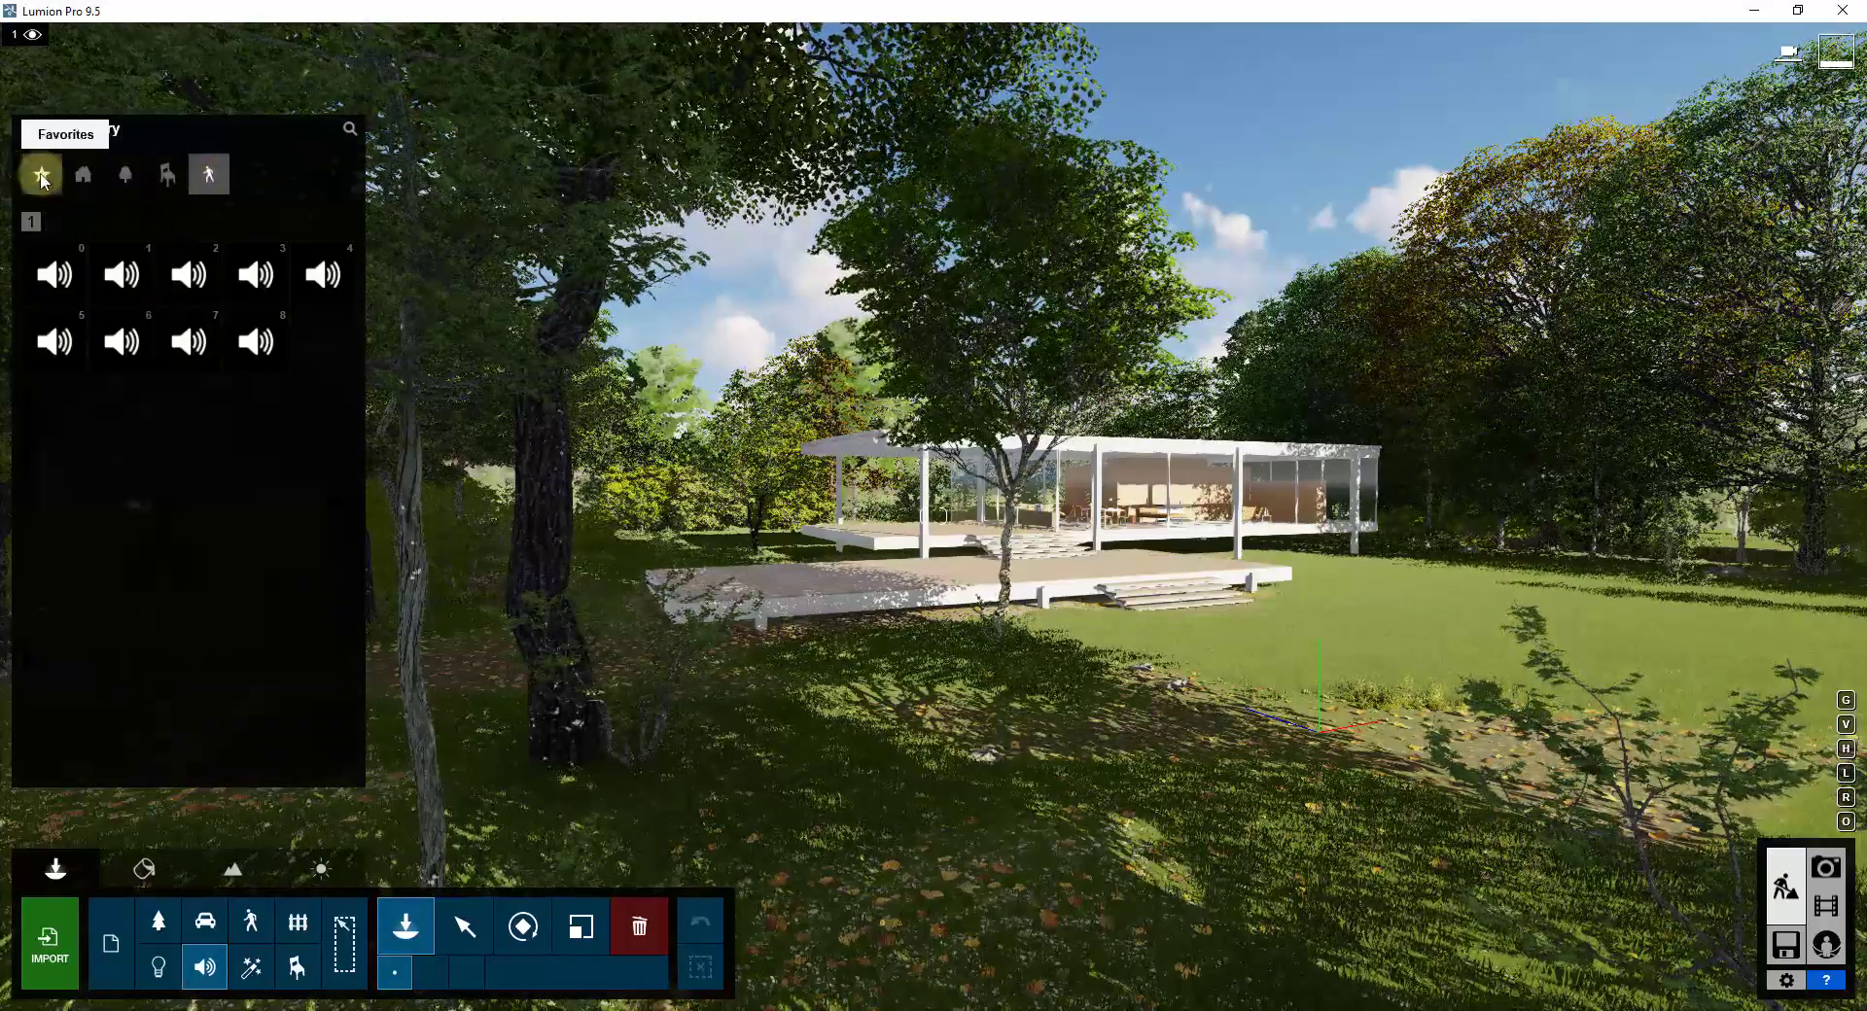
left_click(85, 177)
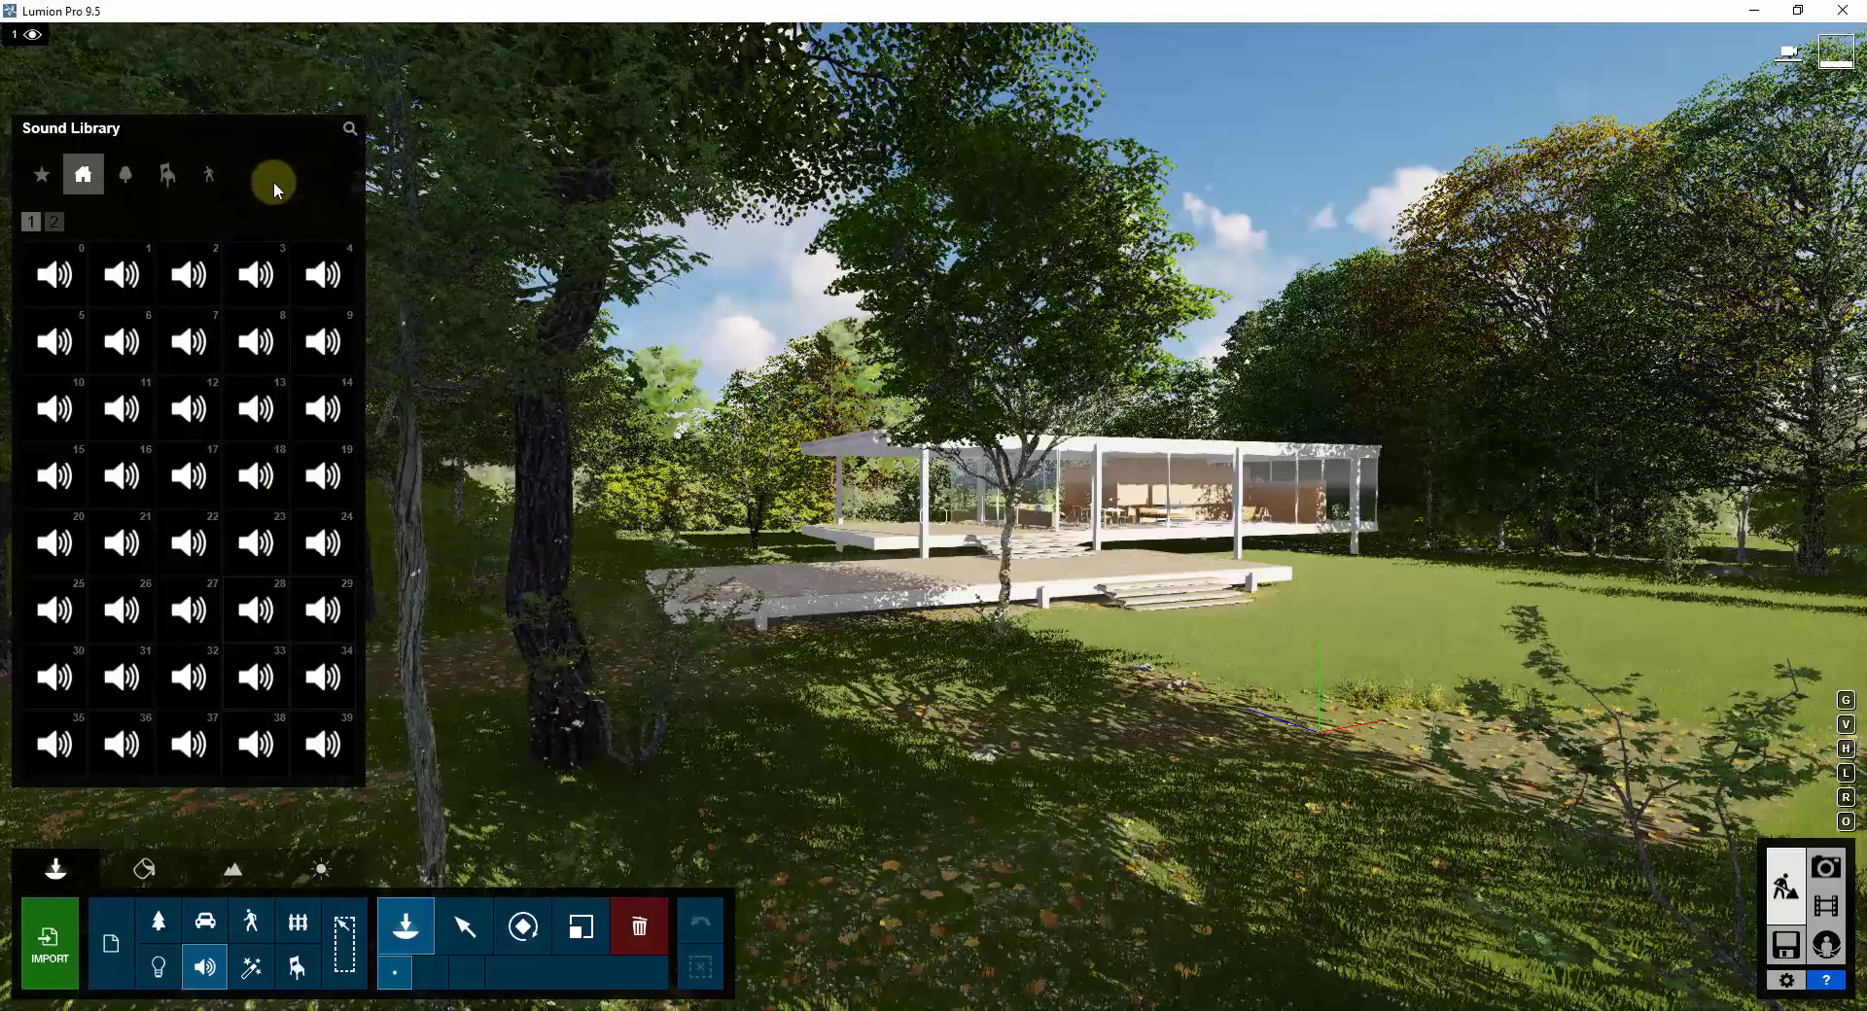
- Pick Jungle Laos 001 from the Nature sounds and load it for placement on the lawn
left_click(127, 175)
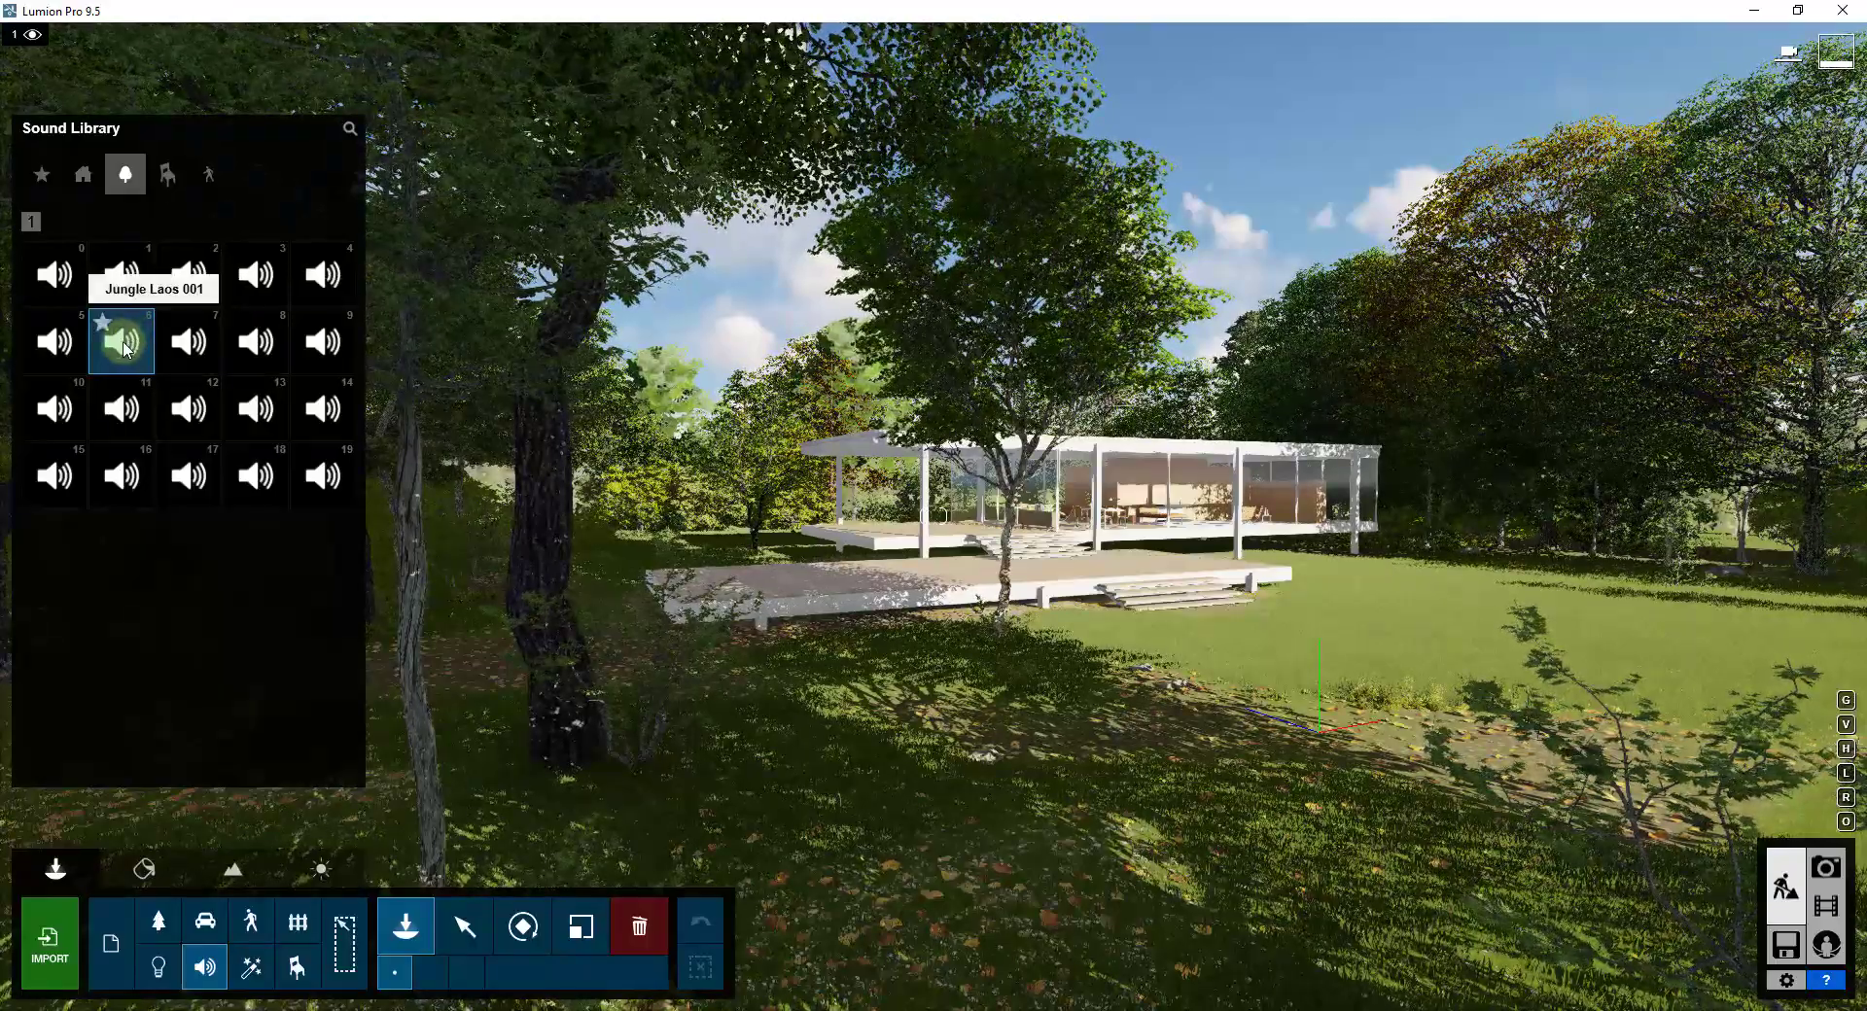
left_click(972, 420)
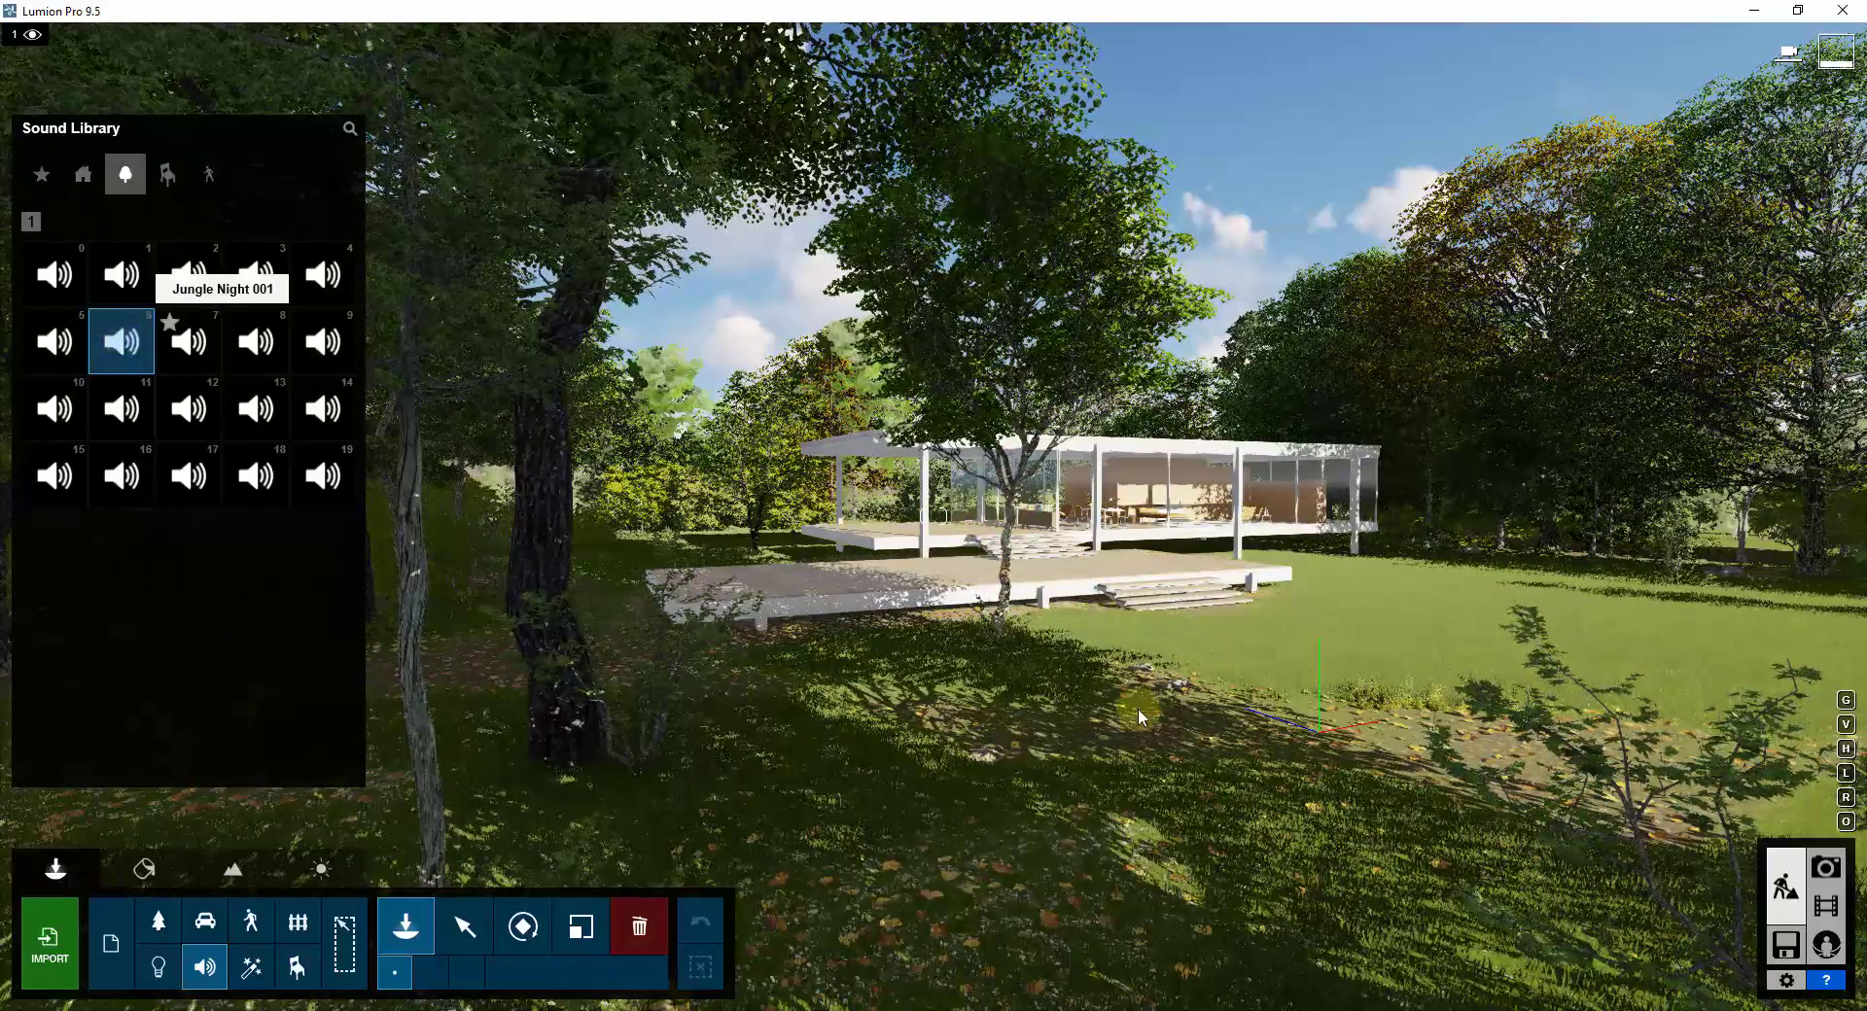
left_click(1211, 664)
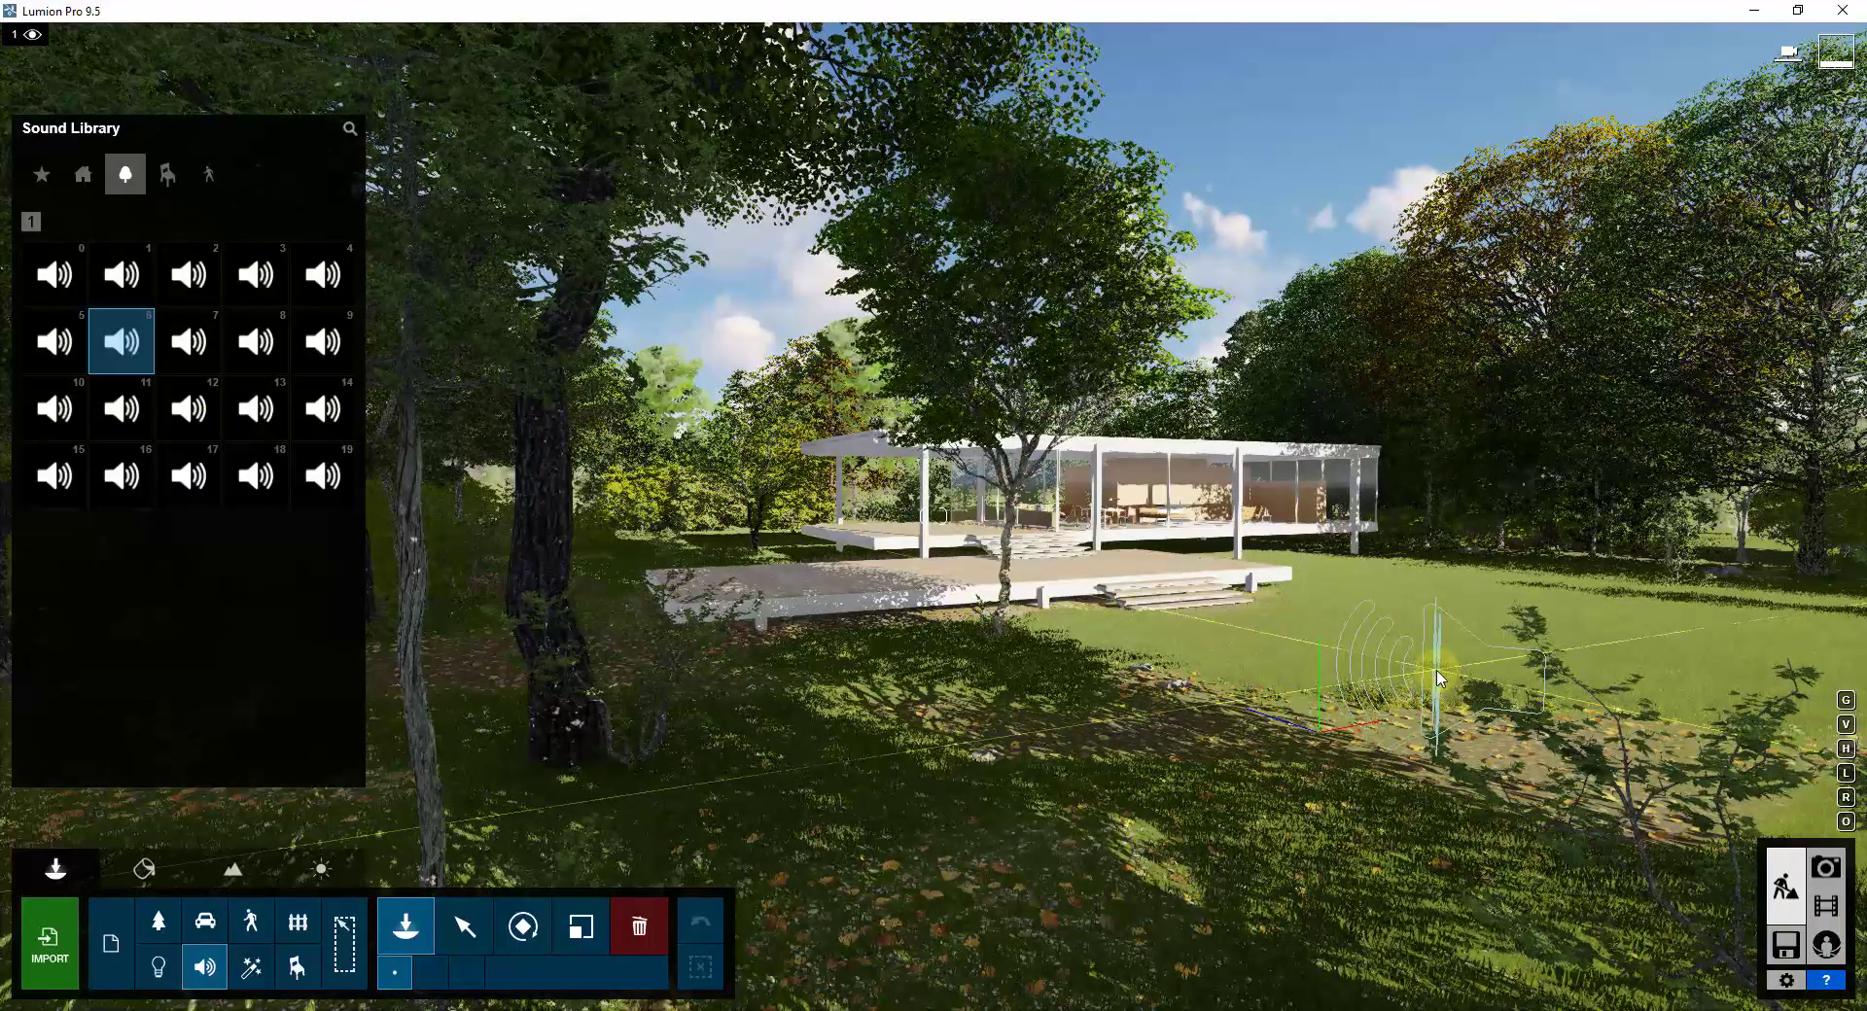
- Drop the Jungle Laos 001 sound on the lawn by the glass house and fly above it
left_click(1439, 677)
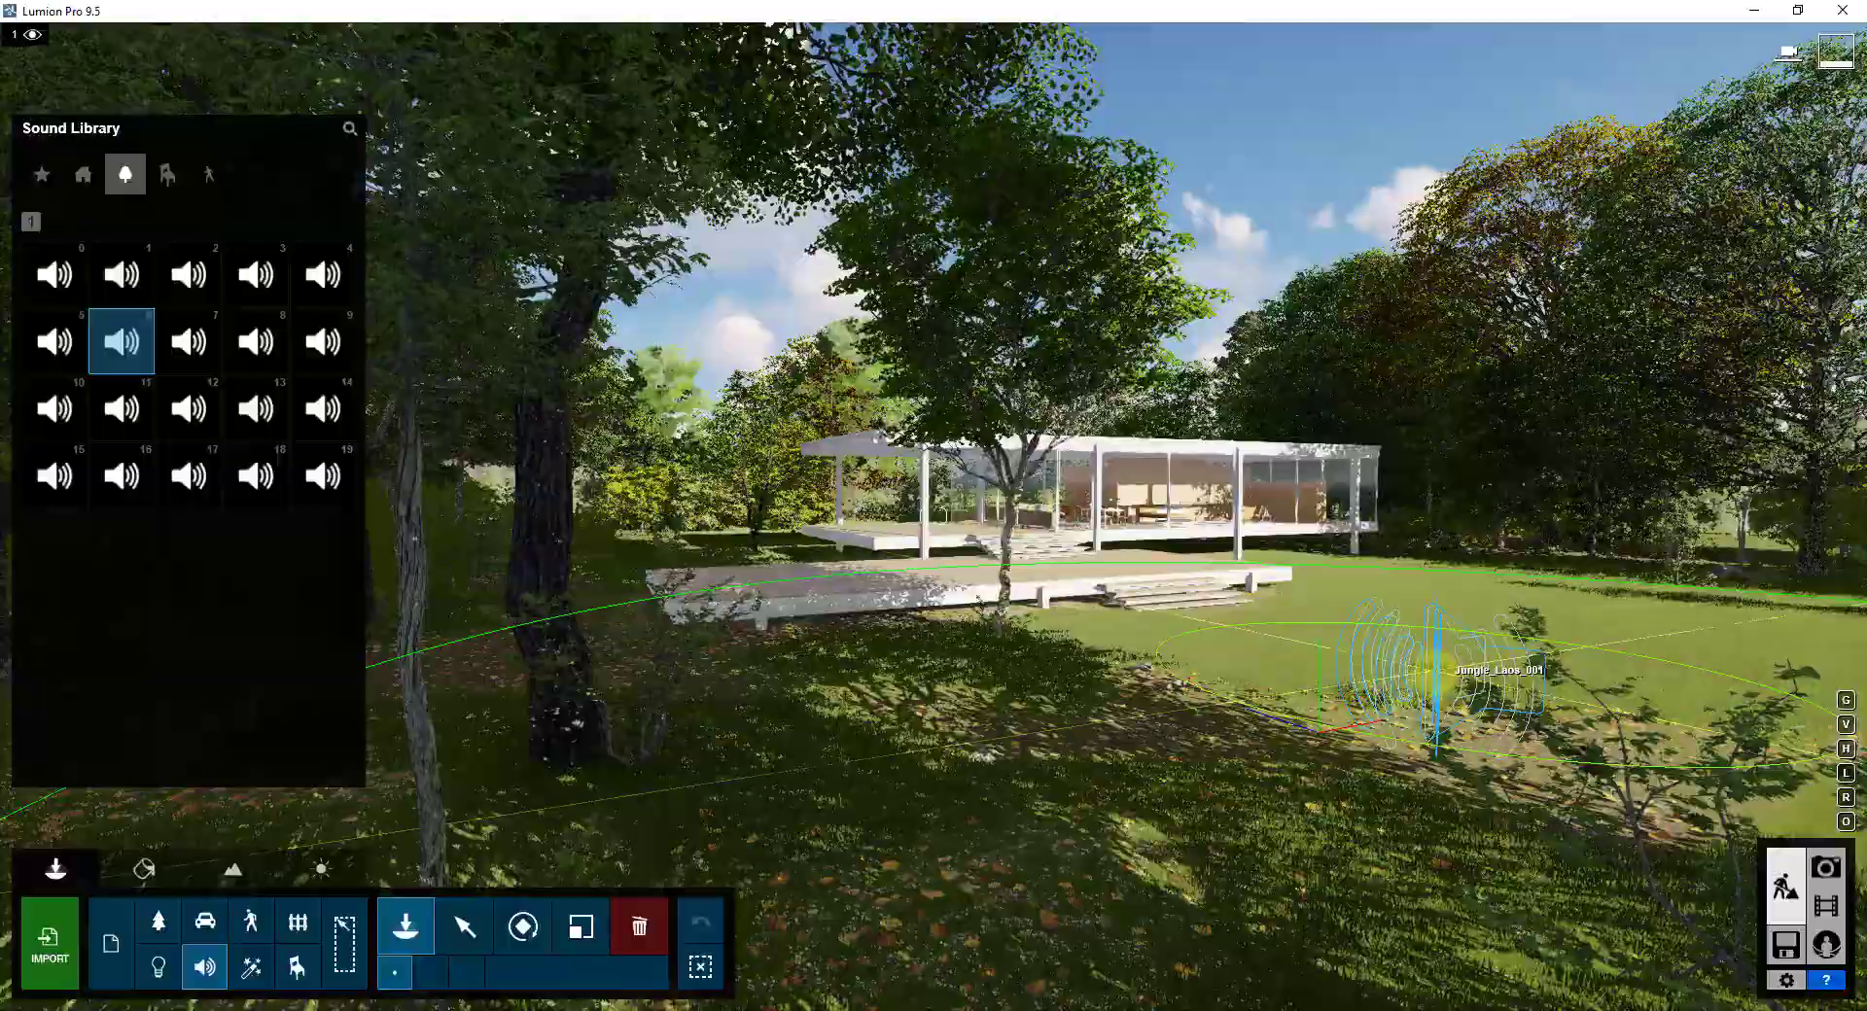
mouse_move(1440, 677)
right_mouse_down()
mouse_move(934, 516)
mouse_move(1435, 670)
mouse_move(1416, 674)
mouse_move(1437, 645)
mouse_move(1431, 671)
right_mouse_up()
key("q")
key("q")
key("d")
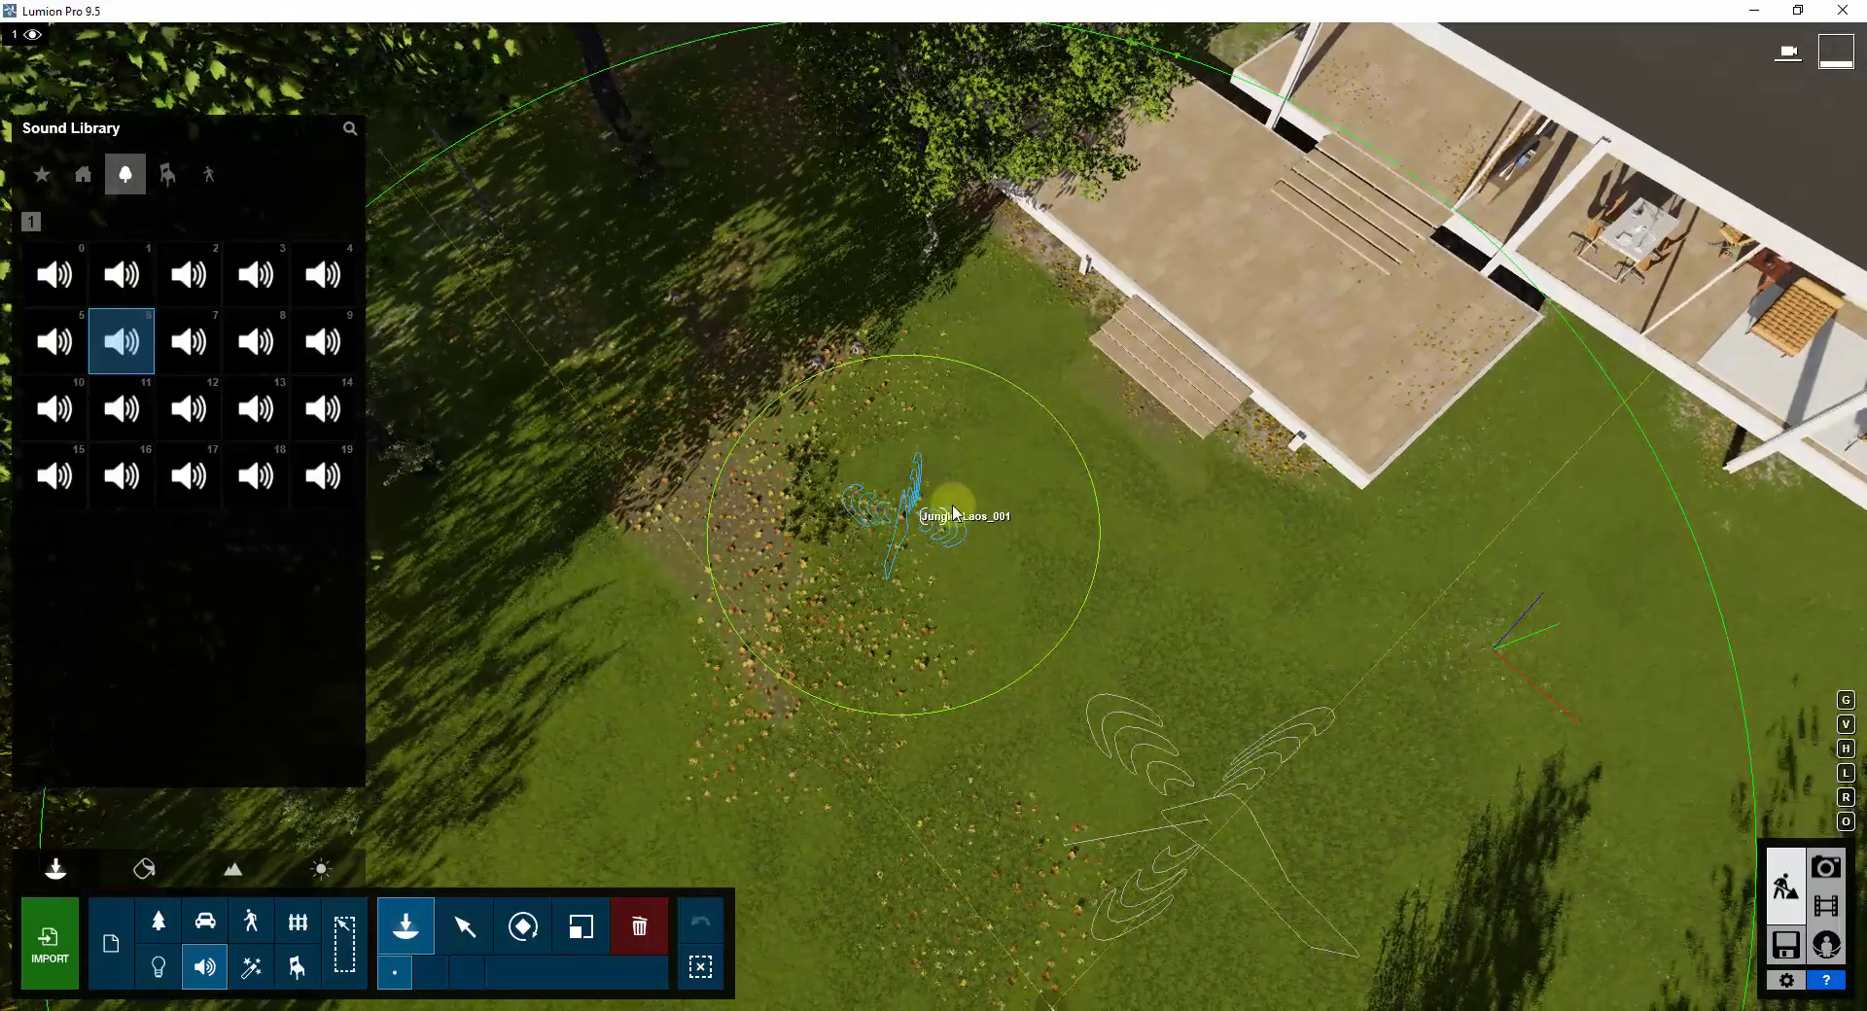
- Select the Jungle Laos 001 sound to show its properties and nudge it slightly left
left_click(907, 515)
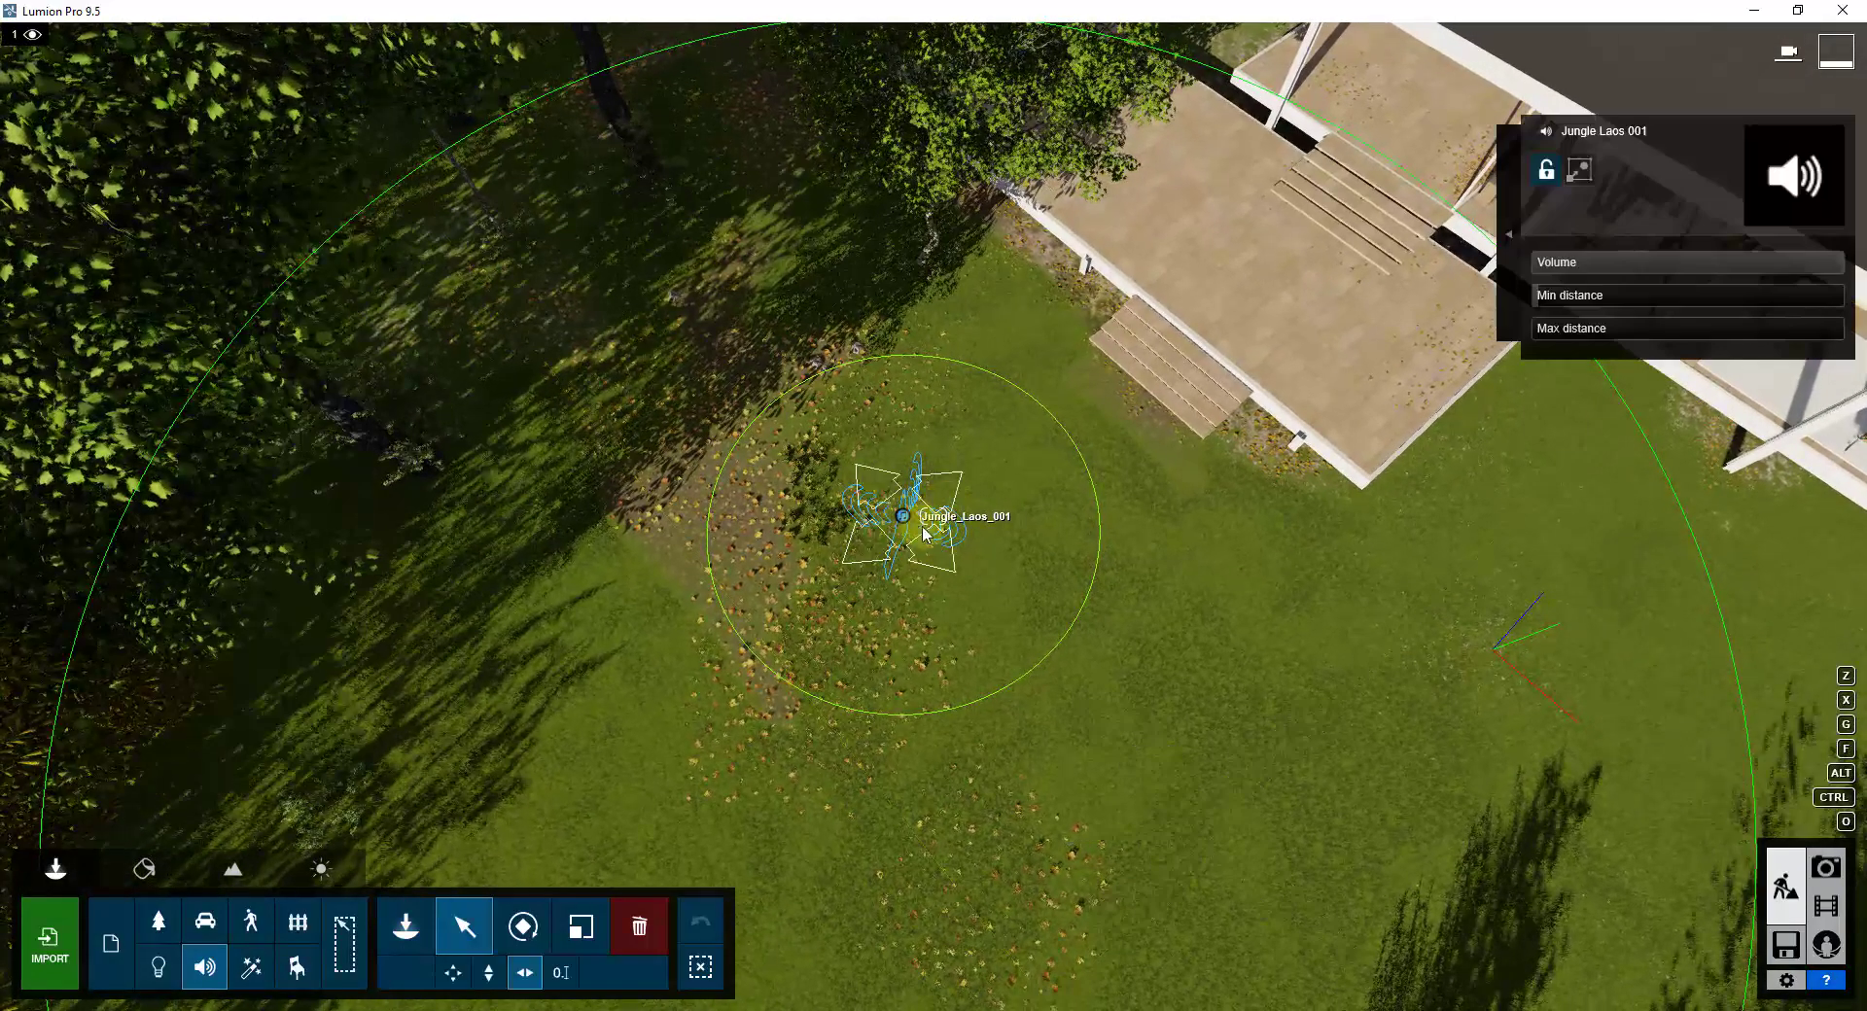
left_click_drag(922, 525, 851, 525)
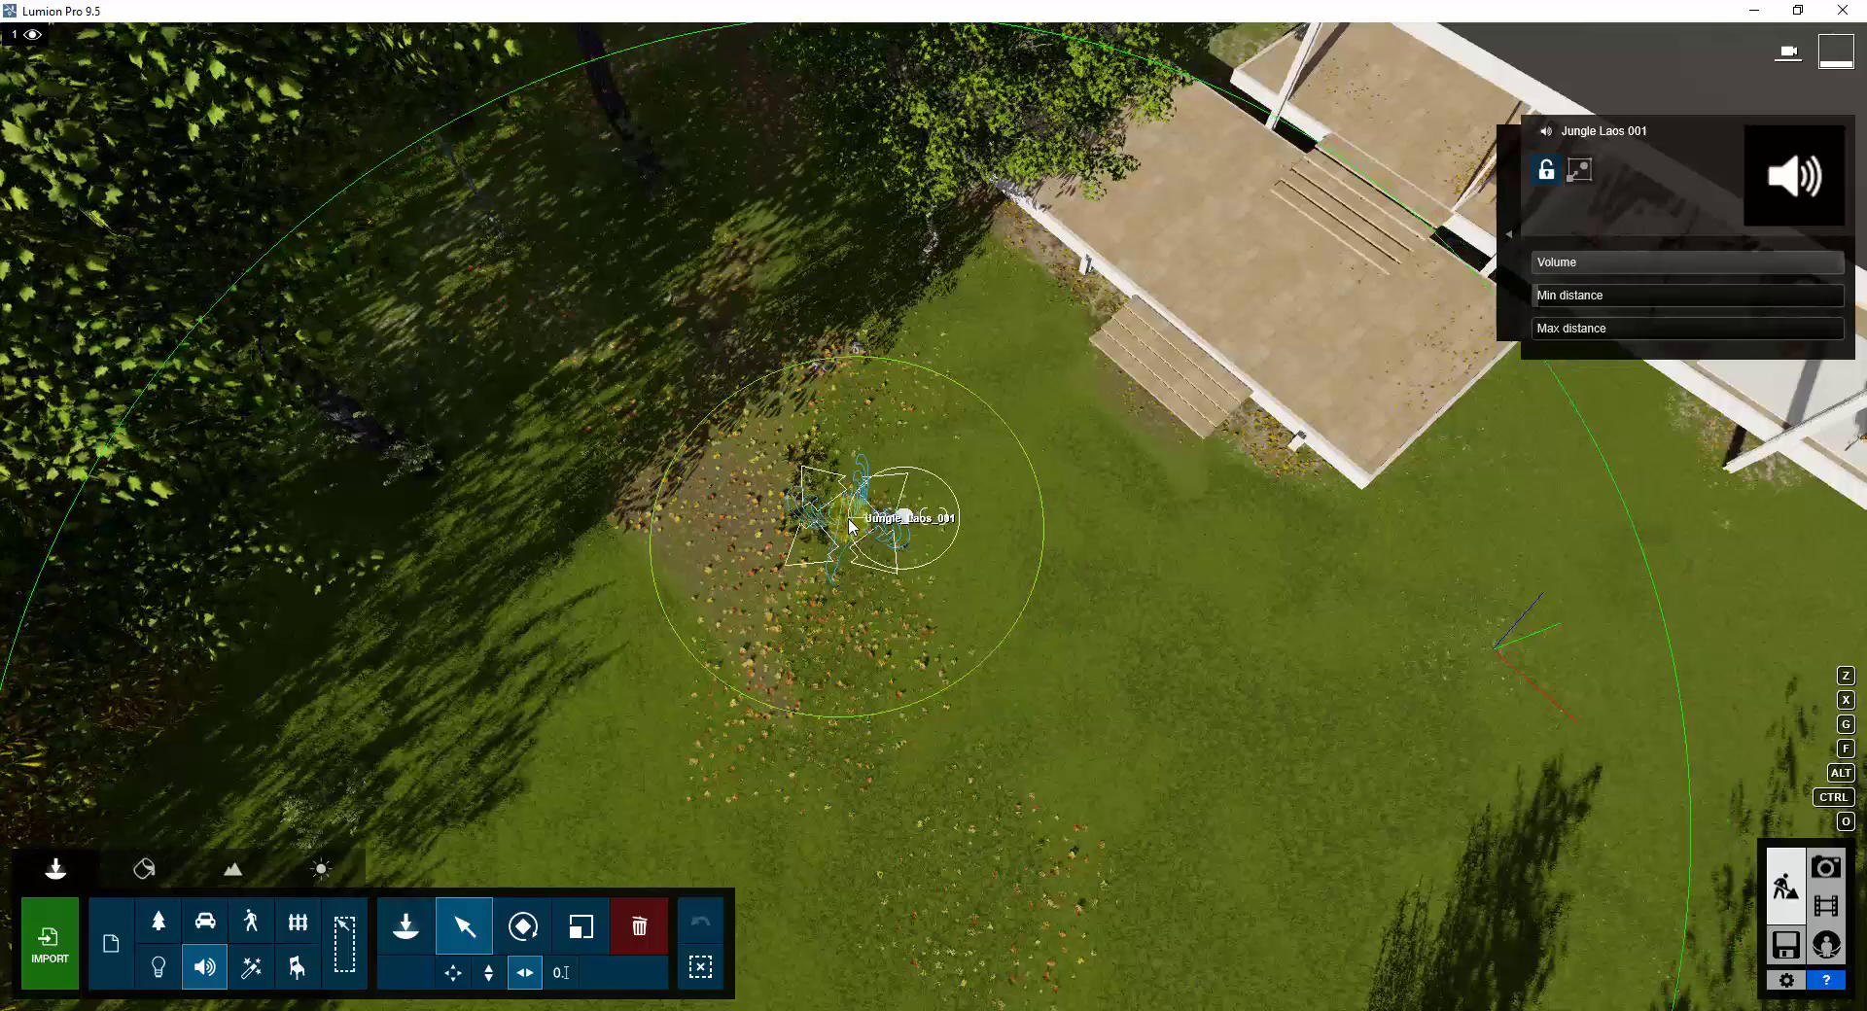
left_click(1026, 536)
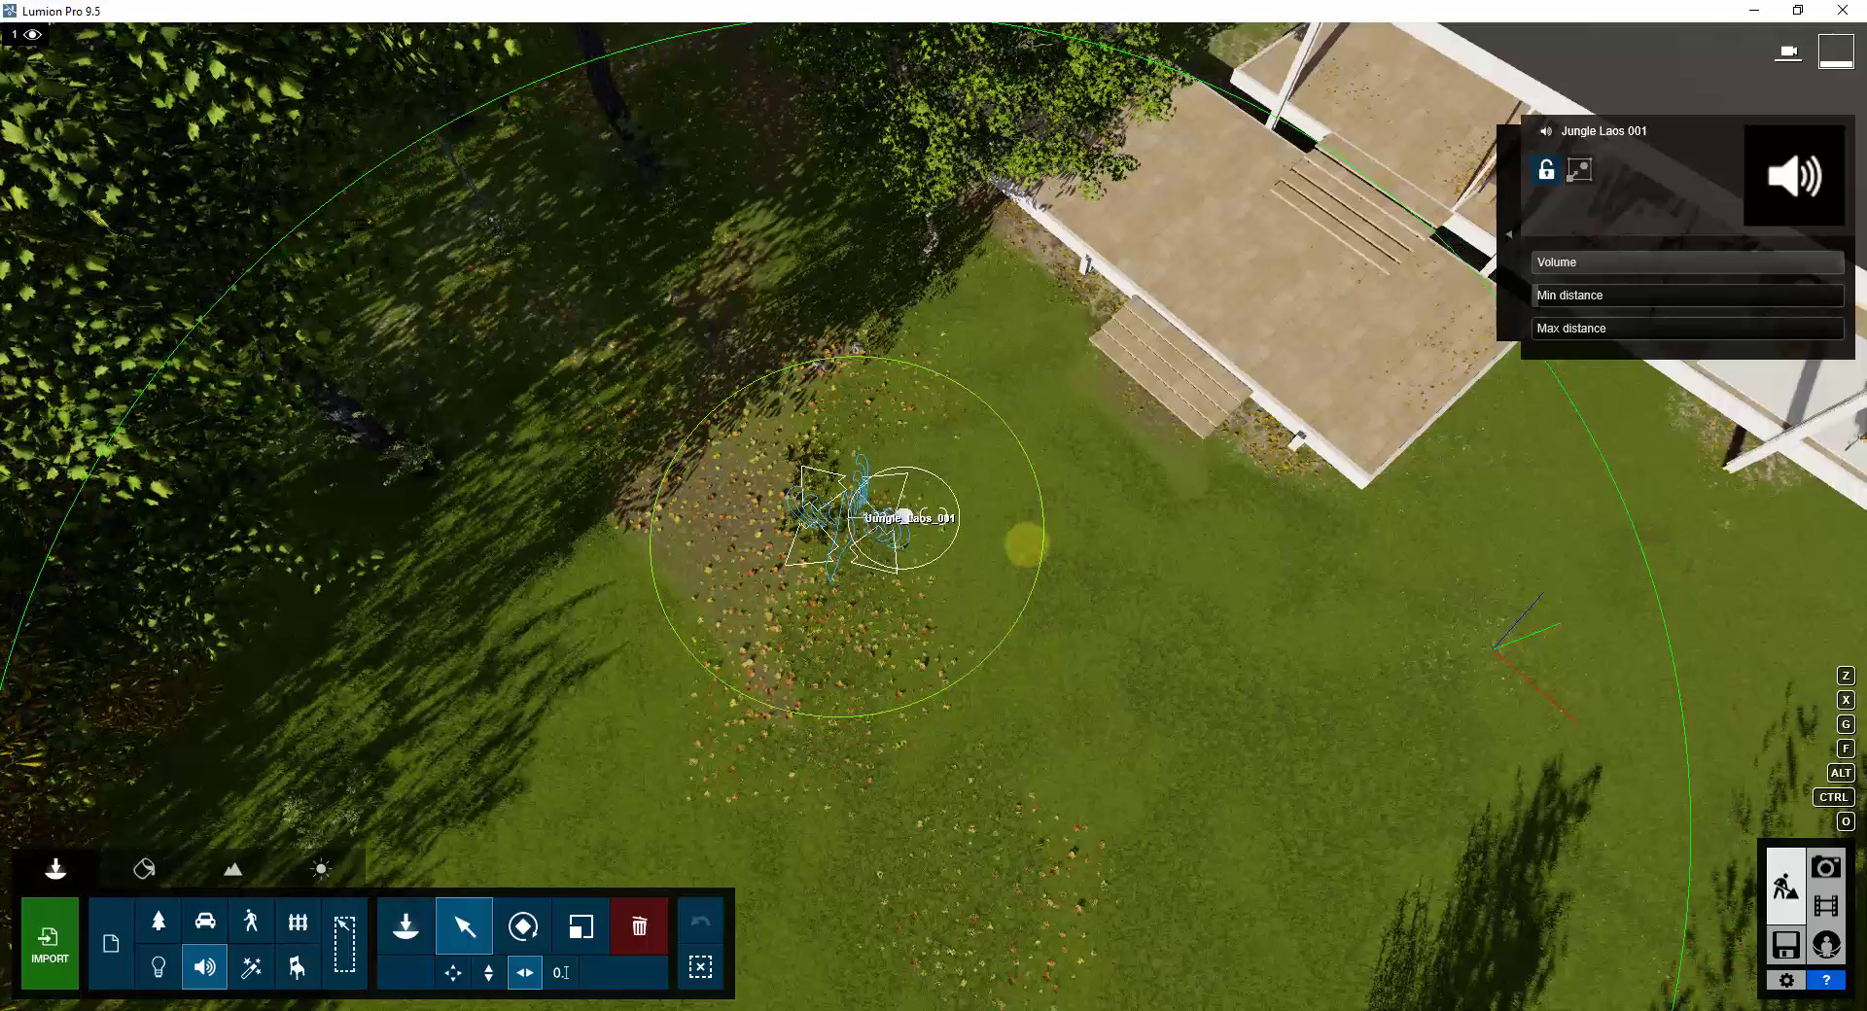
right_click_drag(1026, 542, 1026, 539)
scroll(1029, 539, "up", 3)
scroll(1023, 539, "up", 5)
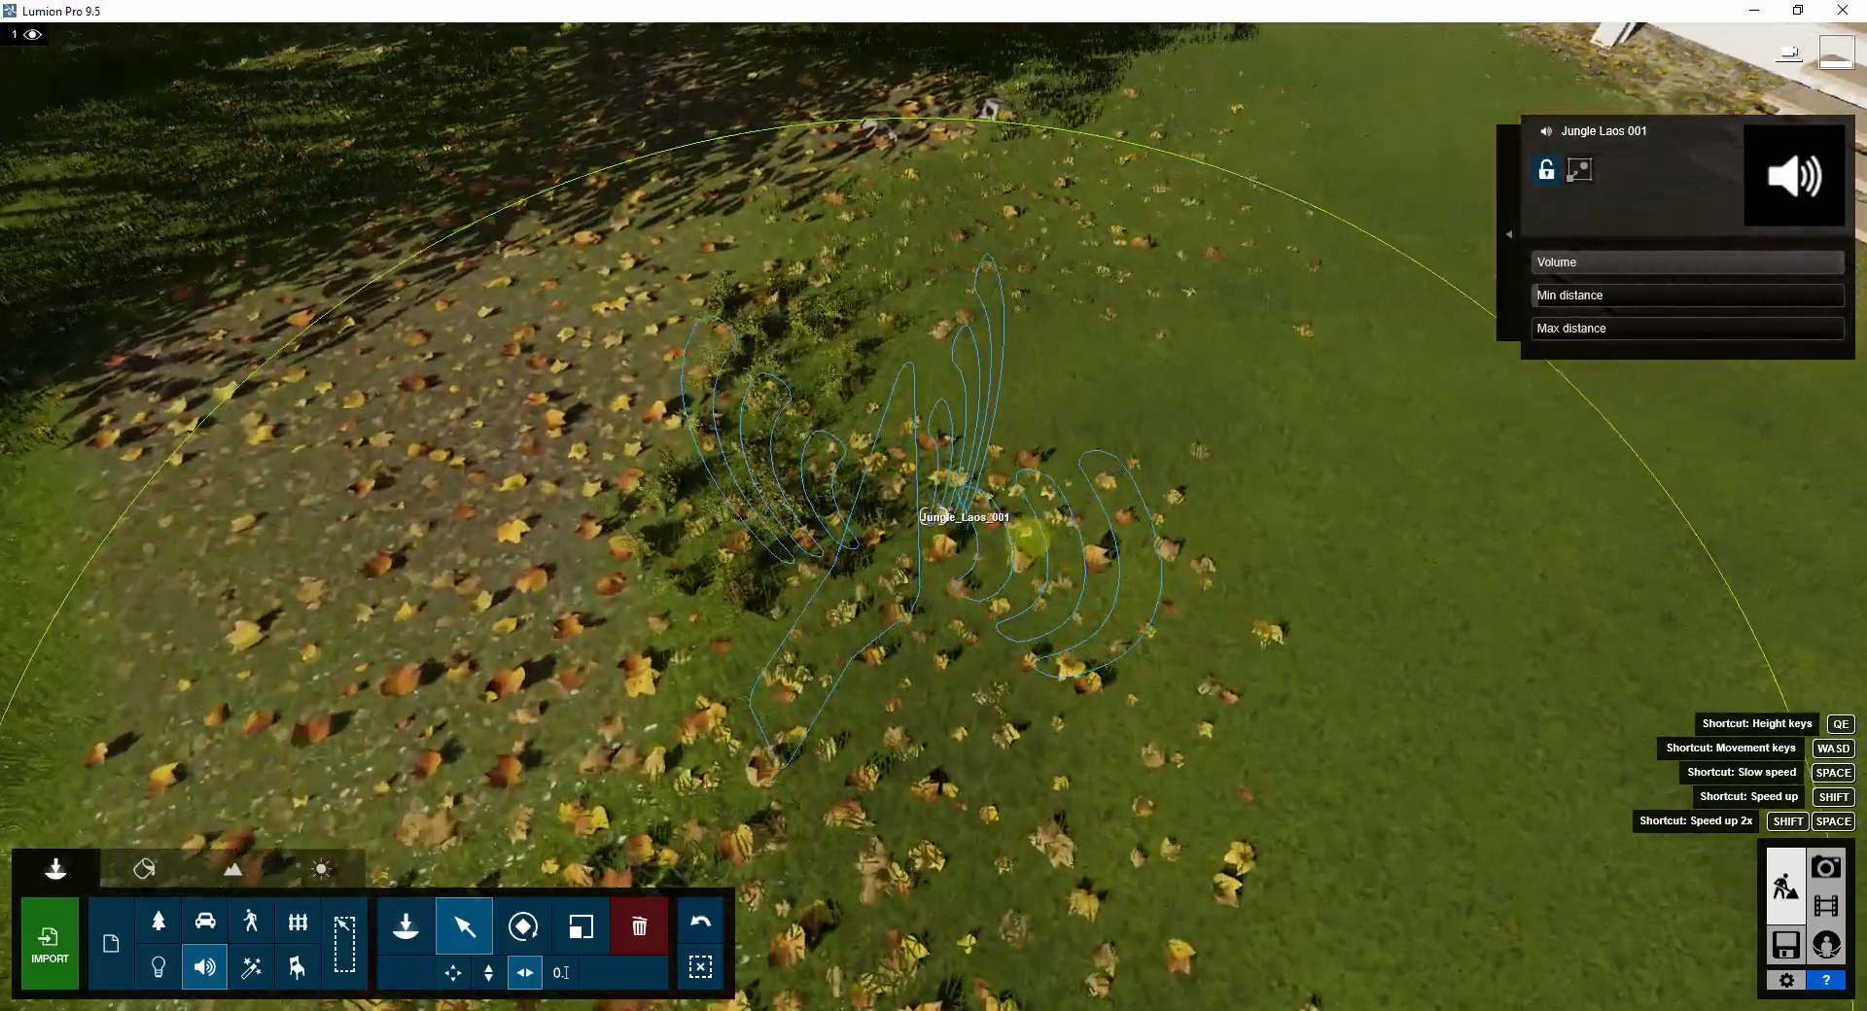
scroll(1030, 537, "down", 5)
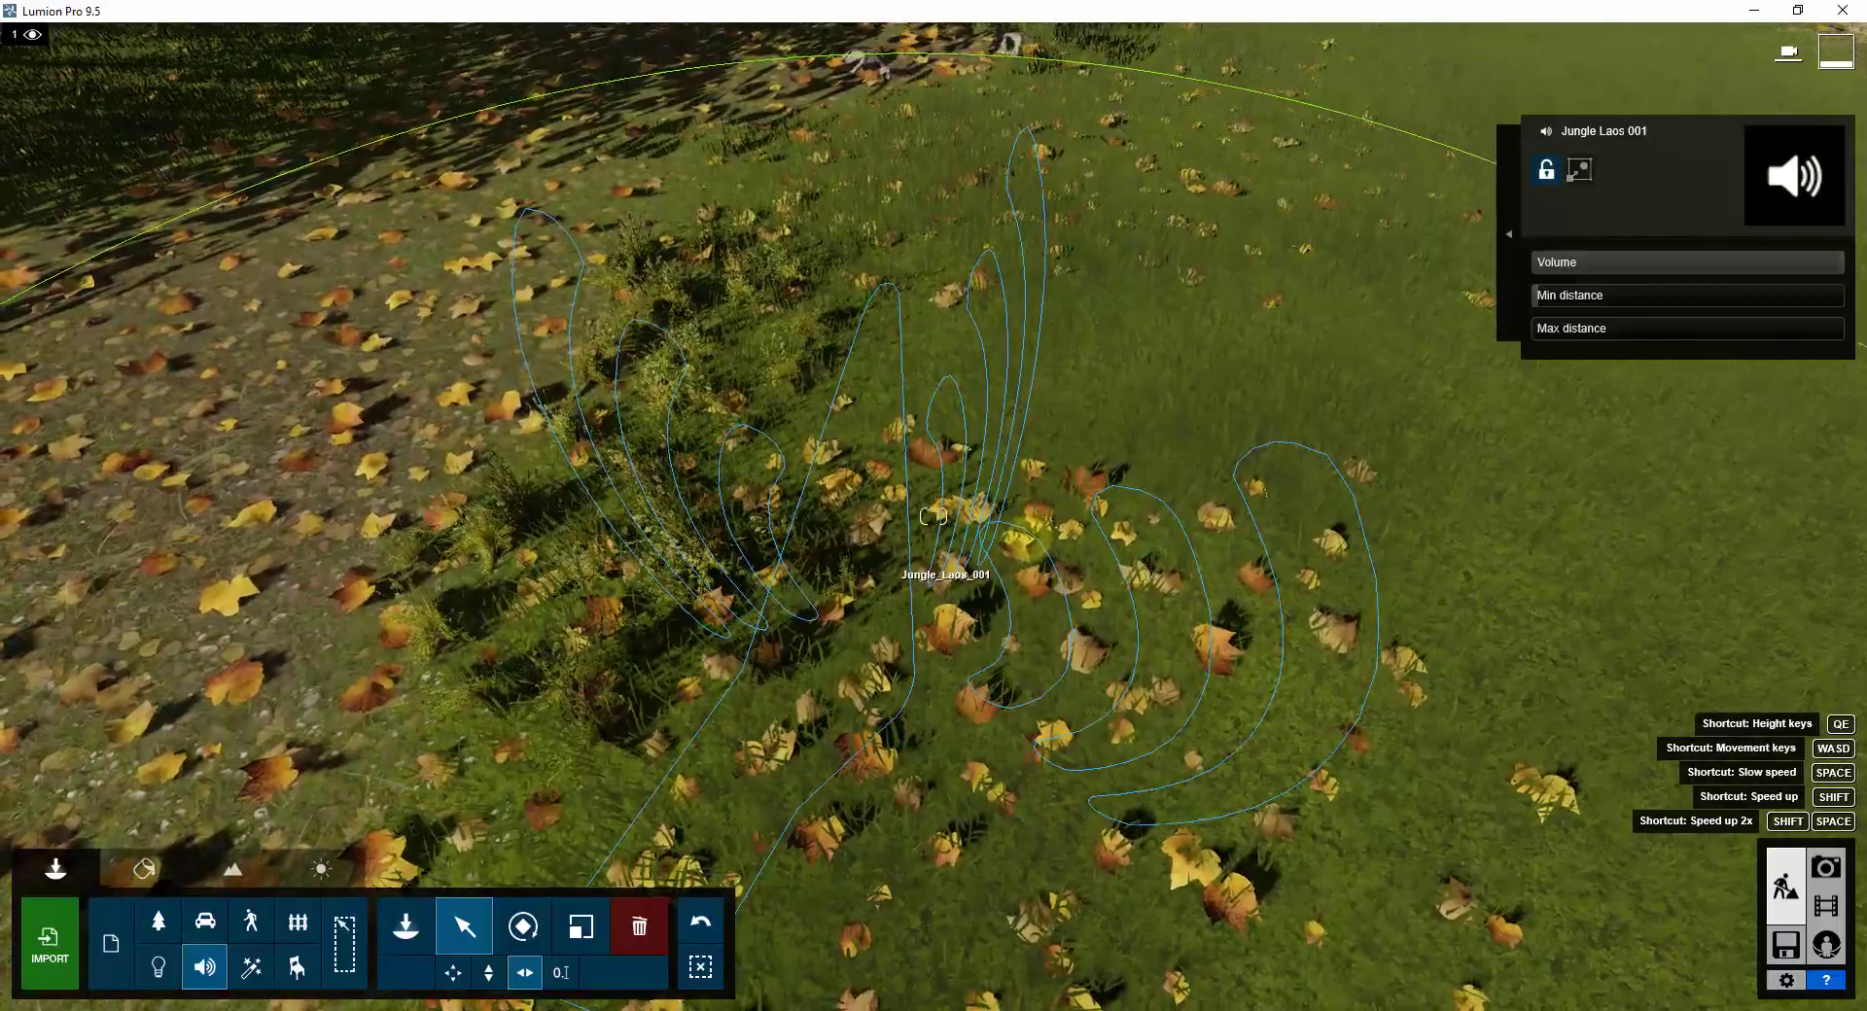
scroll(1028, 538, "down", 2)
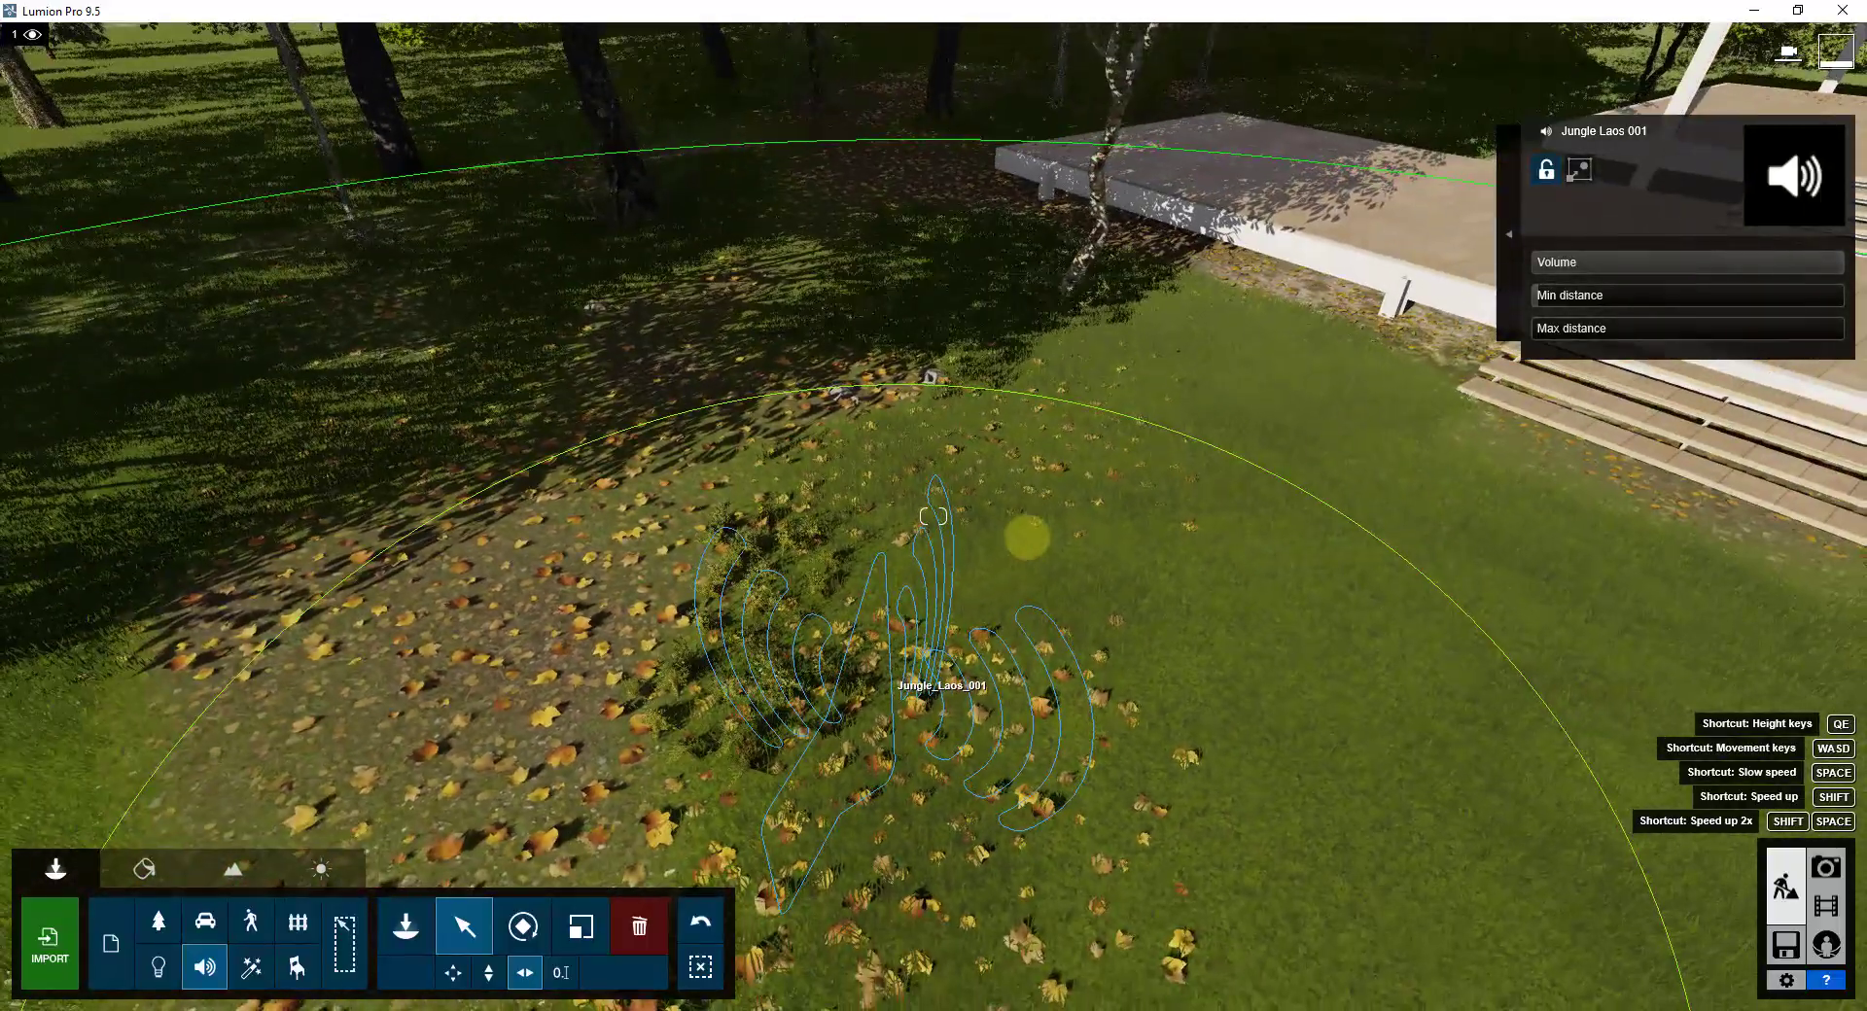
scroll(1027, 537, "down", 6)
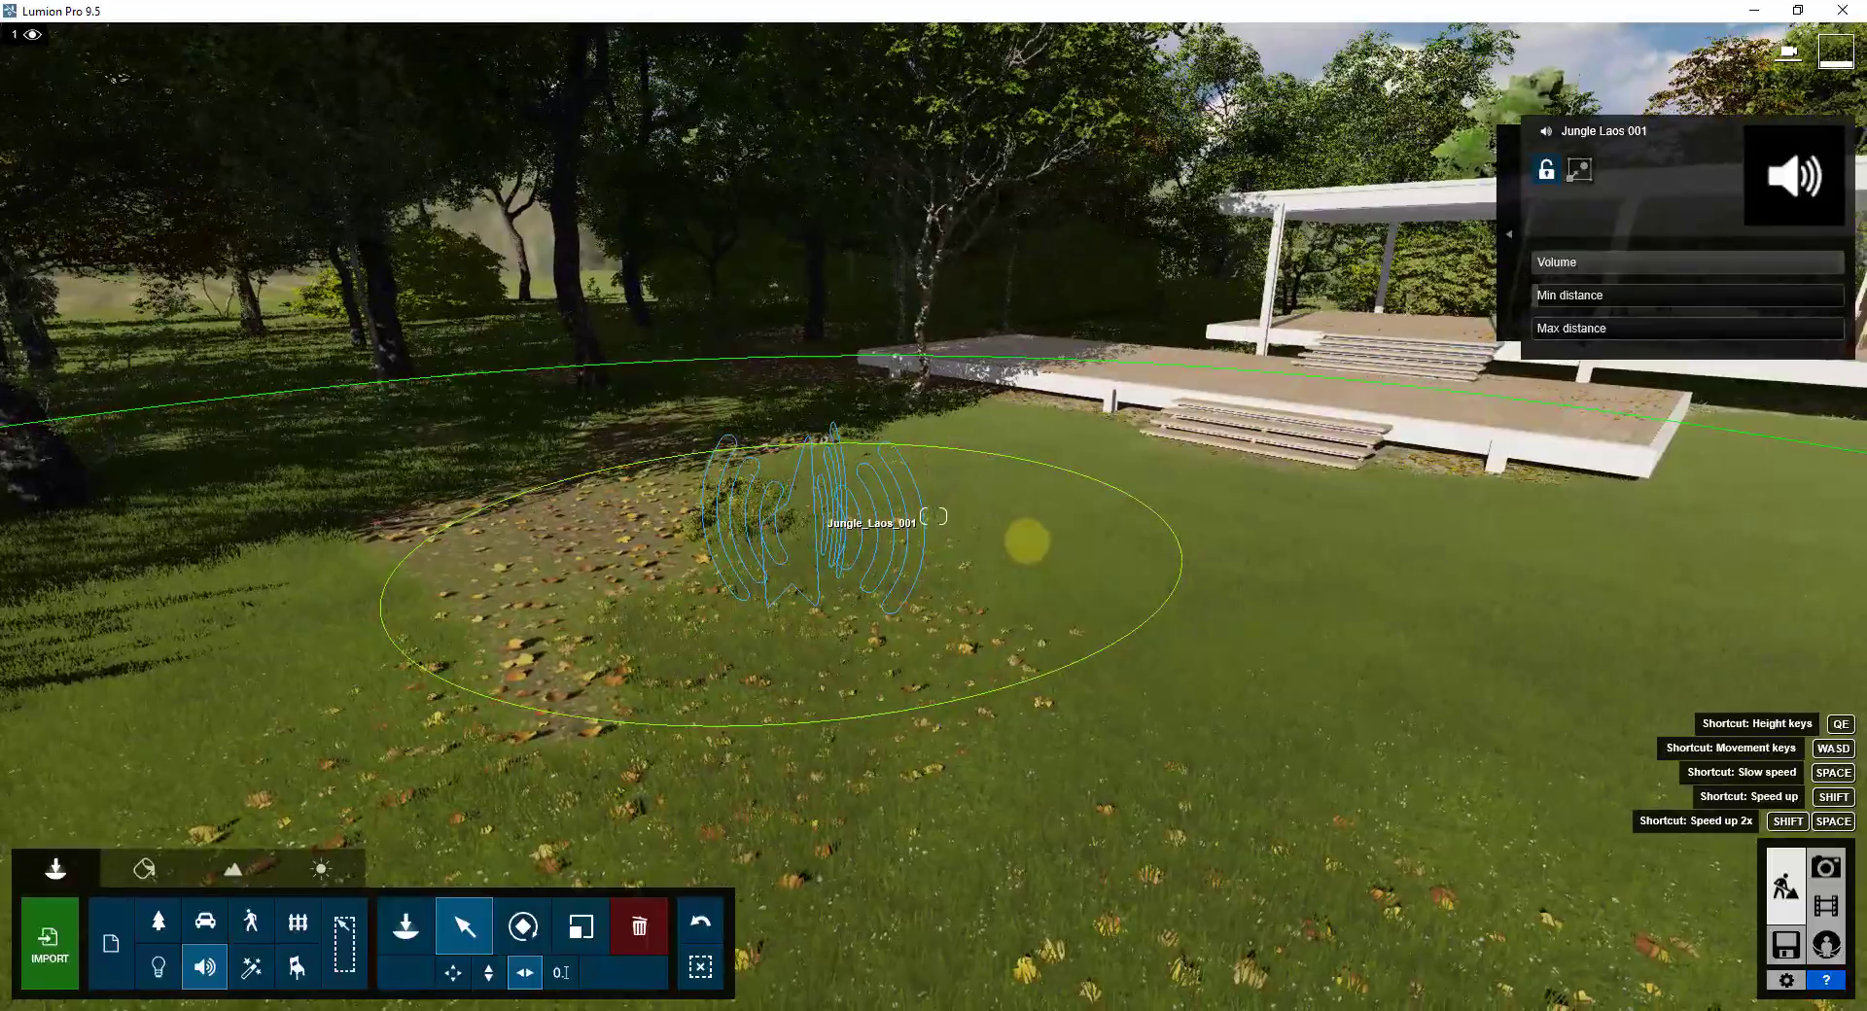
scroll(1026, 541, "down", 4)
mouse_move(1025, 539)
right_mouse_down()
mouse_move(1117, 571)
mouse_move(1027, 538)
right_mouse_up()
scroll(1024, 538, "up", 3)
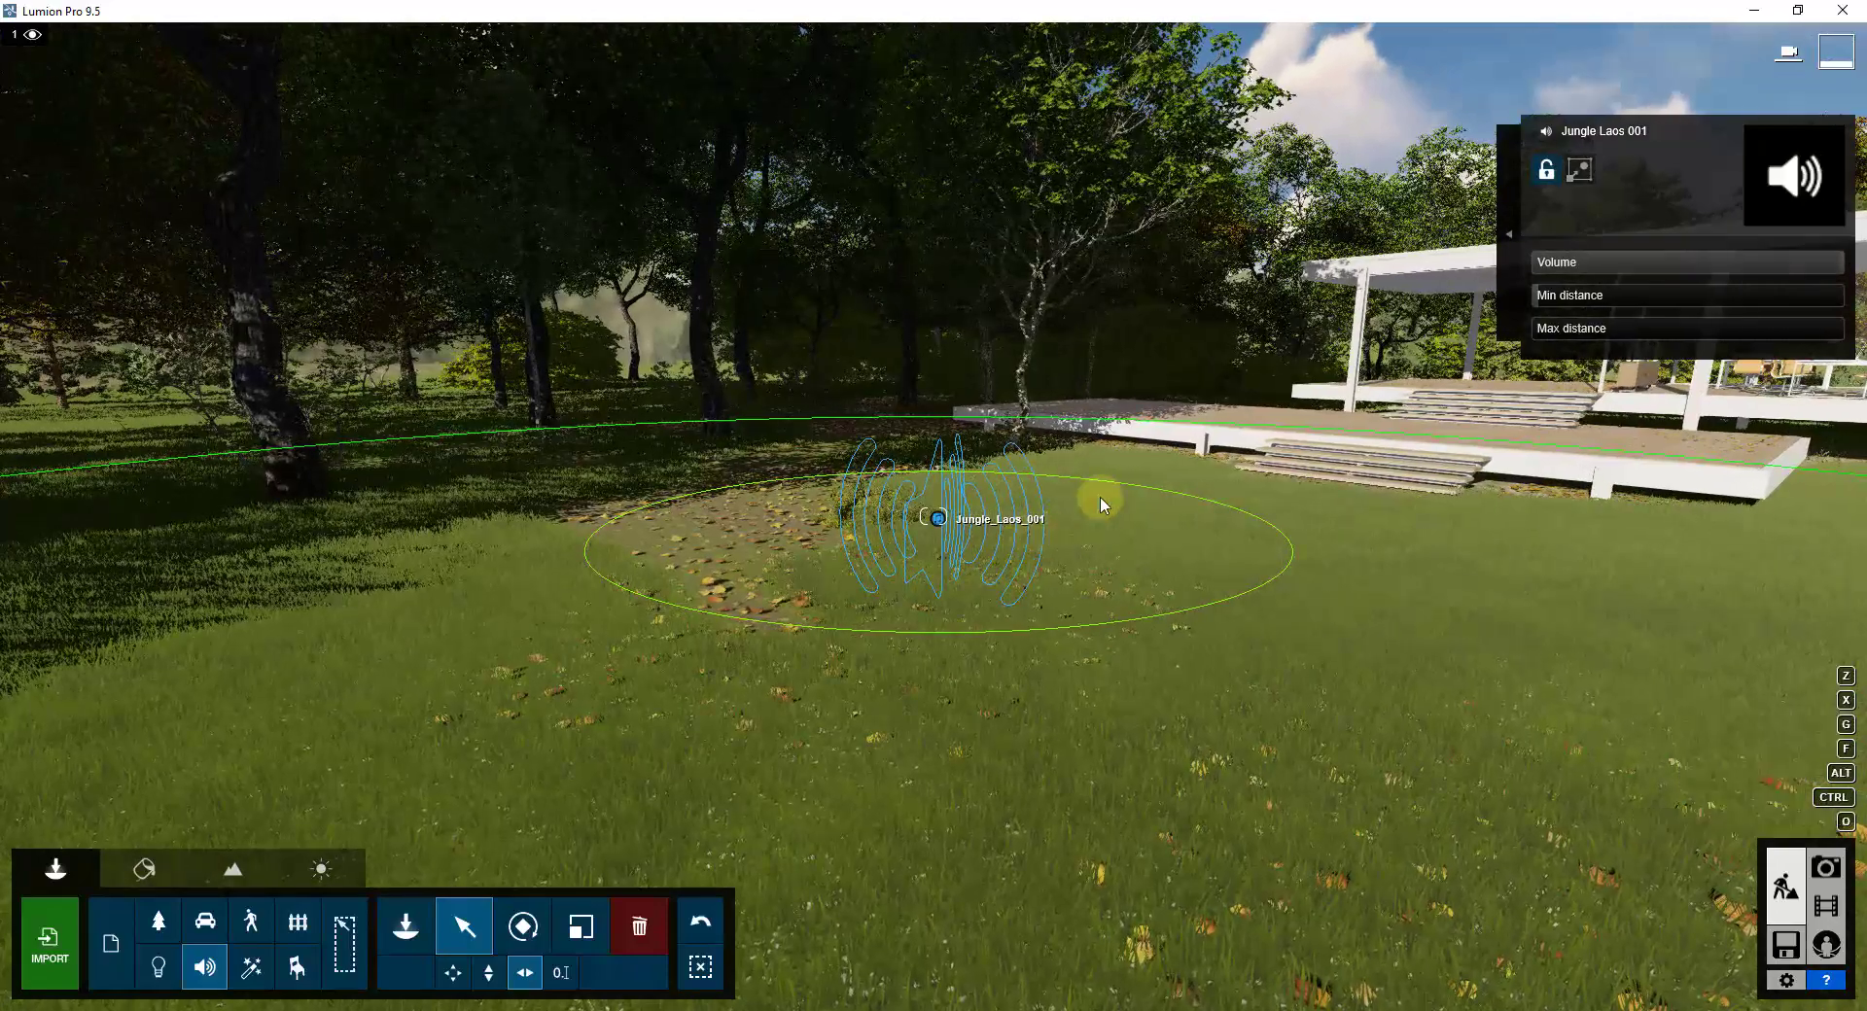
mouse_move(1552, 292)
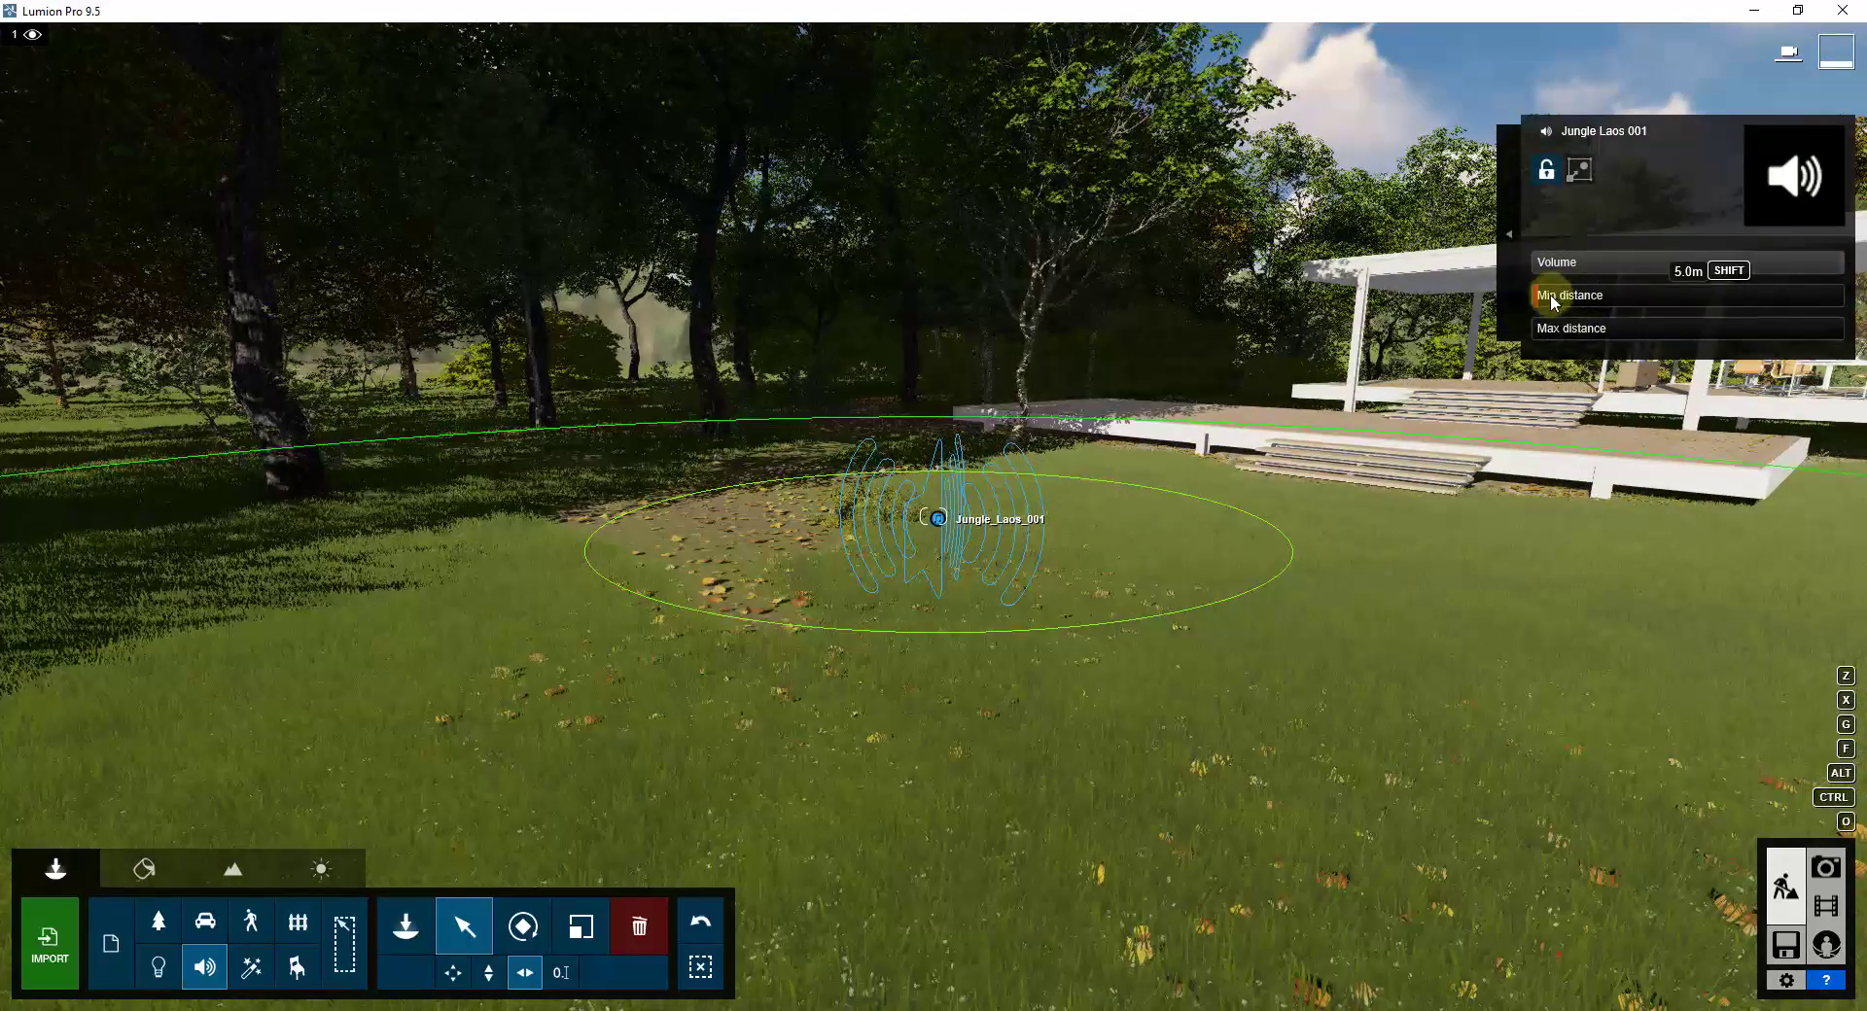
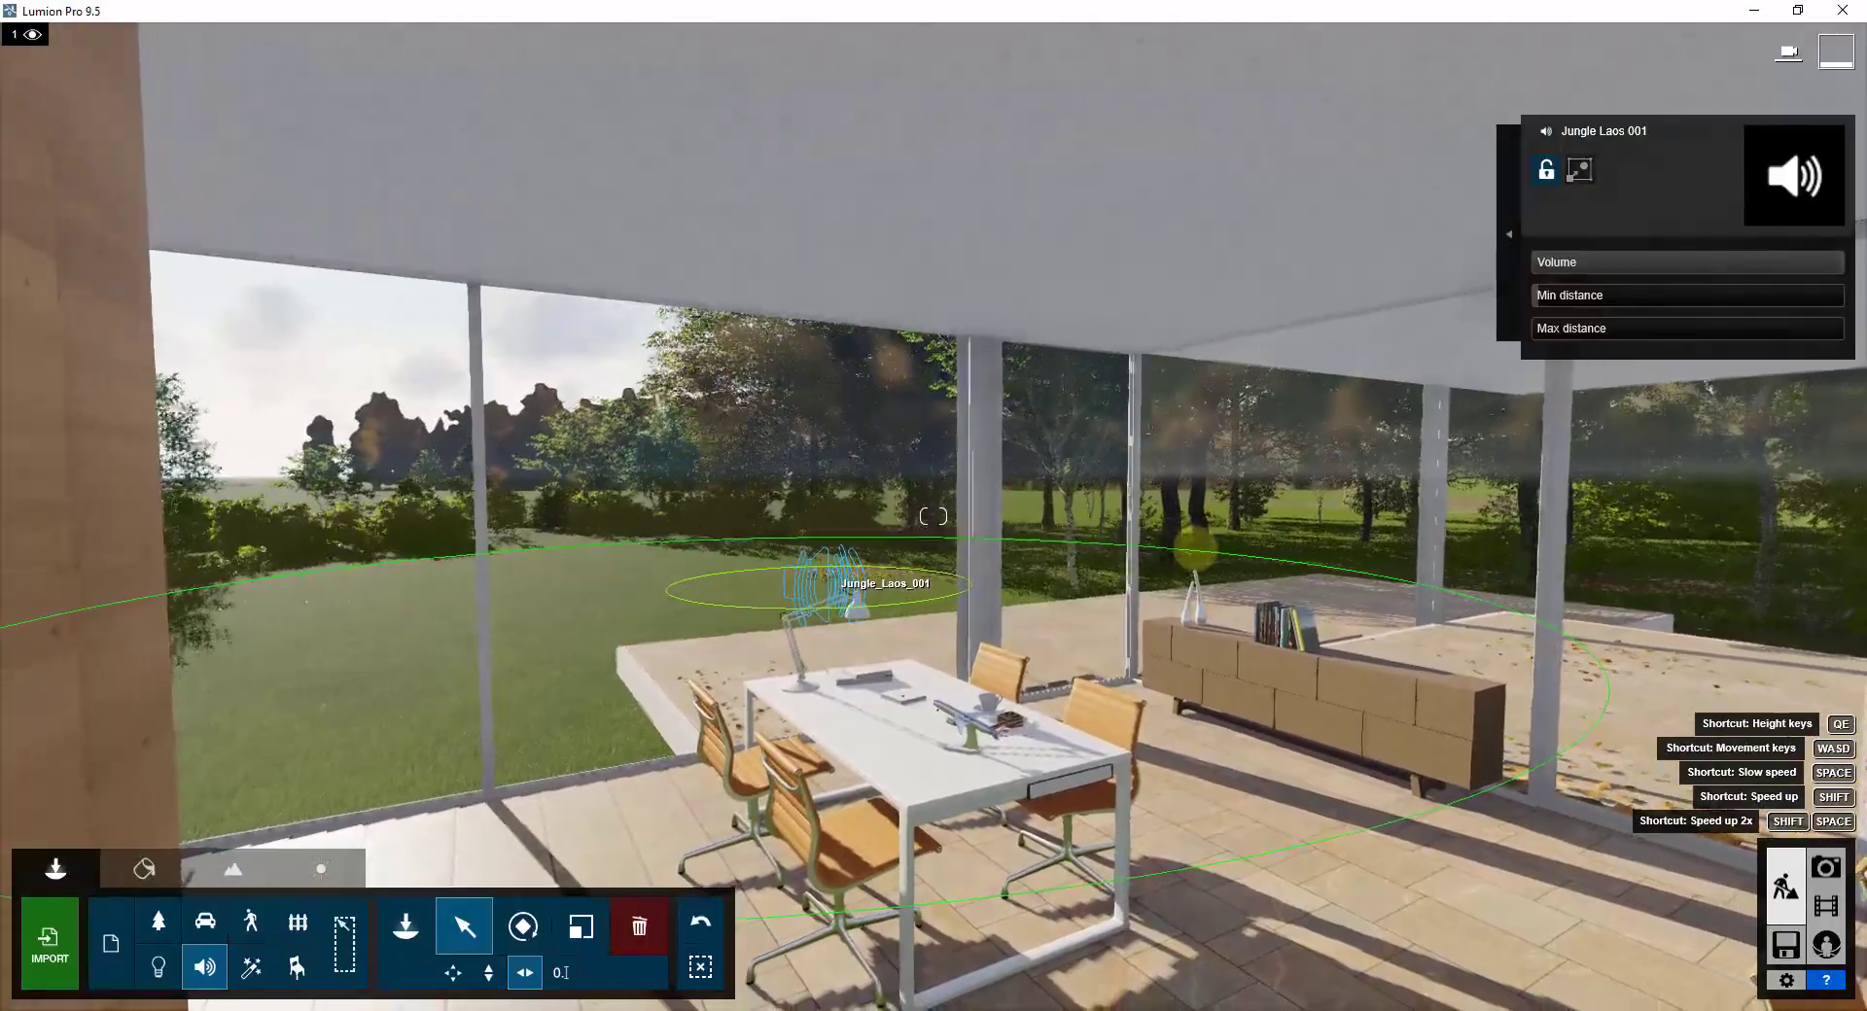
- Fly past the dining table out to the lawn and approach the Jungle Laos 001 sound
key("w")
key("w")
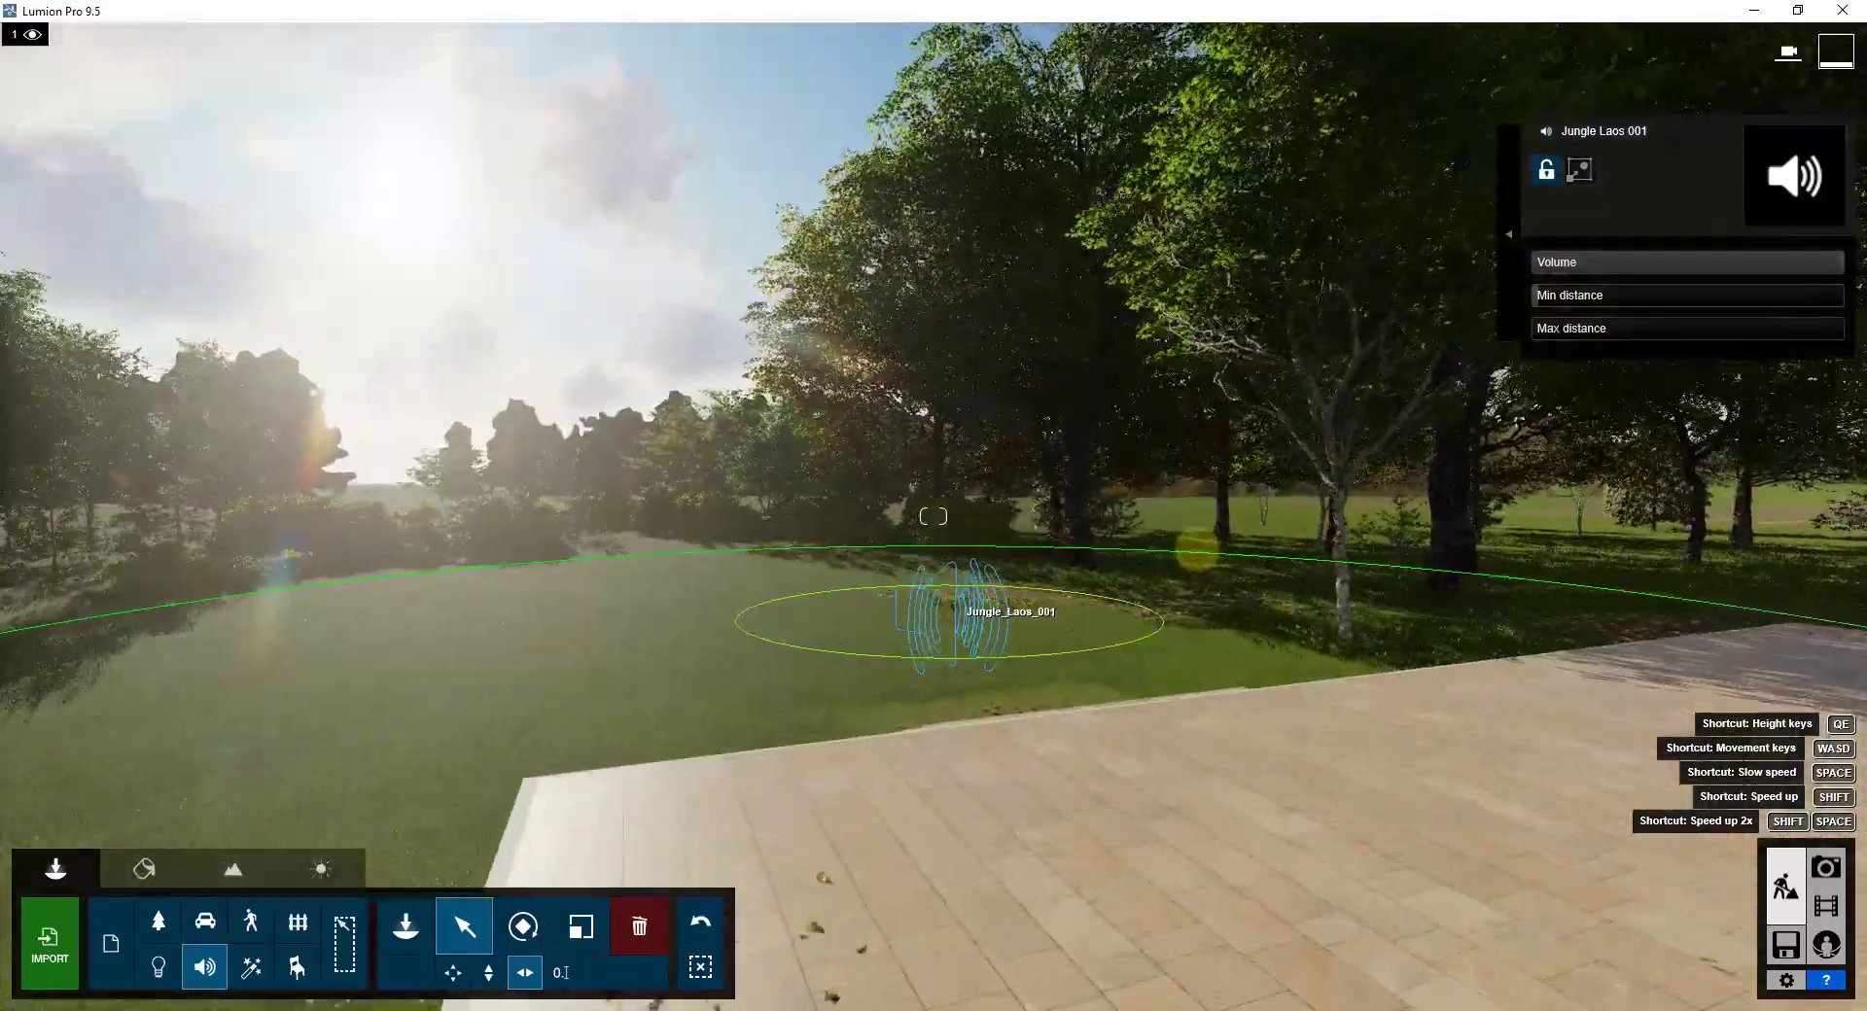
key("a")
right_click_drag(1198, 549, 1180, 549)
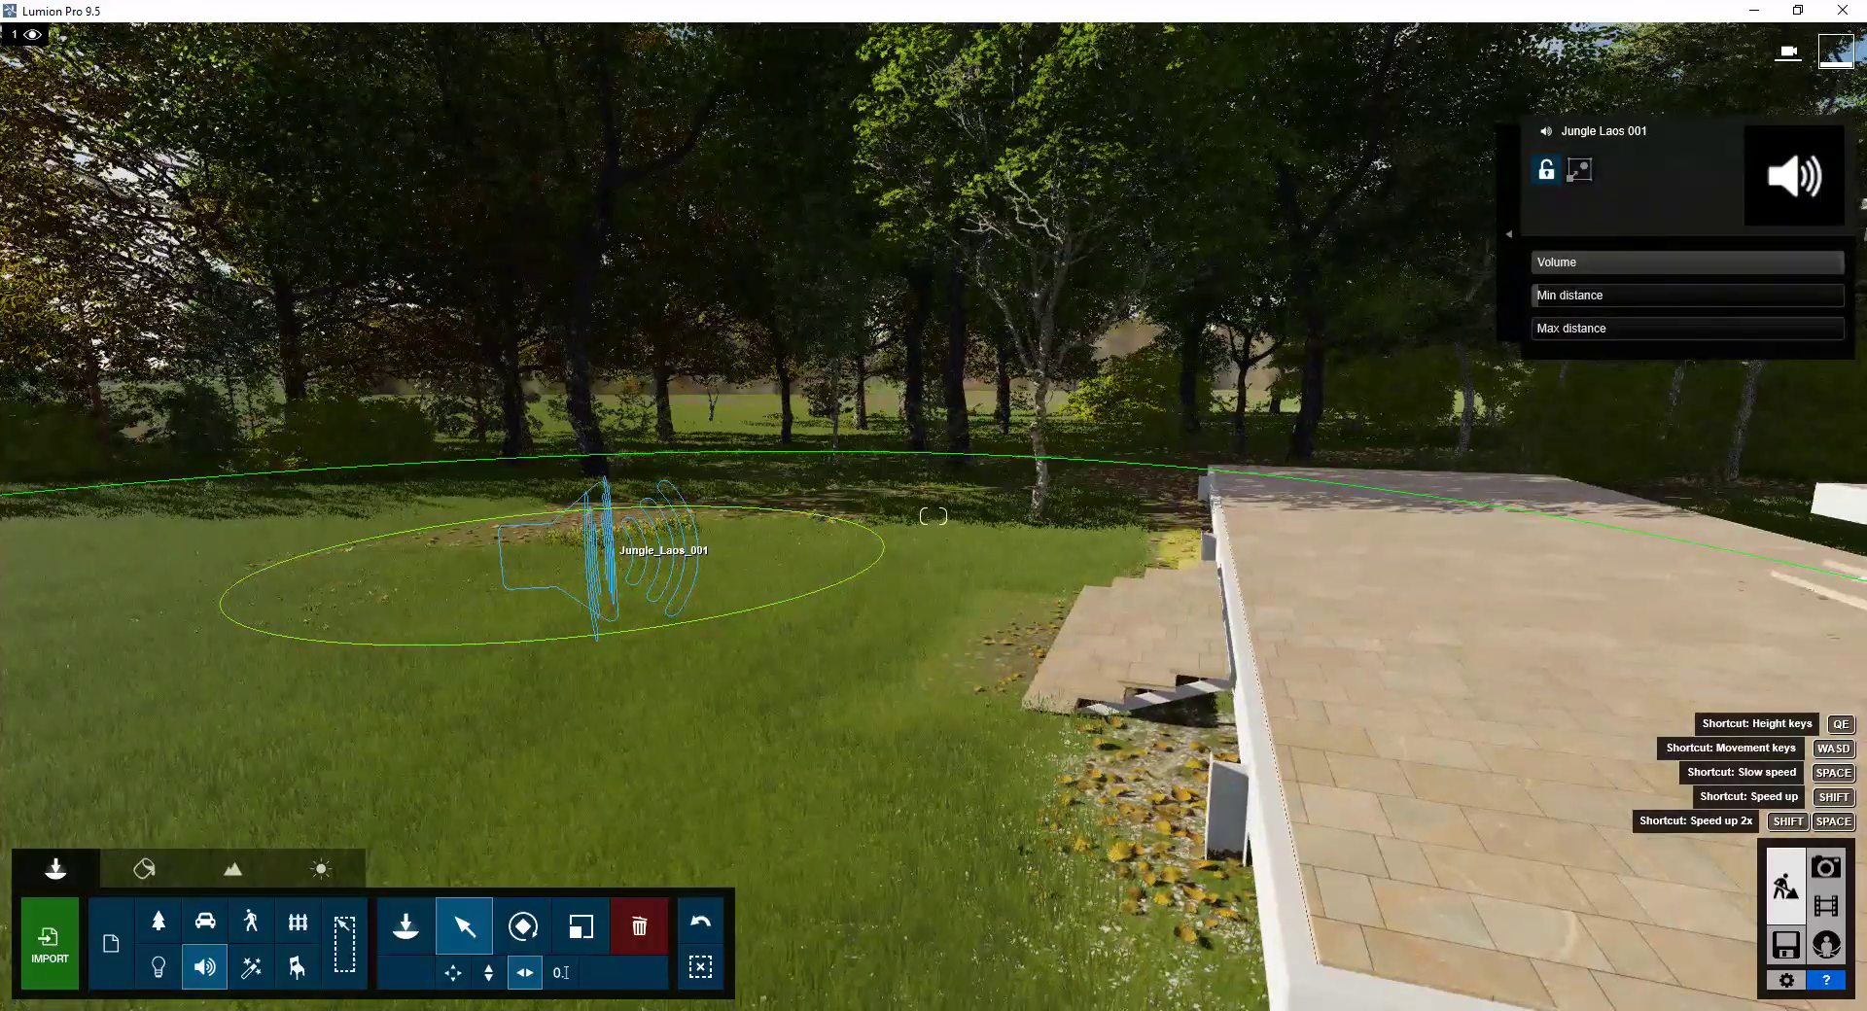
right_click_drag(933, 515, 826, 542)
right_click_drag(1197, 549, 1196, 549)
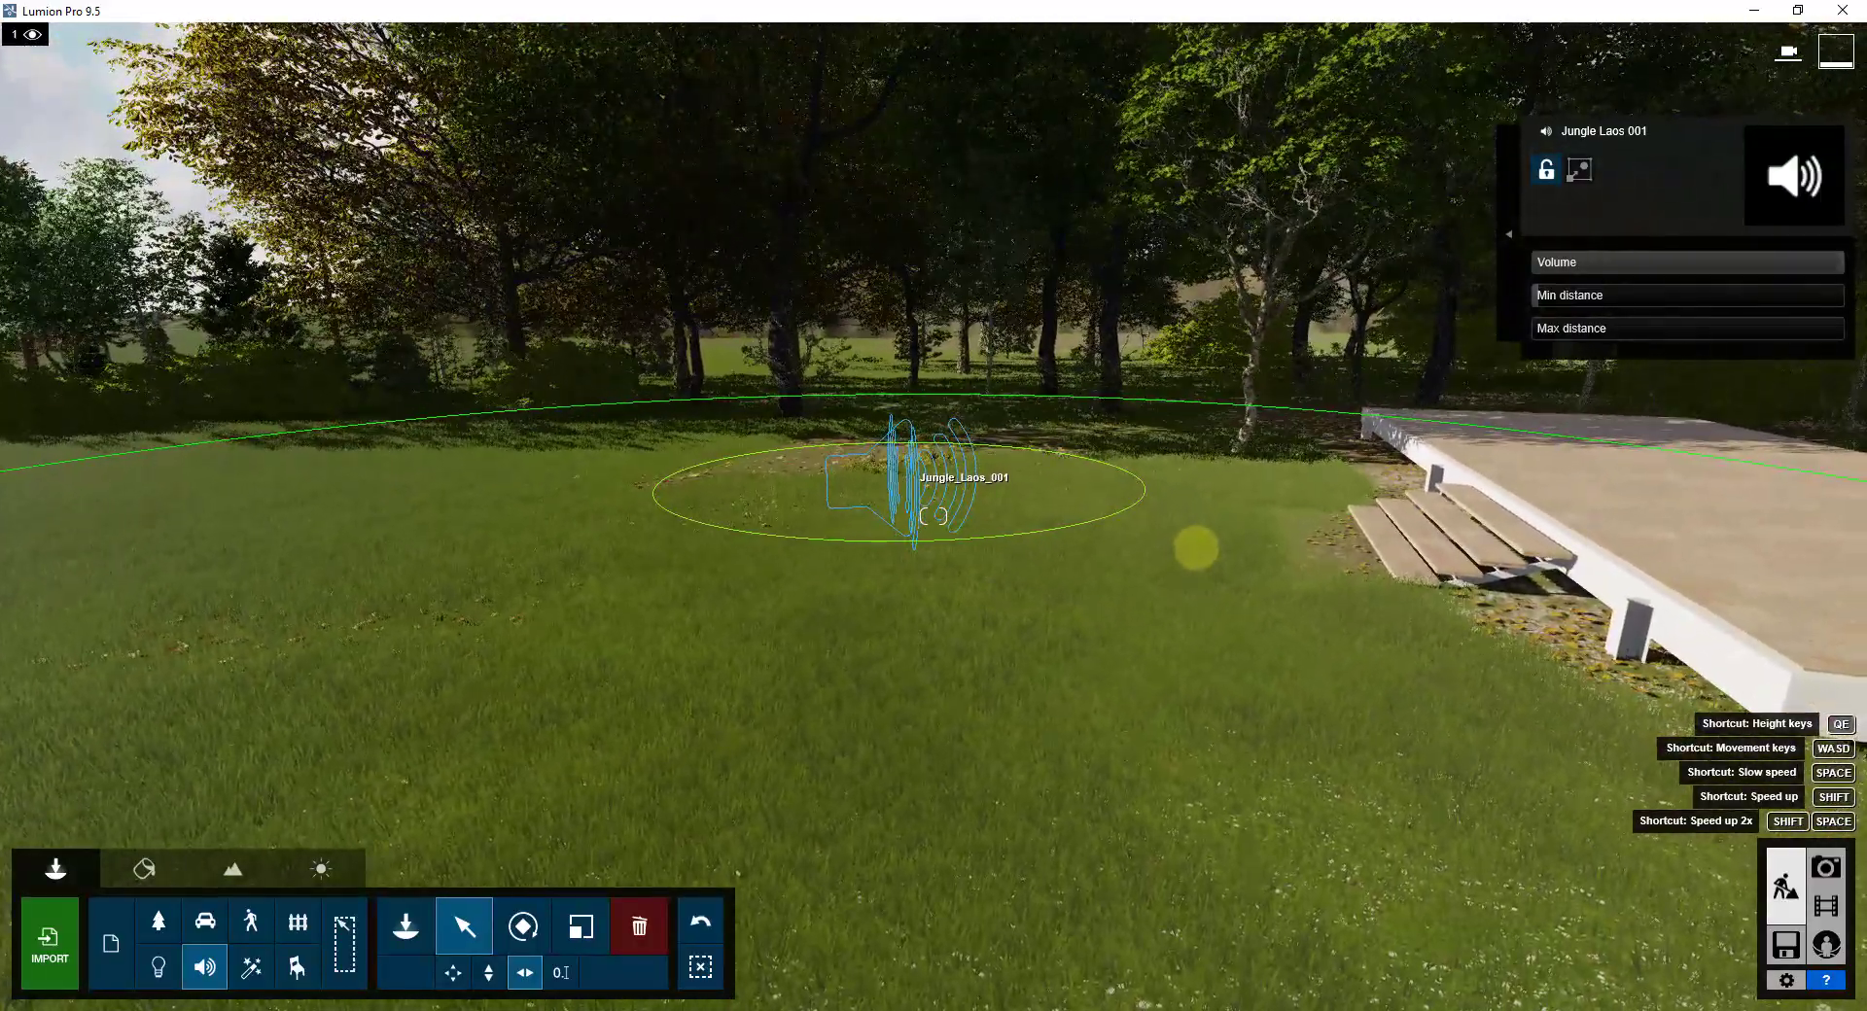
key("w")
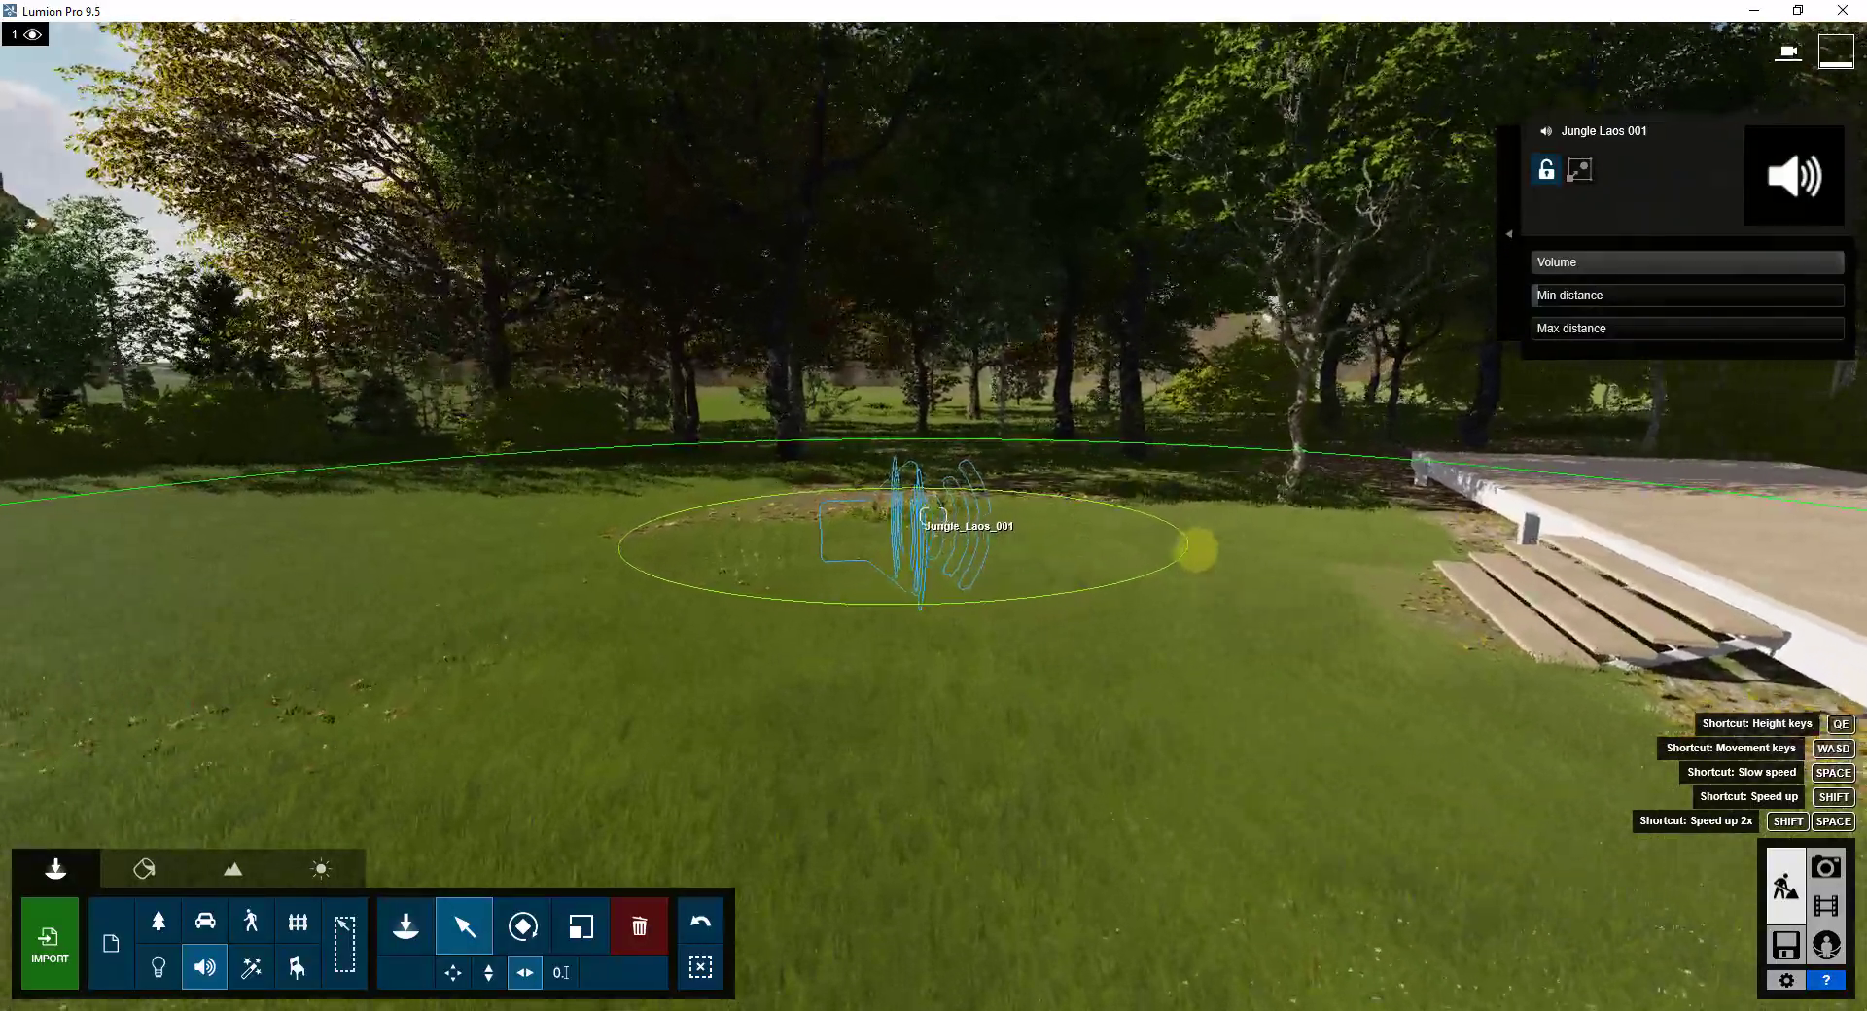
key("w")
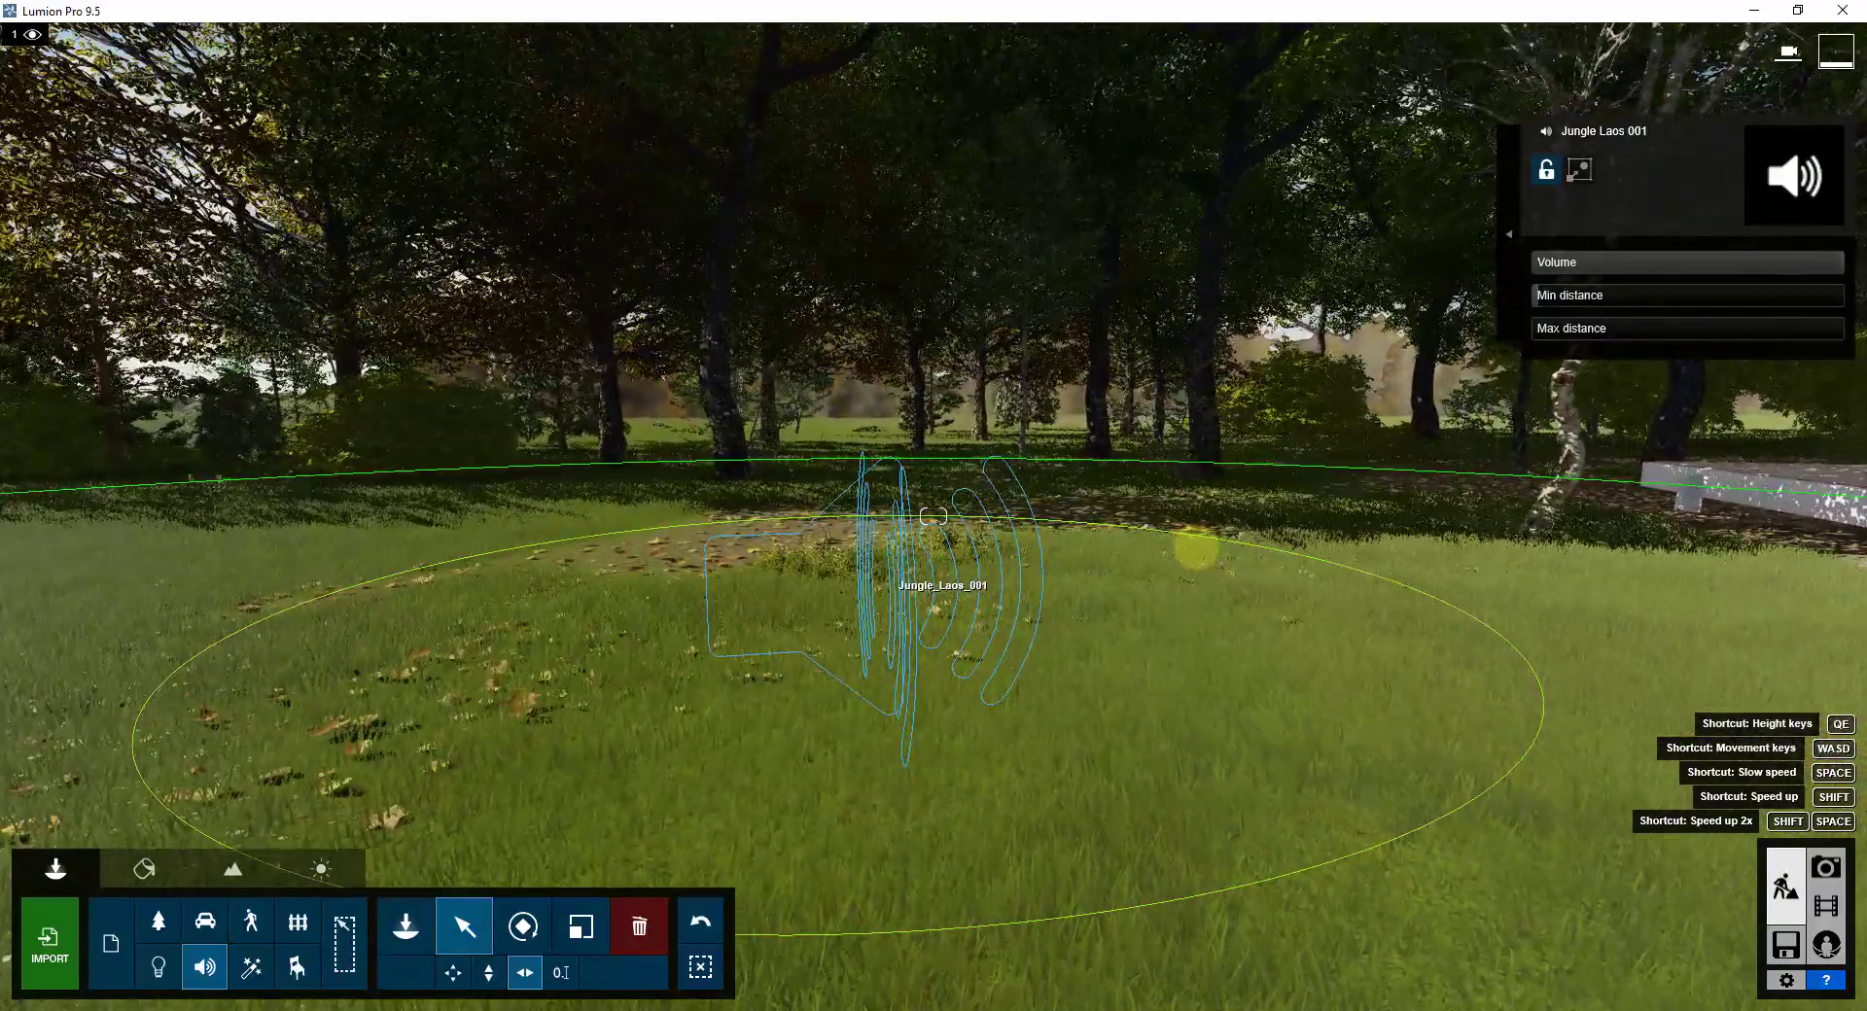
key("w")
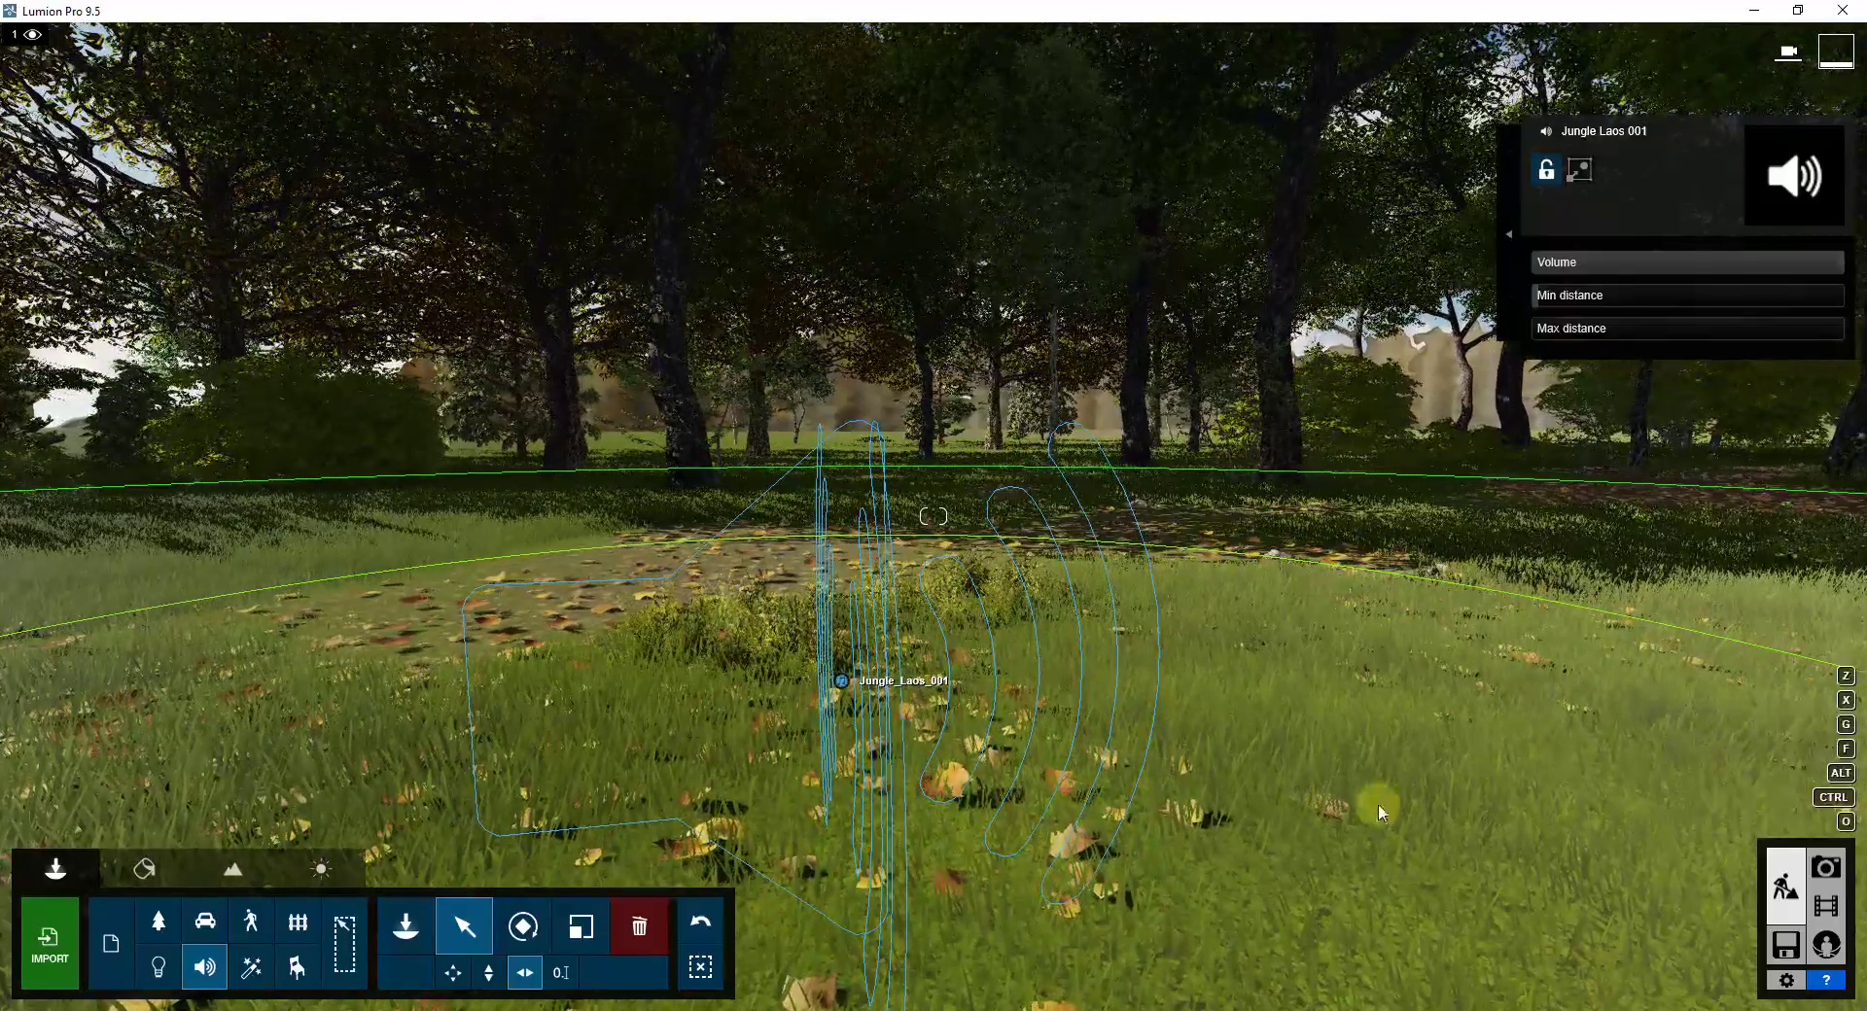
key("s")
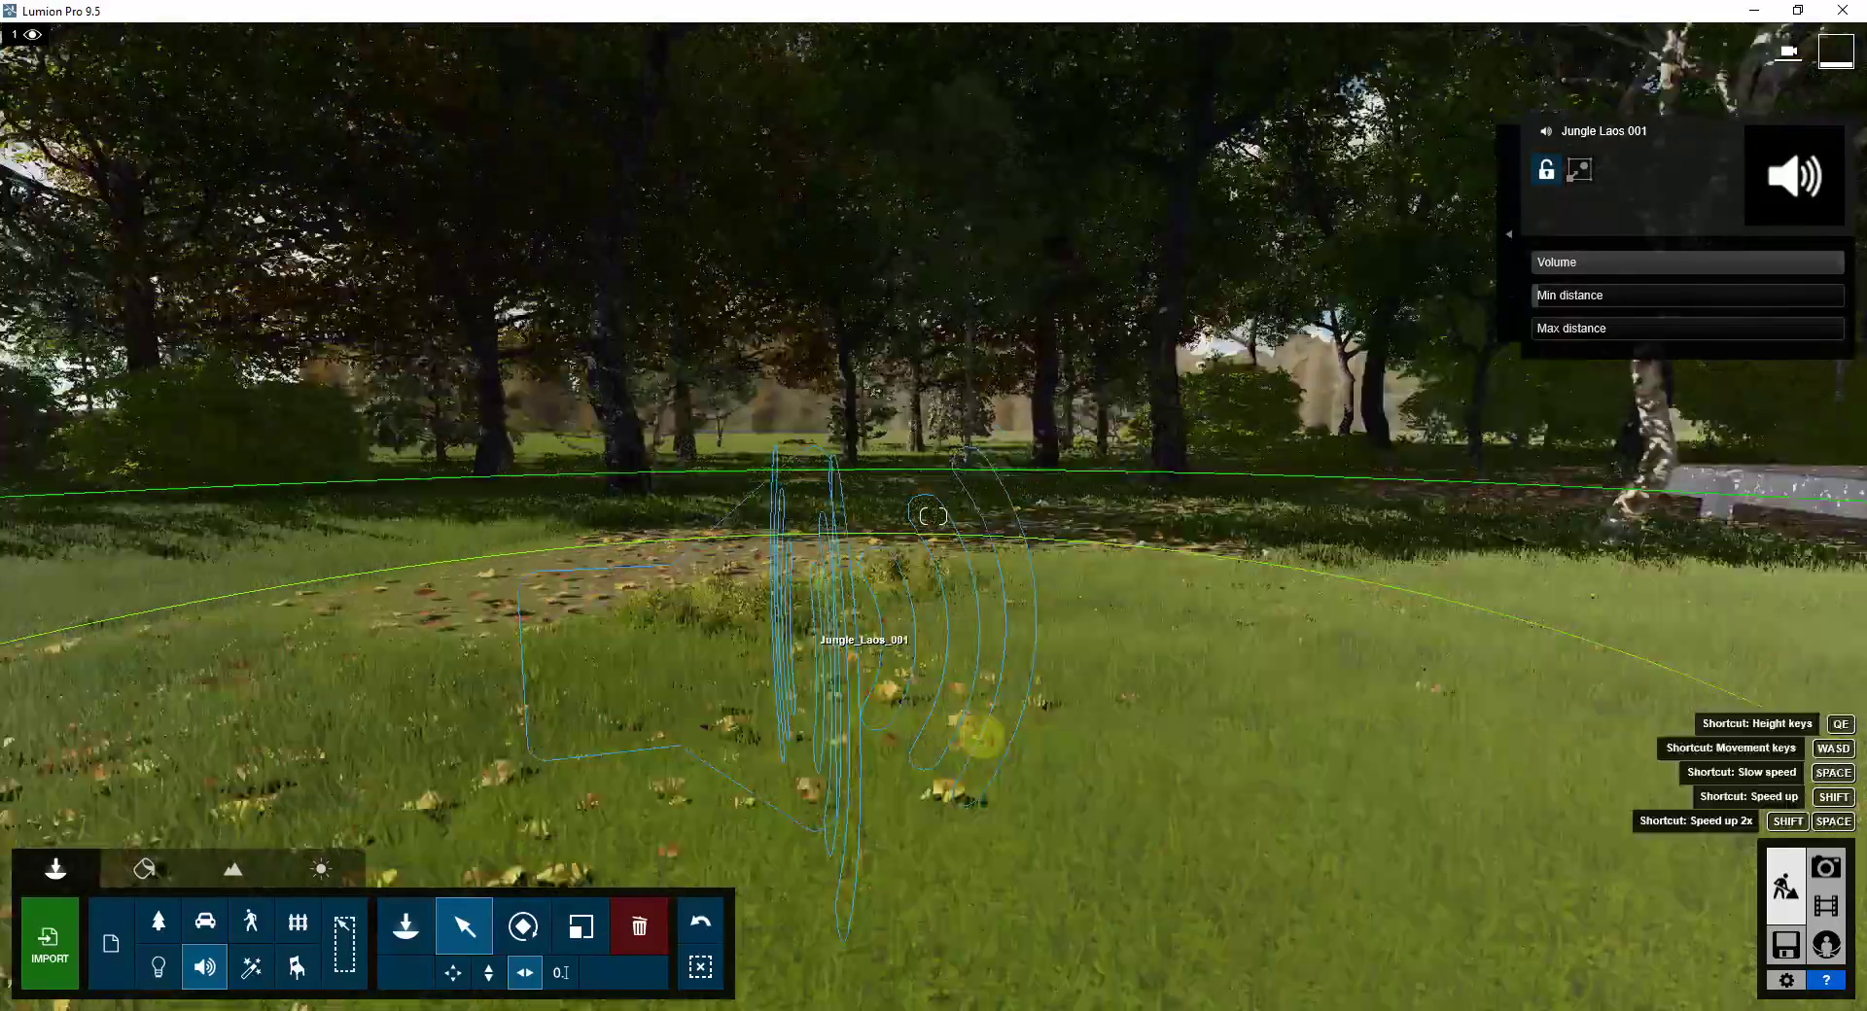
right_click_drag(975, 729, 982, 739)
- Pull back above the lawn and raise the Jungle Laos 001 sound's minimum distance to 8.0 m
key("q")
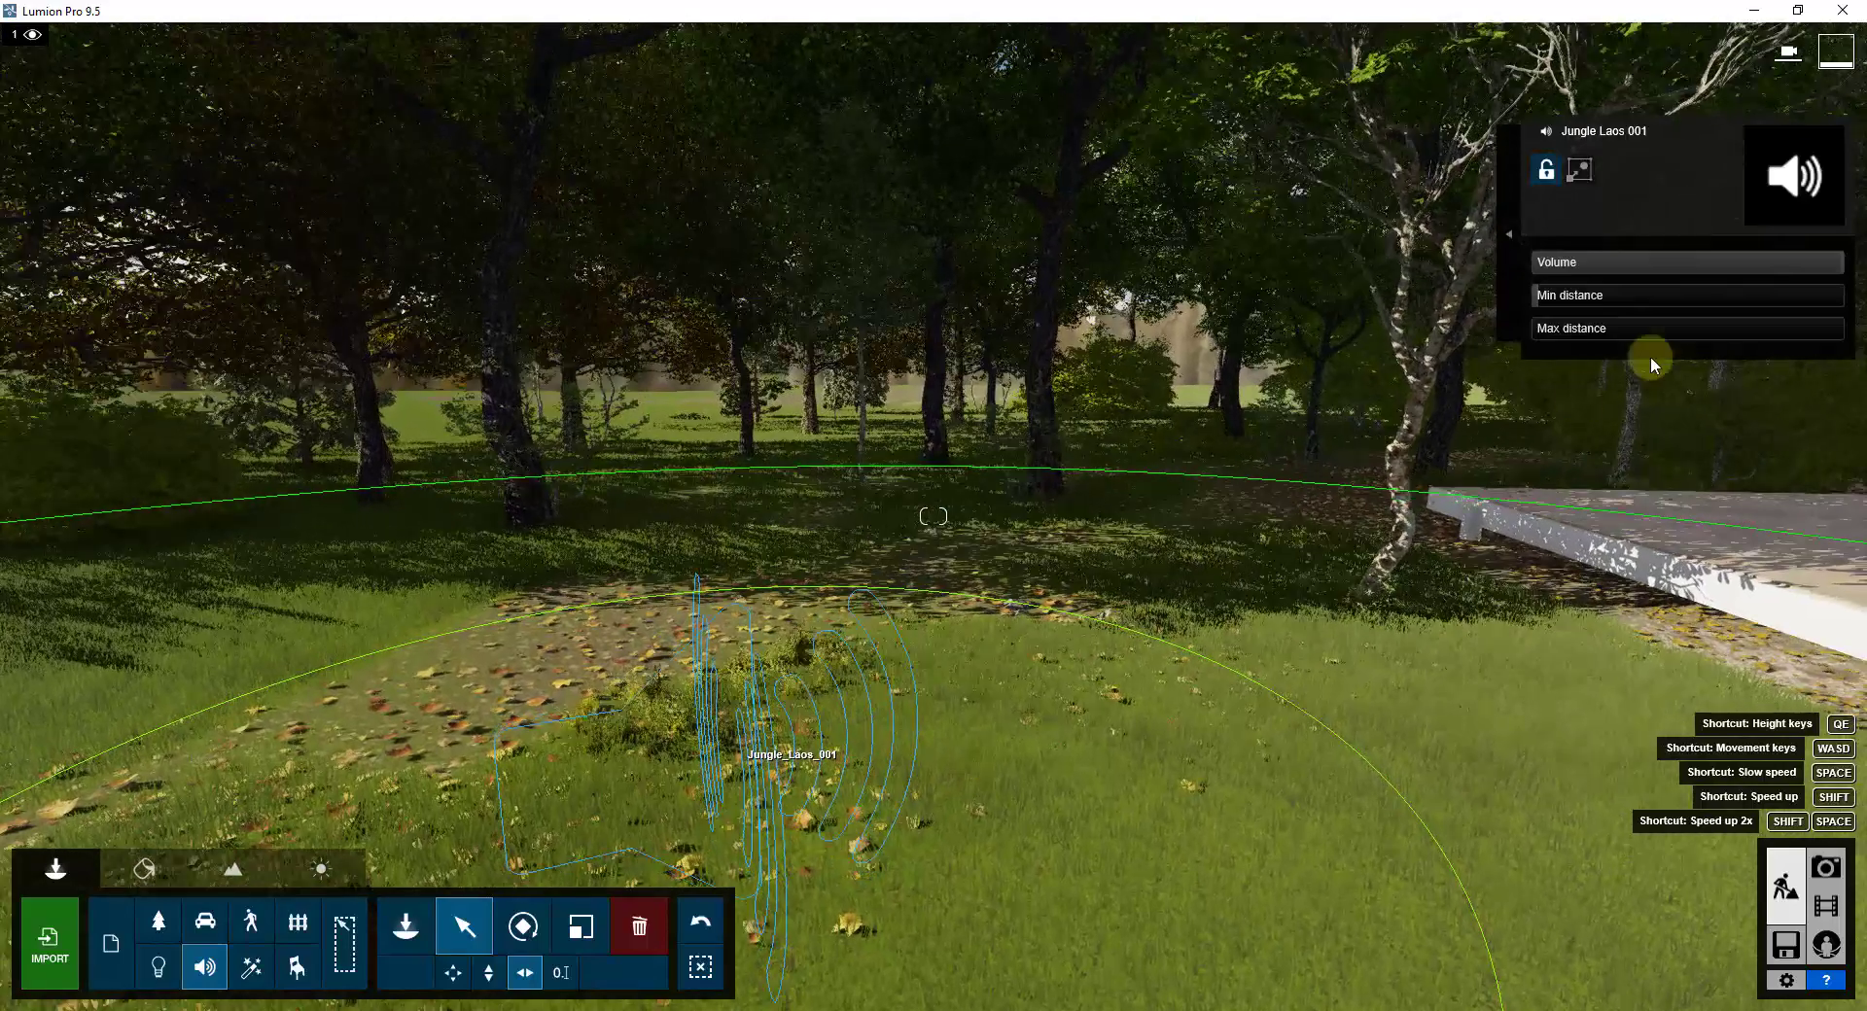
key("s")
left_click_drag(1538, 299, 1554, 299)
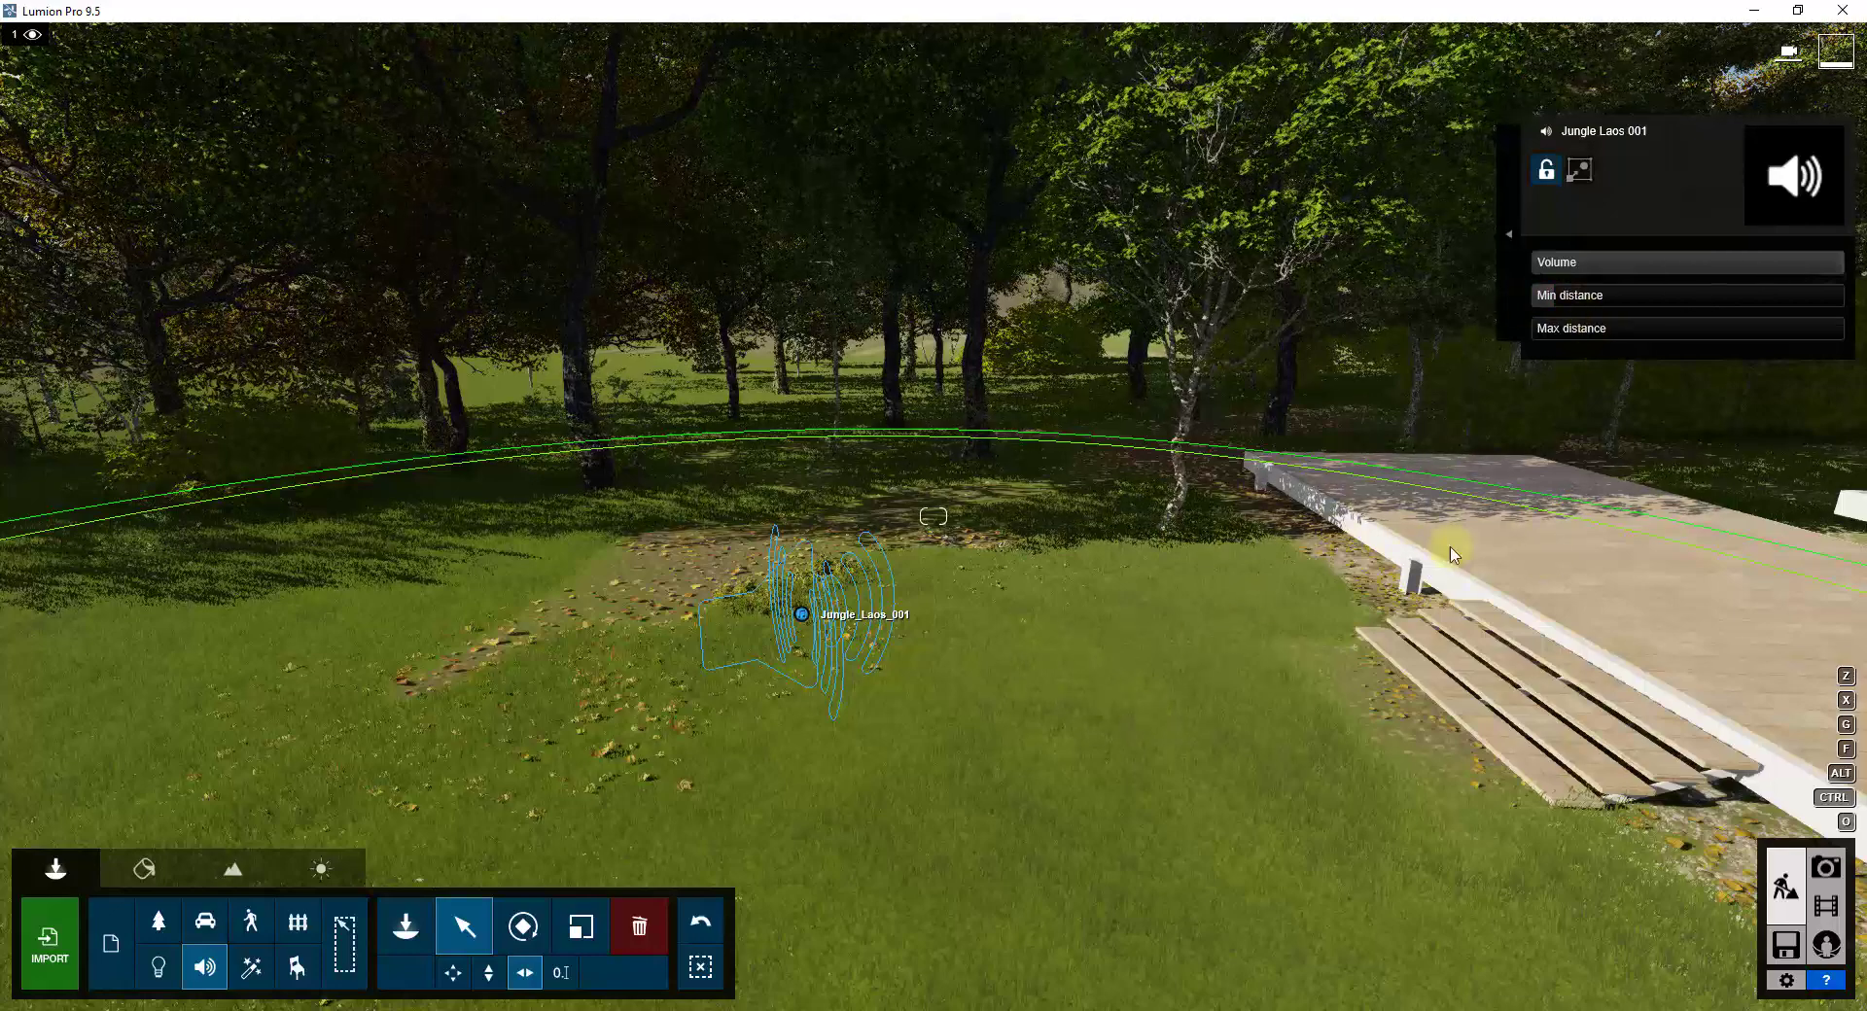
mouse_move(1619, 255)
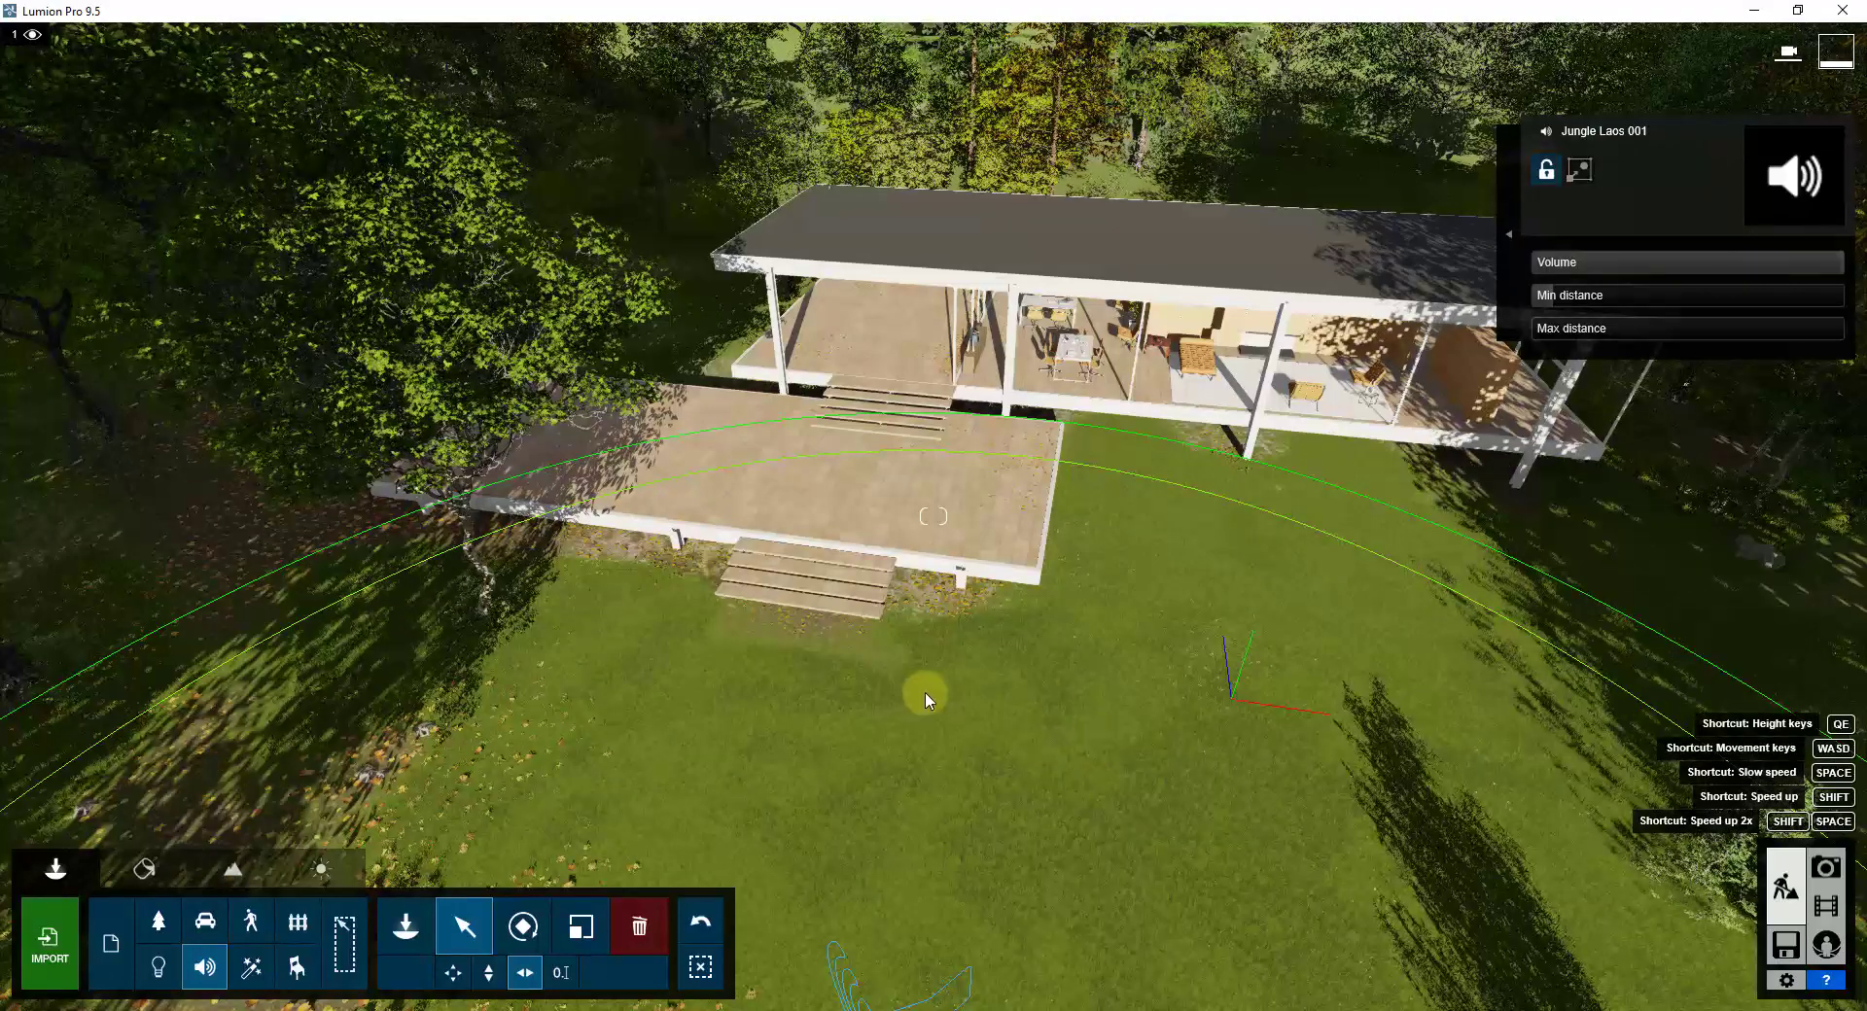
- Fly up over the glass house roof and past its side to the side lawn
mouse_move(1087, 586)
right_mouse_down()
mouse_move(1086, 566)
mouse_move(1050, 580)
mouse_move(1081, 585)
right_mouse_up()
key("w")
key("d")
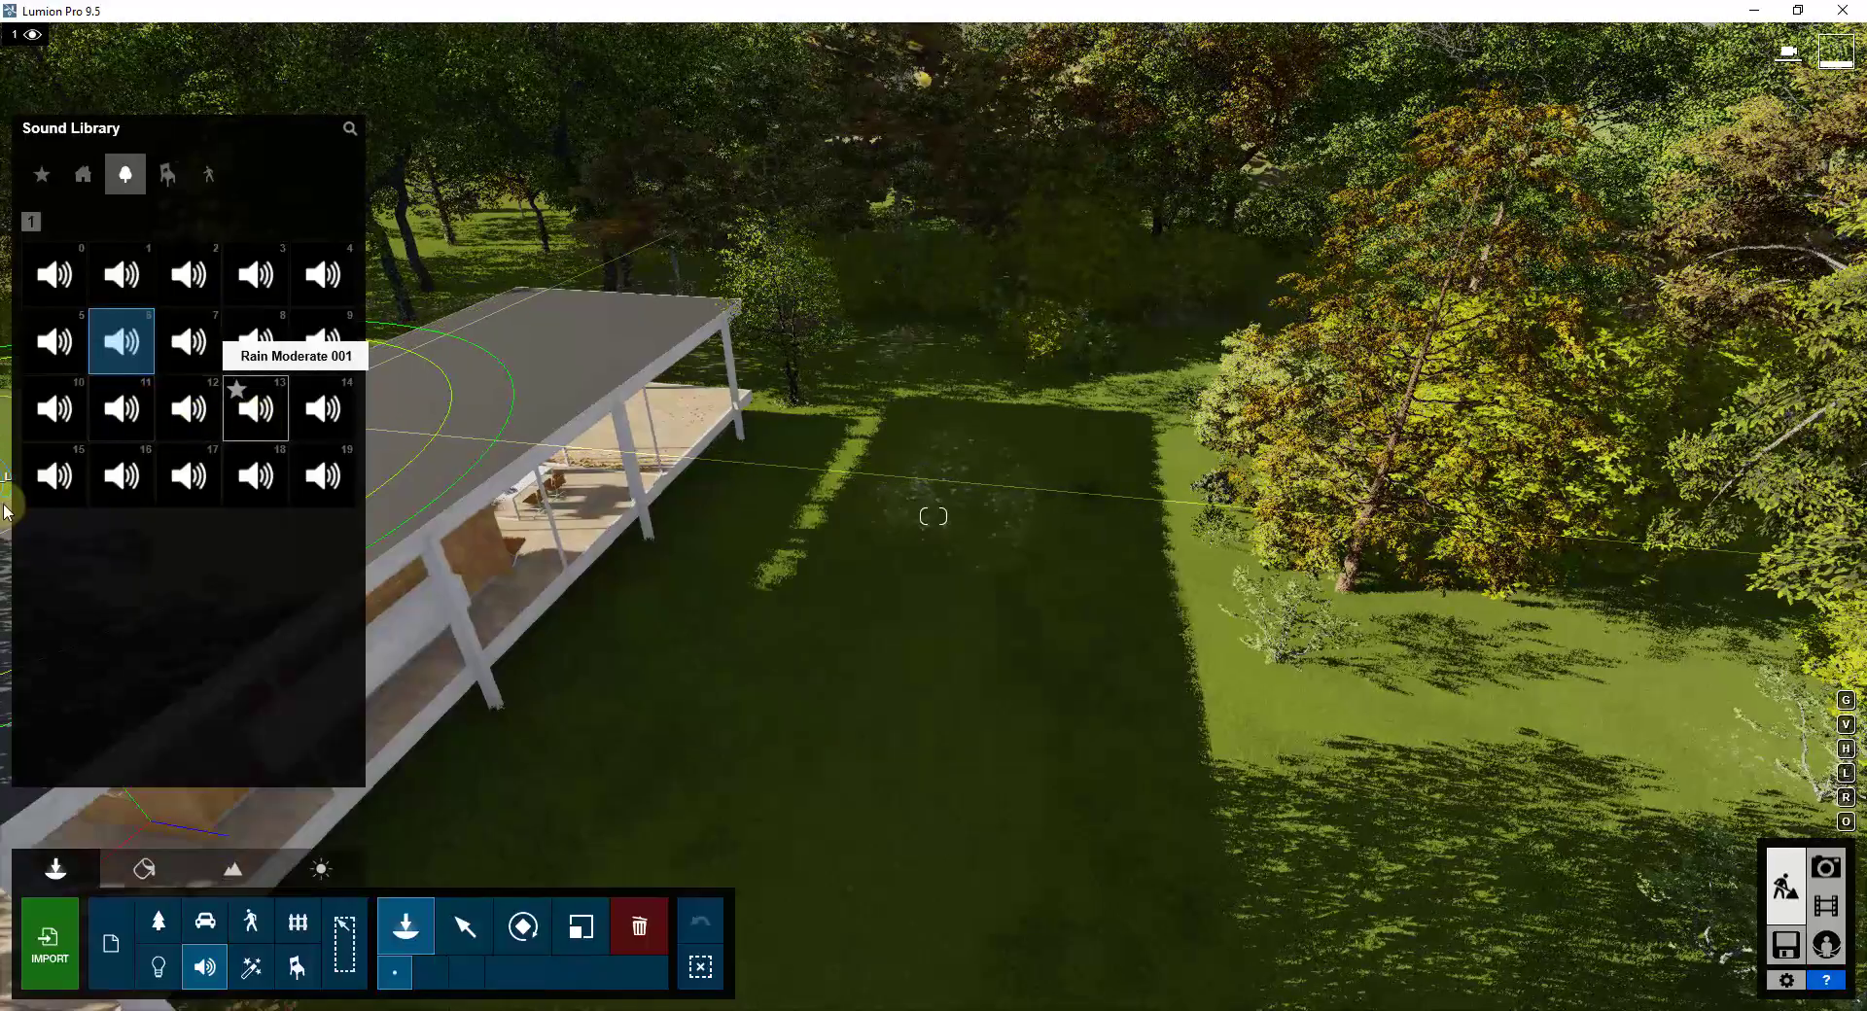
- Place a Thunder Moderate HeavyRain sound on the lawn beside the house and select it
left_click(52, 484)
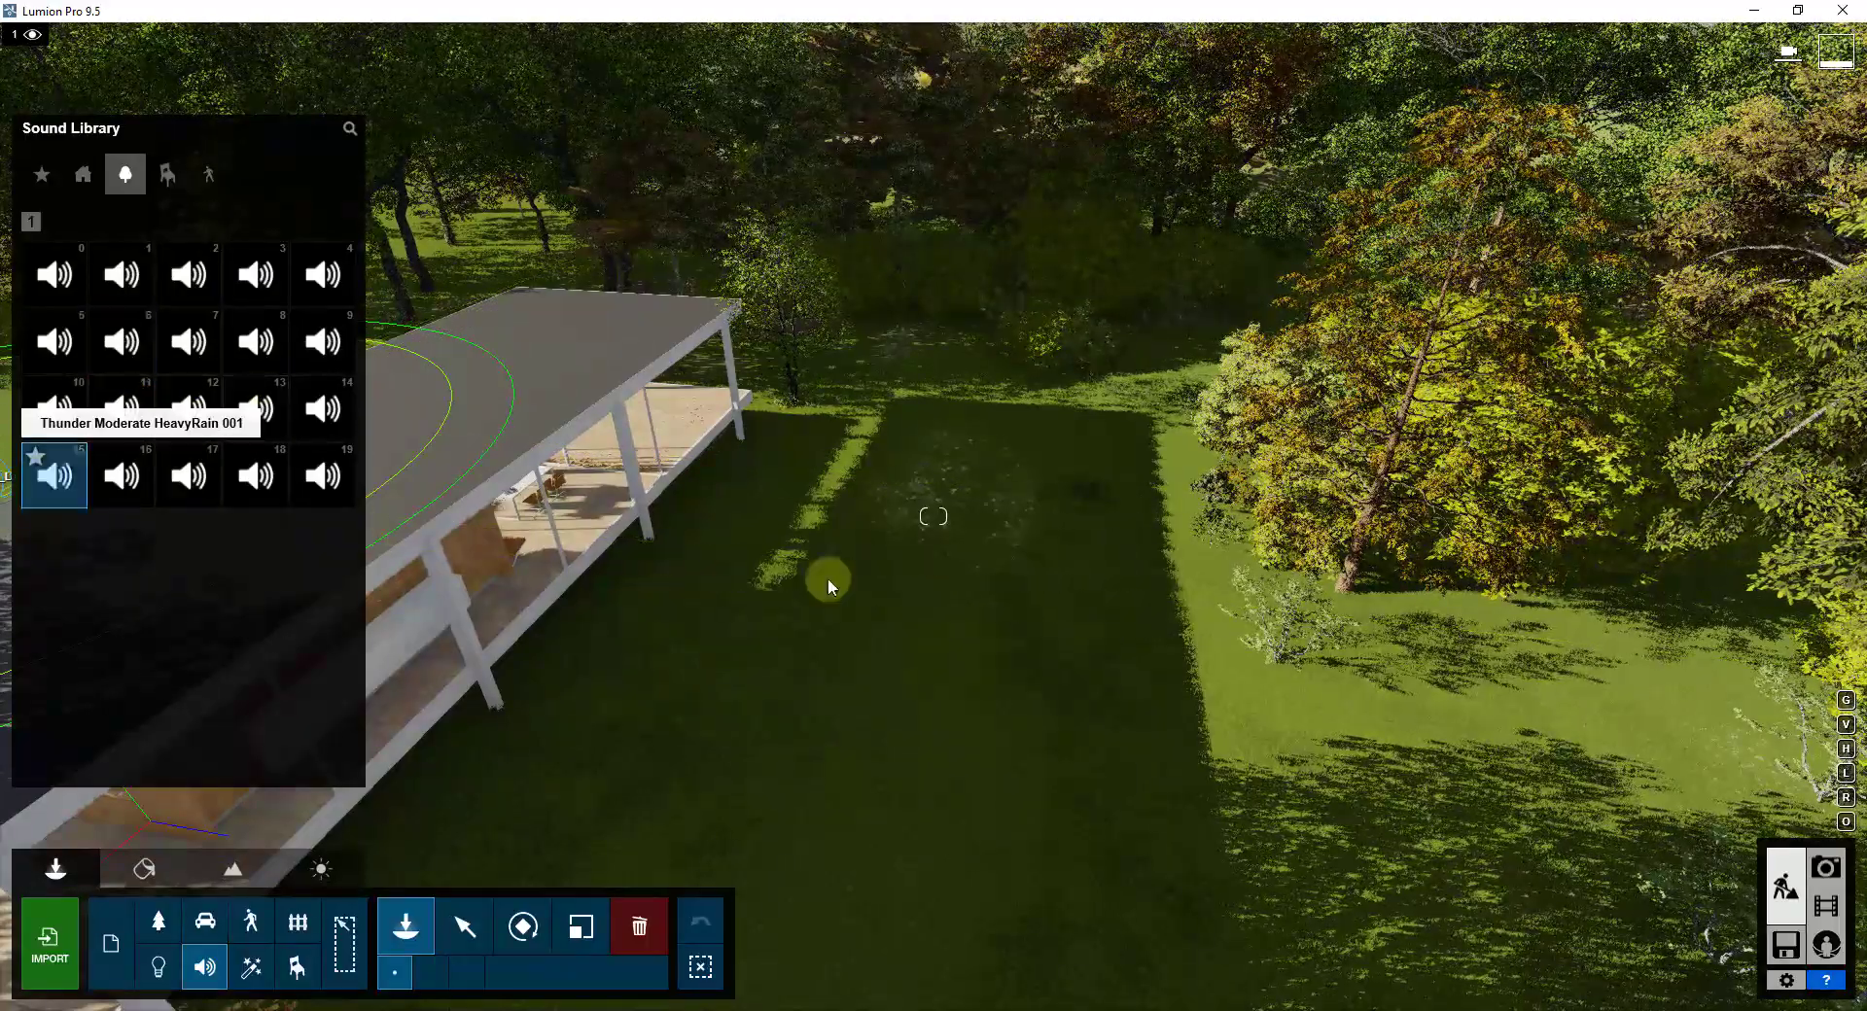
left_click(1561, 694)
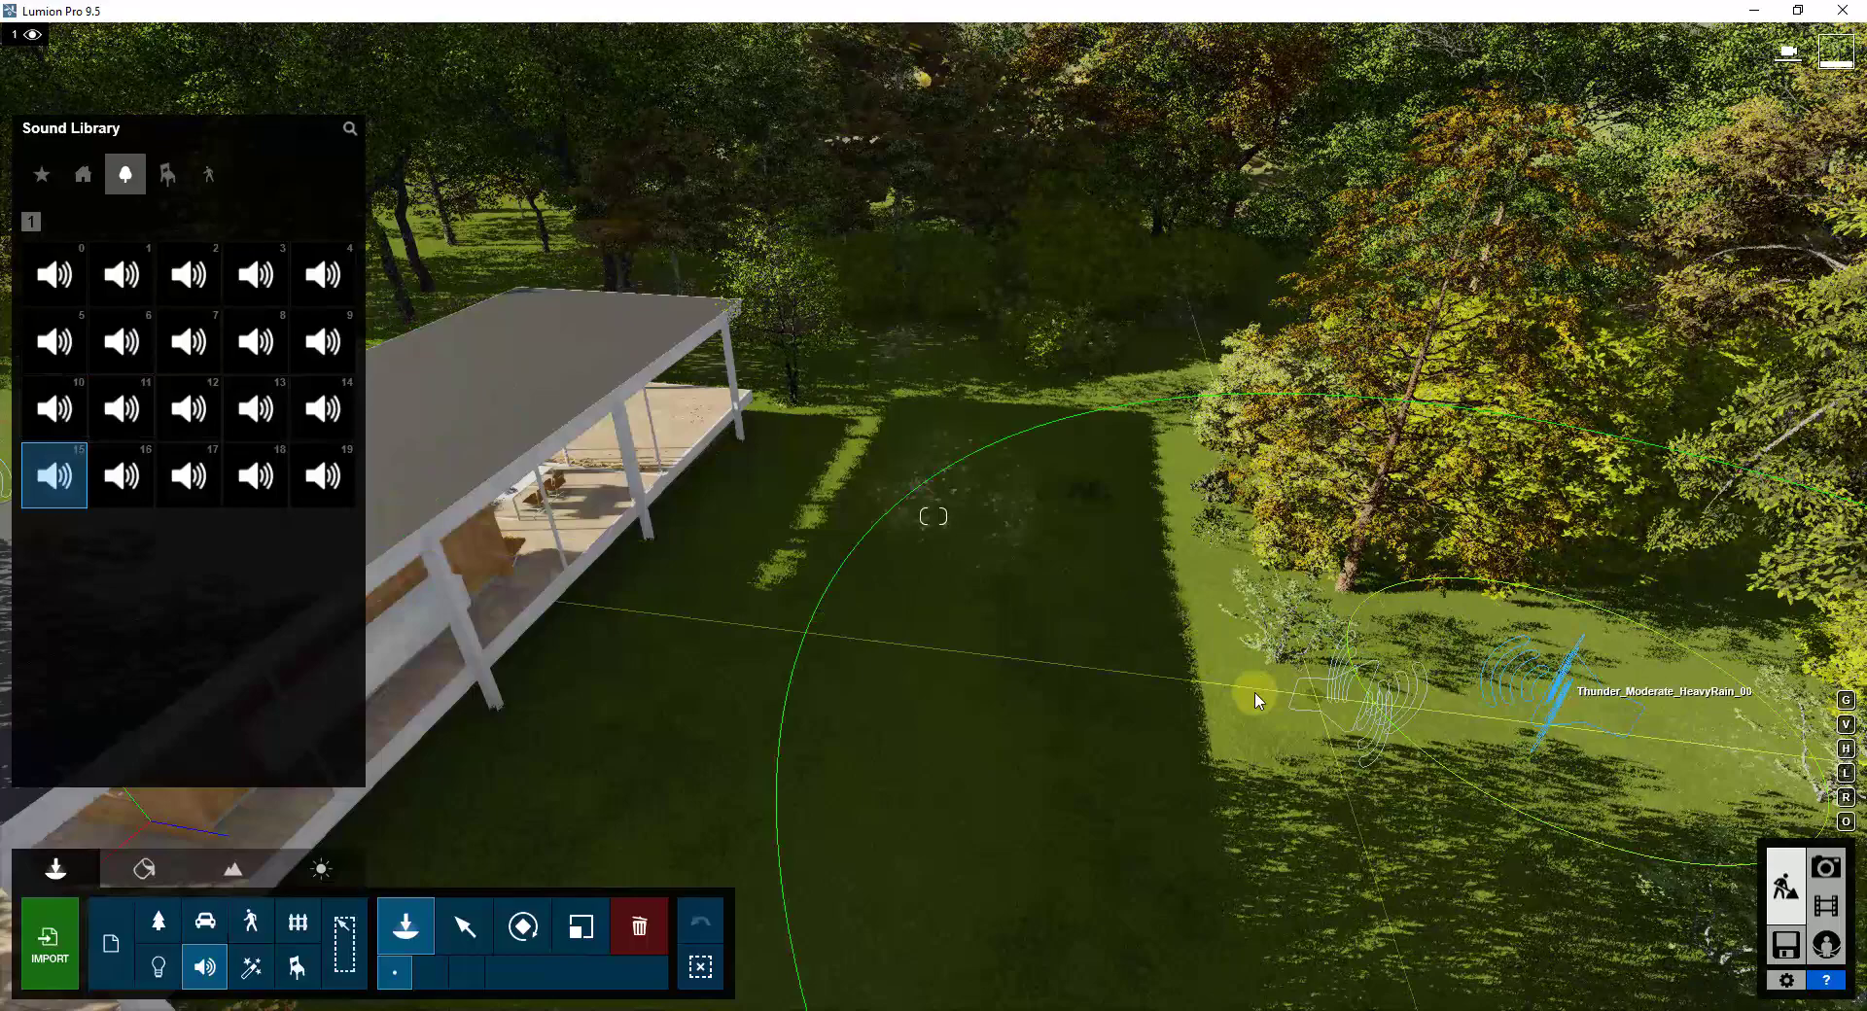
left_click(457, 928)
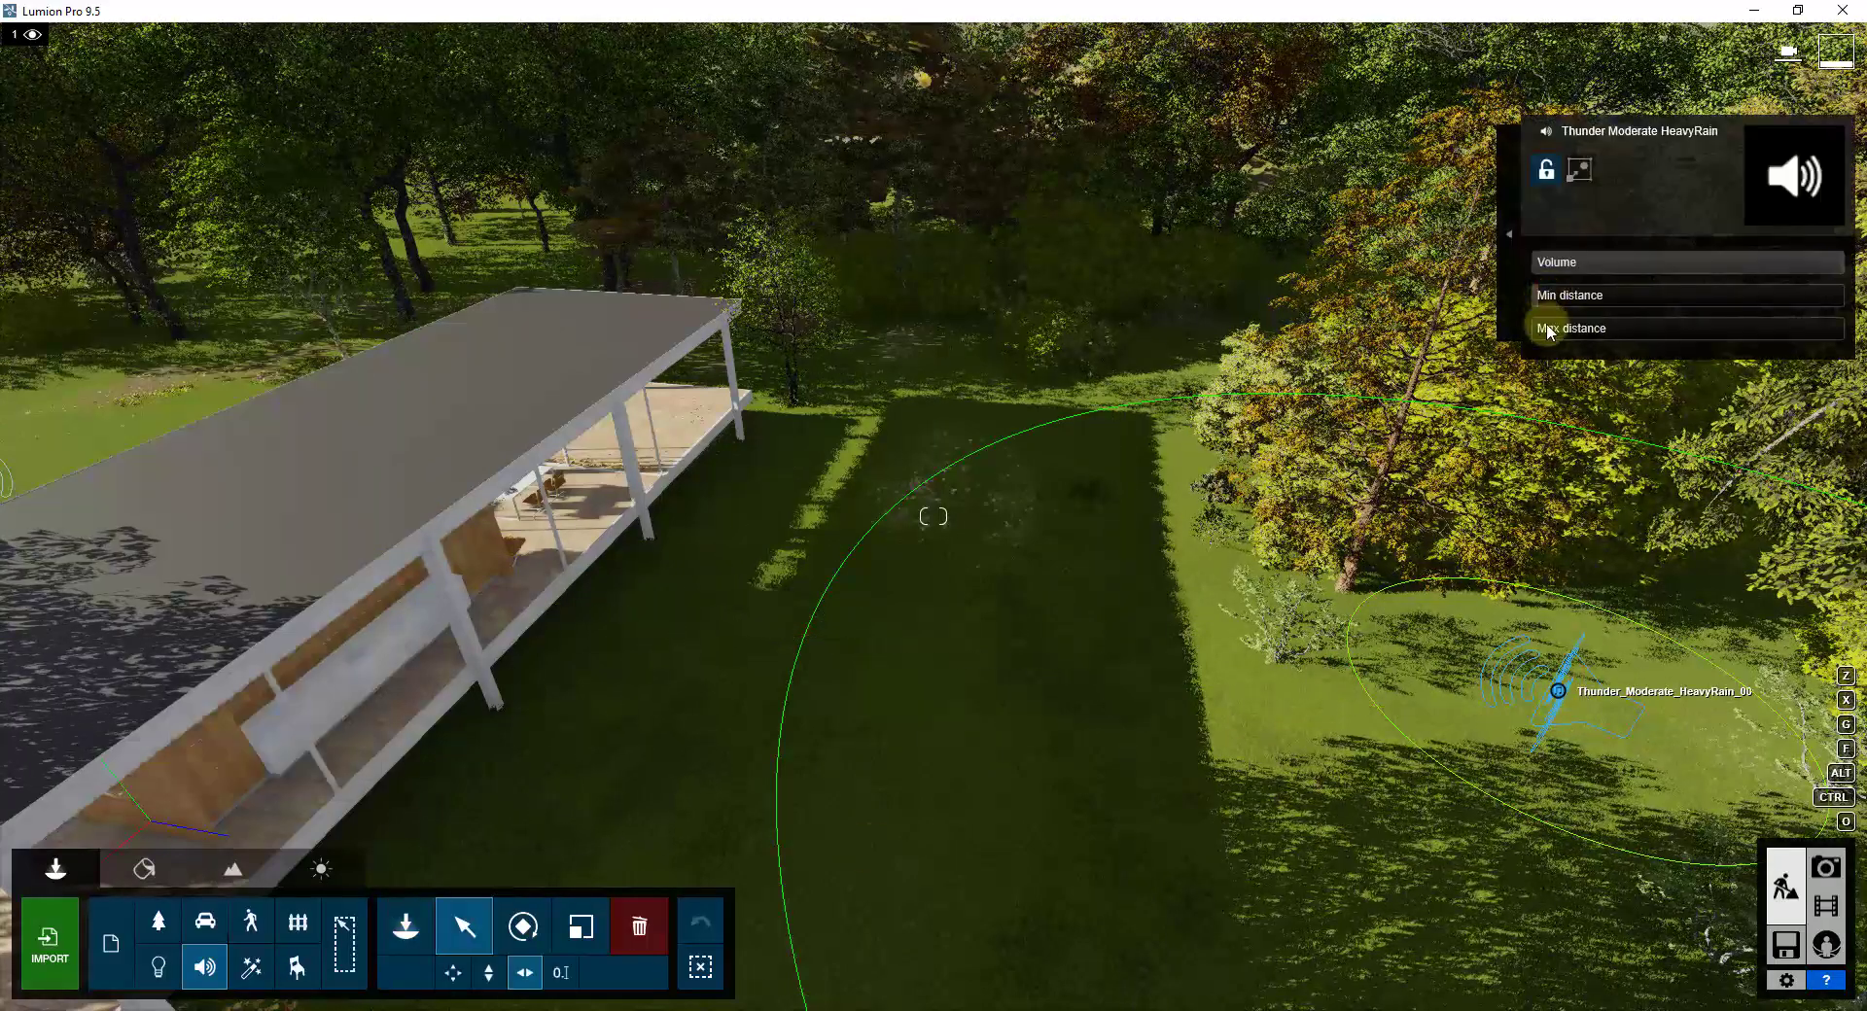
- Widen the thunder sound's maximum distance to 26.0 m and enlarge its minimum distance
left_click_drag(1548, 331, 1540, 332)
mouse_move(1544, 293)
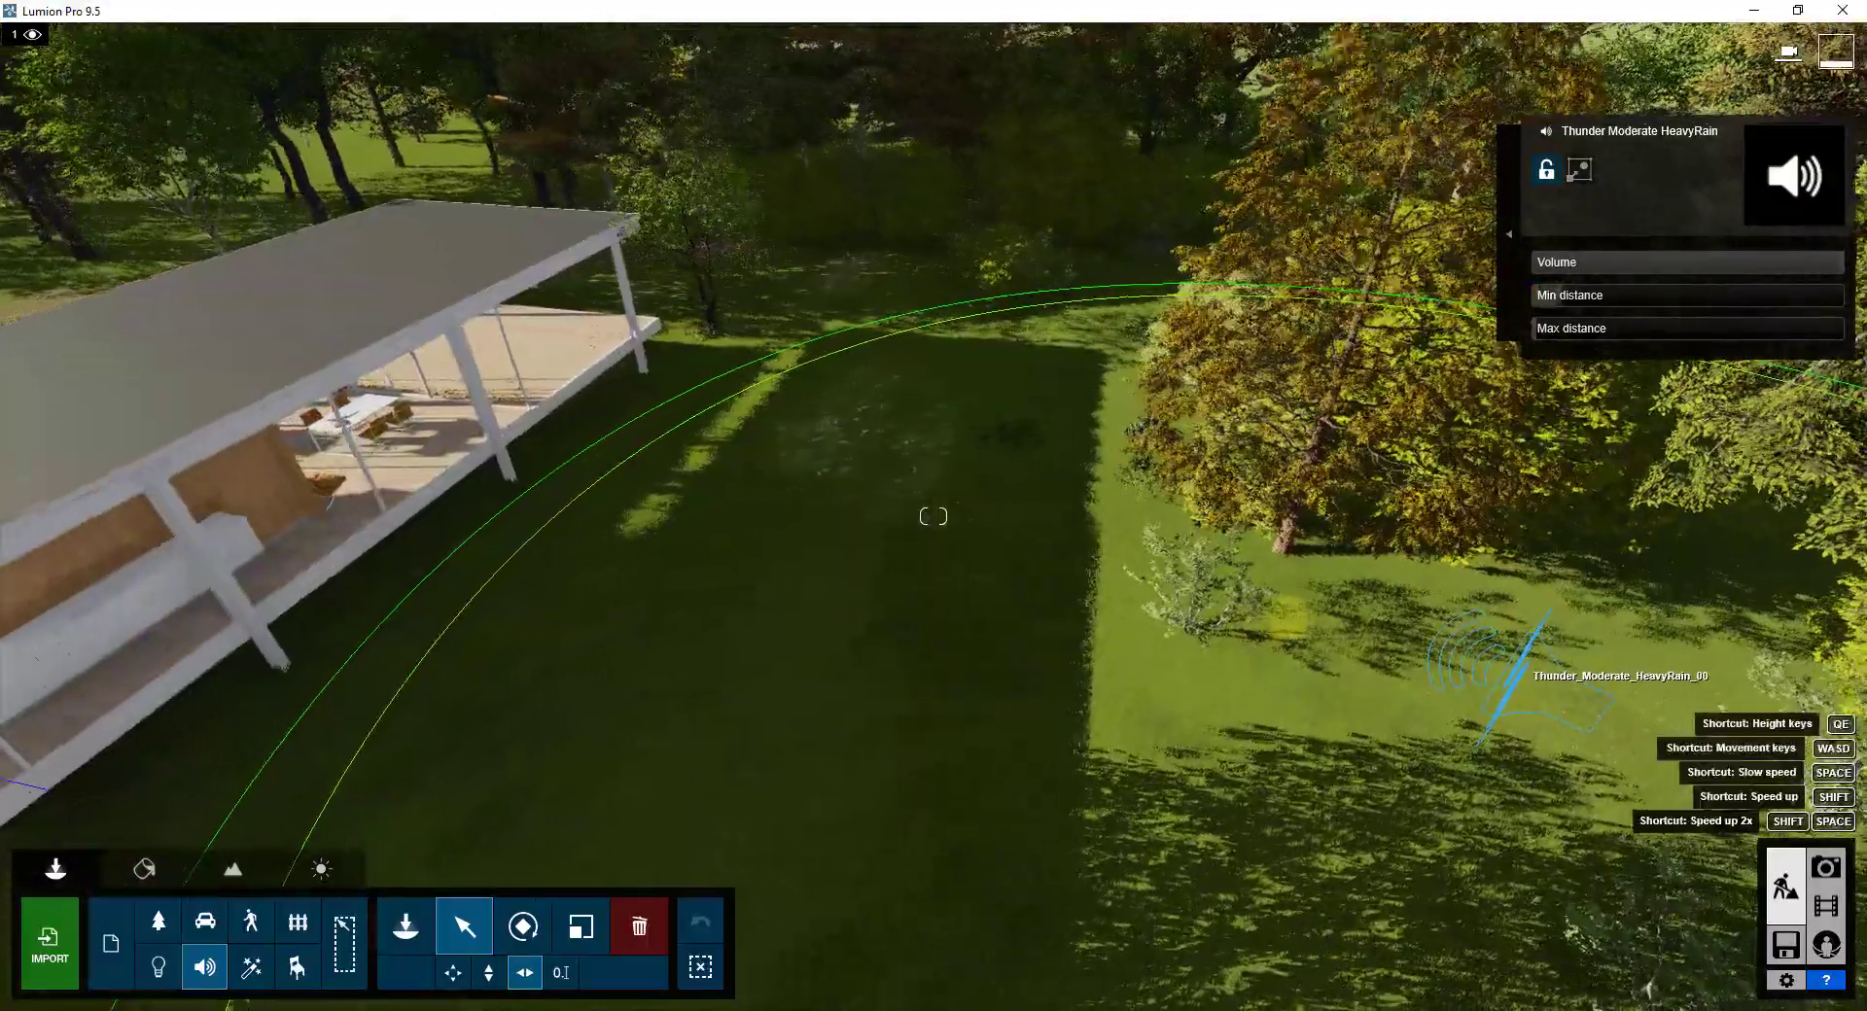
right_click_drag(1289, 619, 1289, 622)
key("w")
key("w")
key("w")
key("s")
key("a")
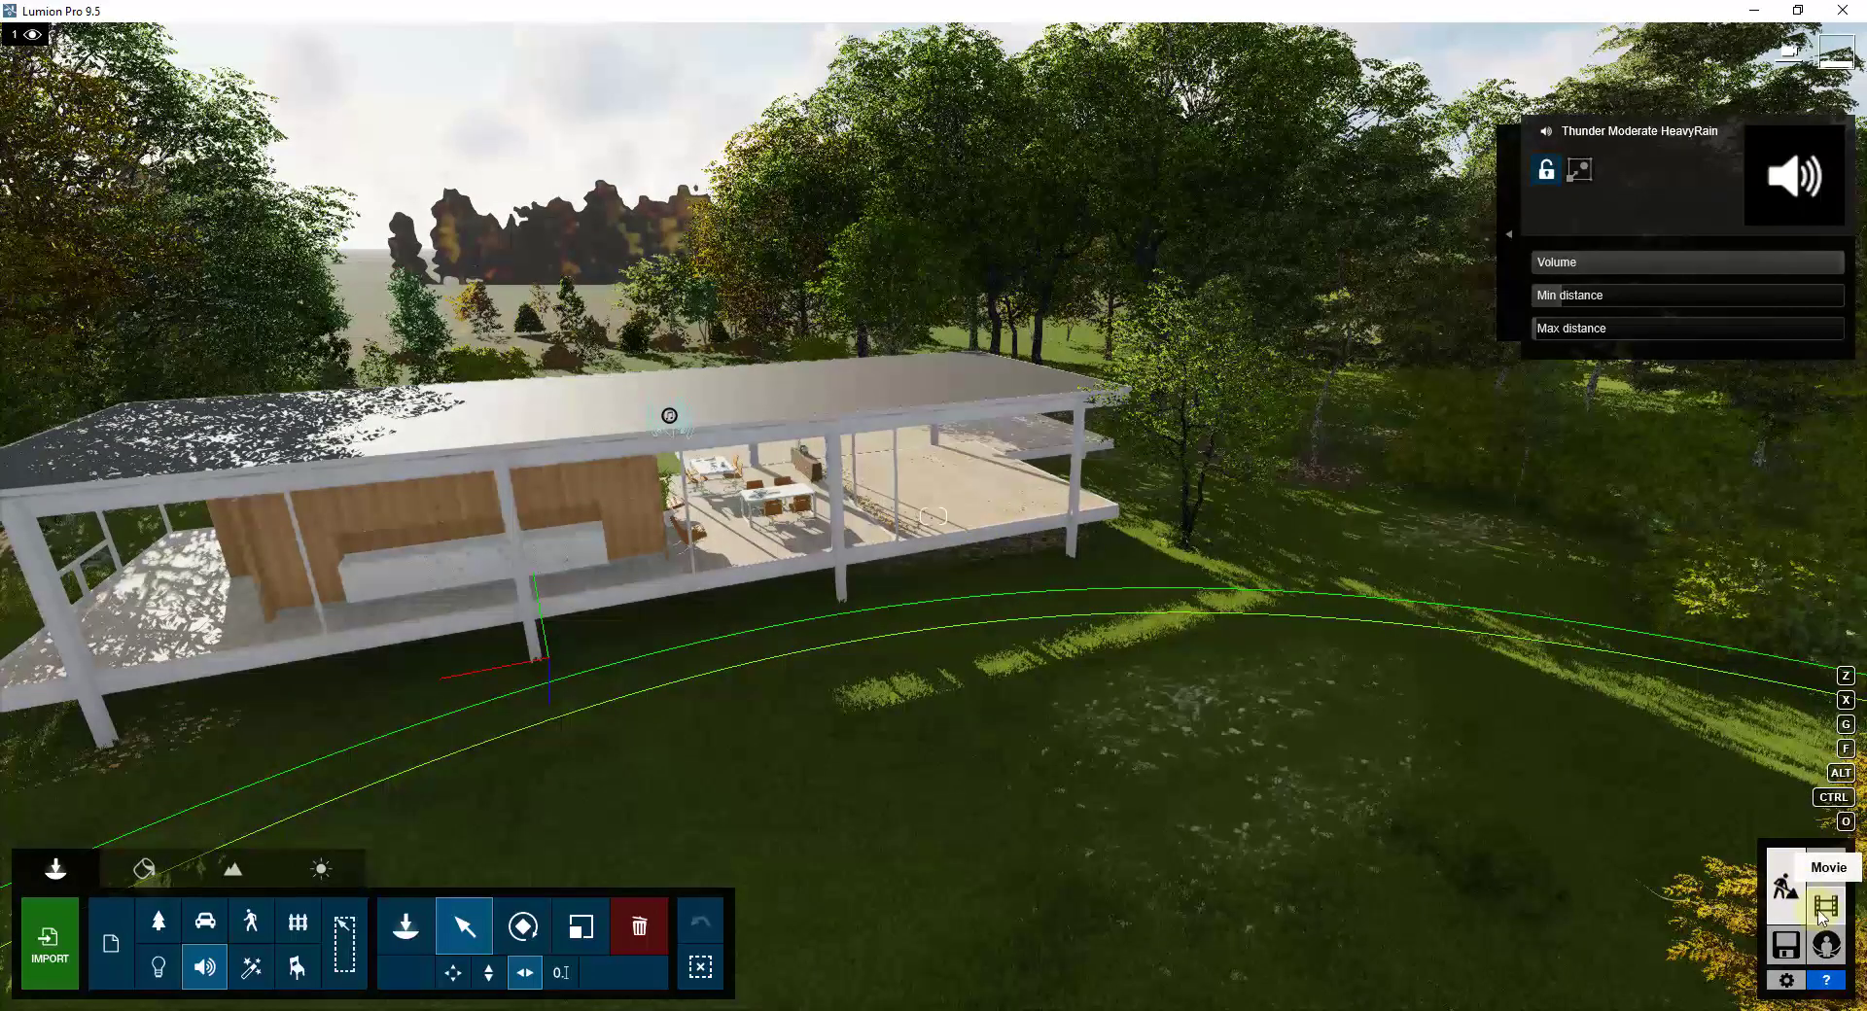
- In Movie mode, play flythrough clip 3, then play clip 7 and pause it
left_click(1825, 908)
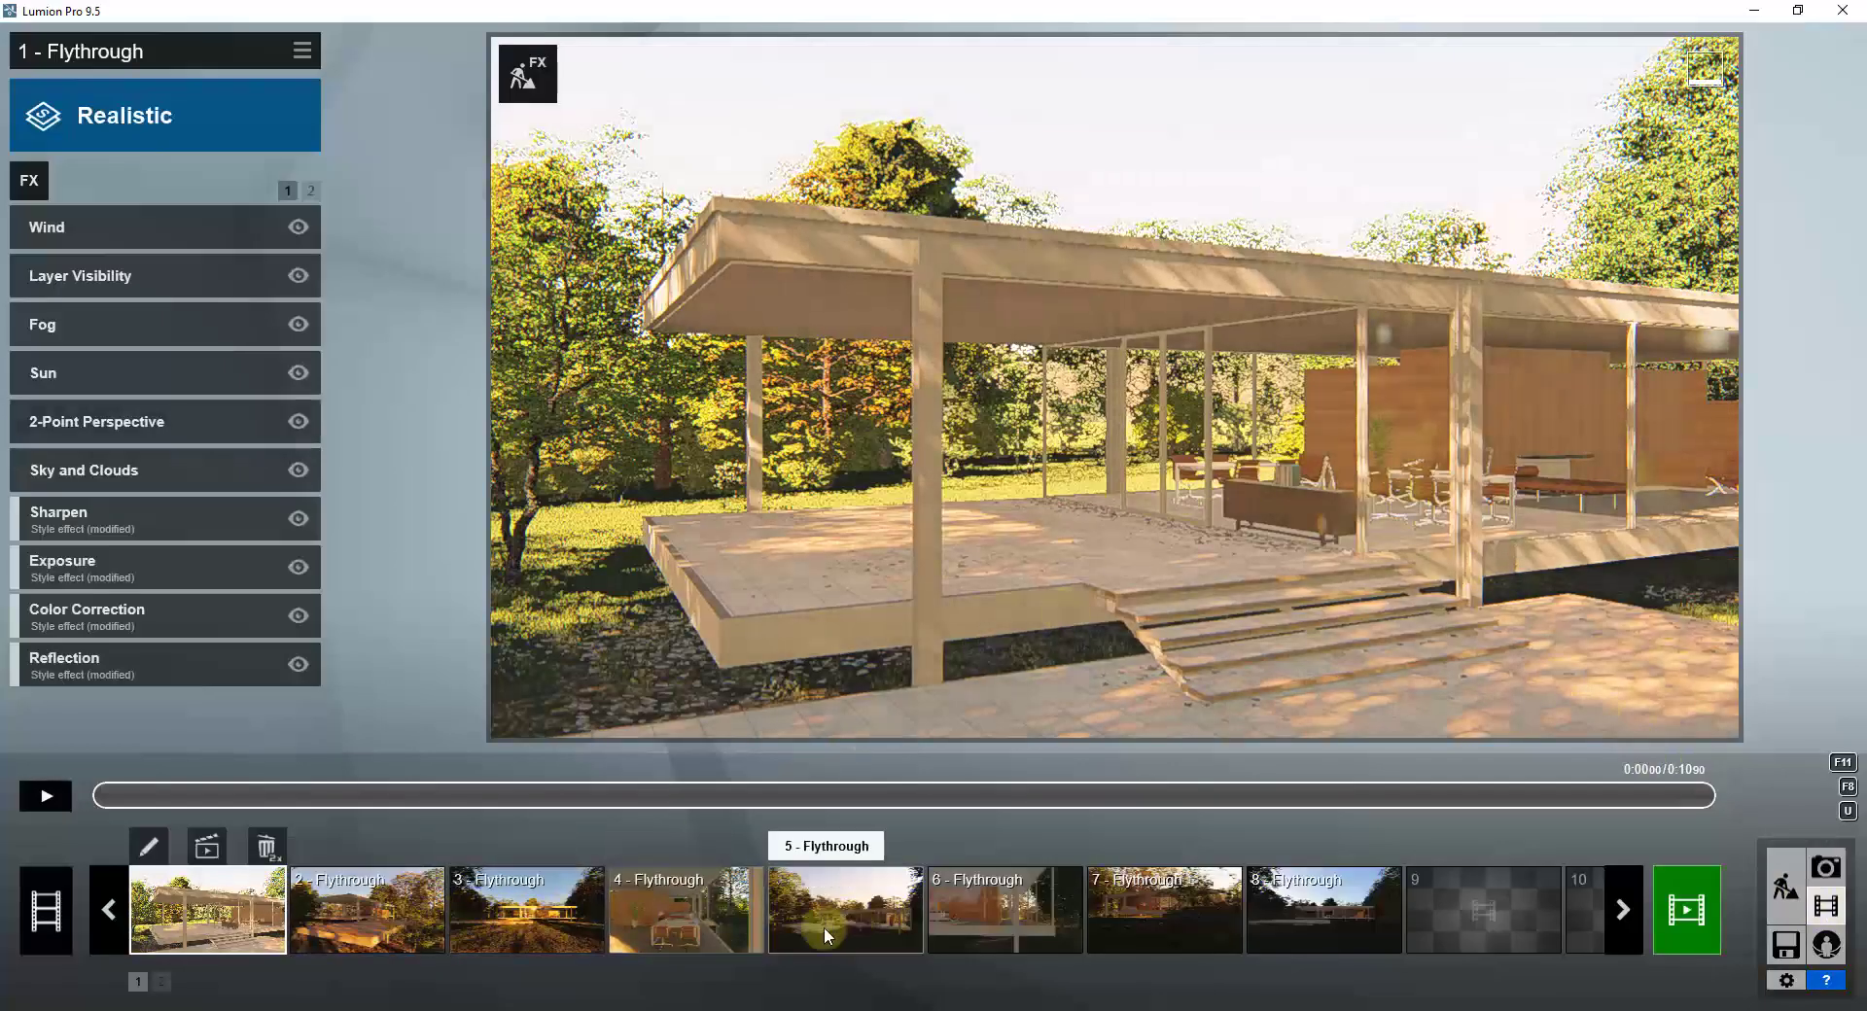
left_click(546, 916)
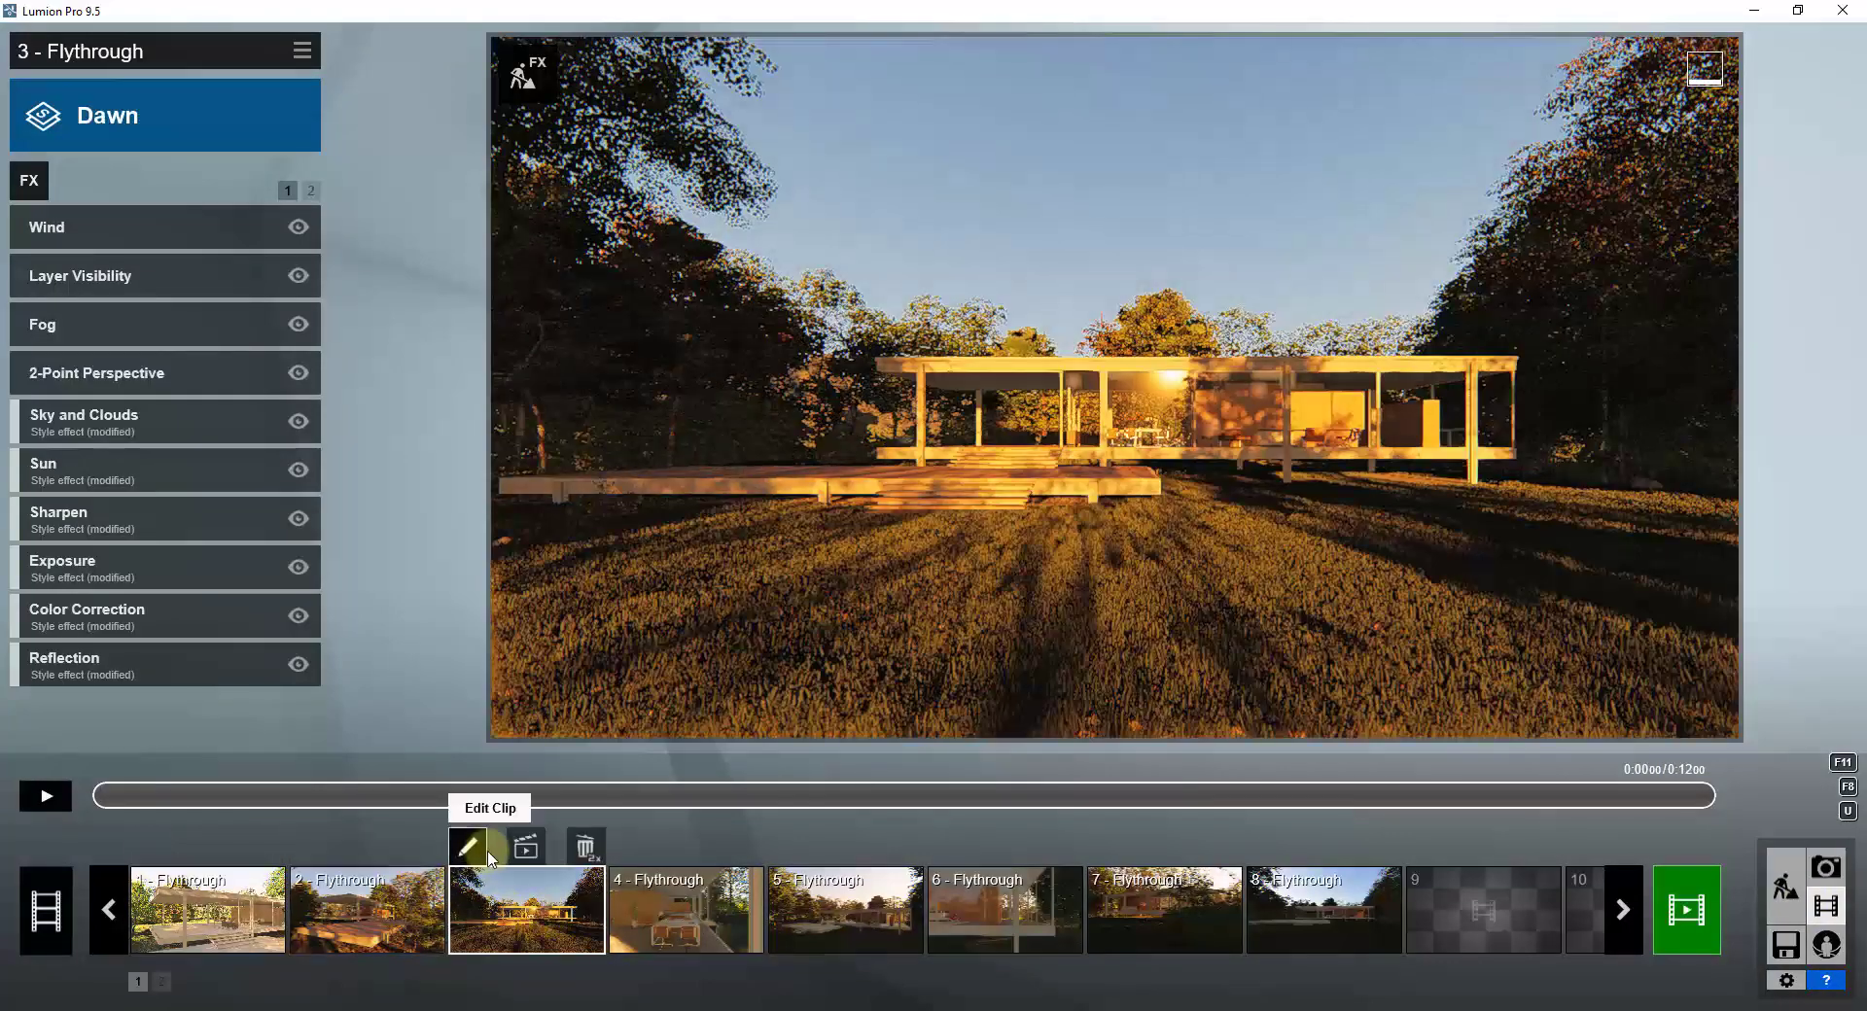
left_click(55, 799)
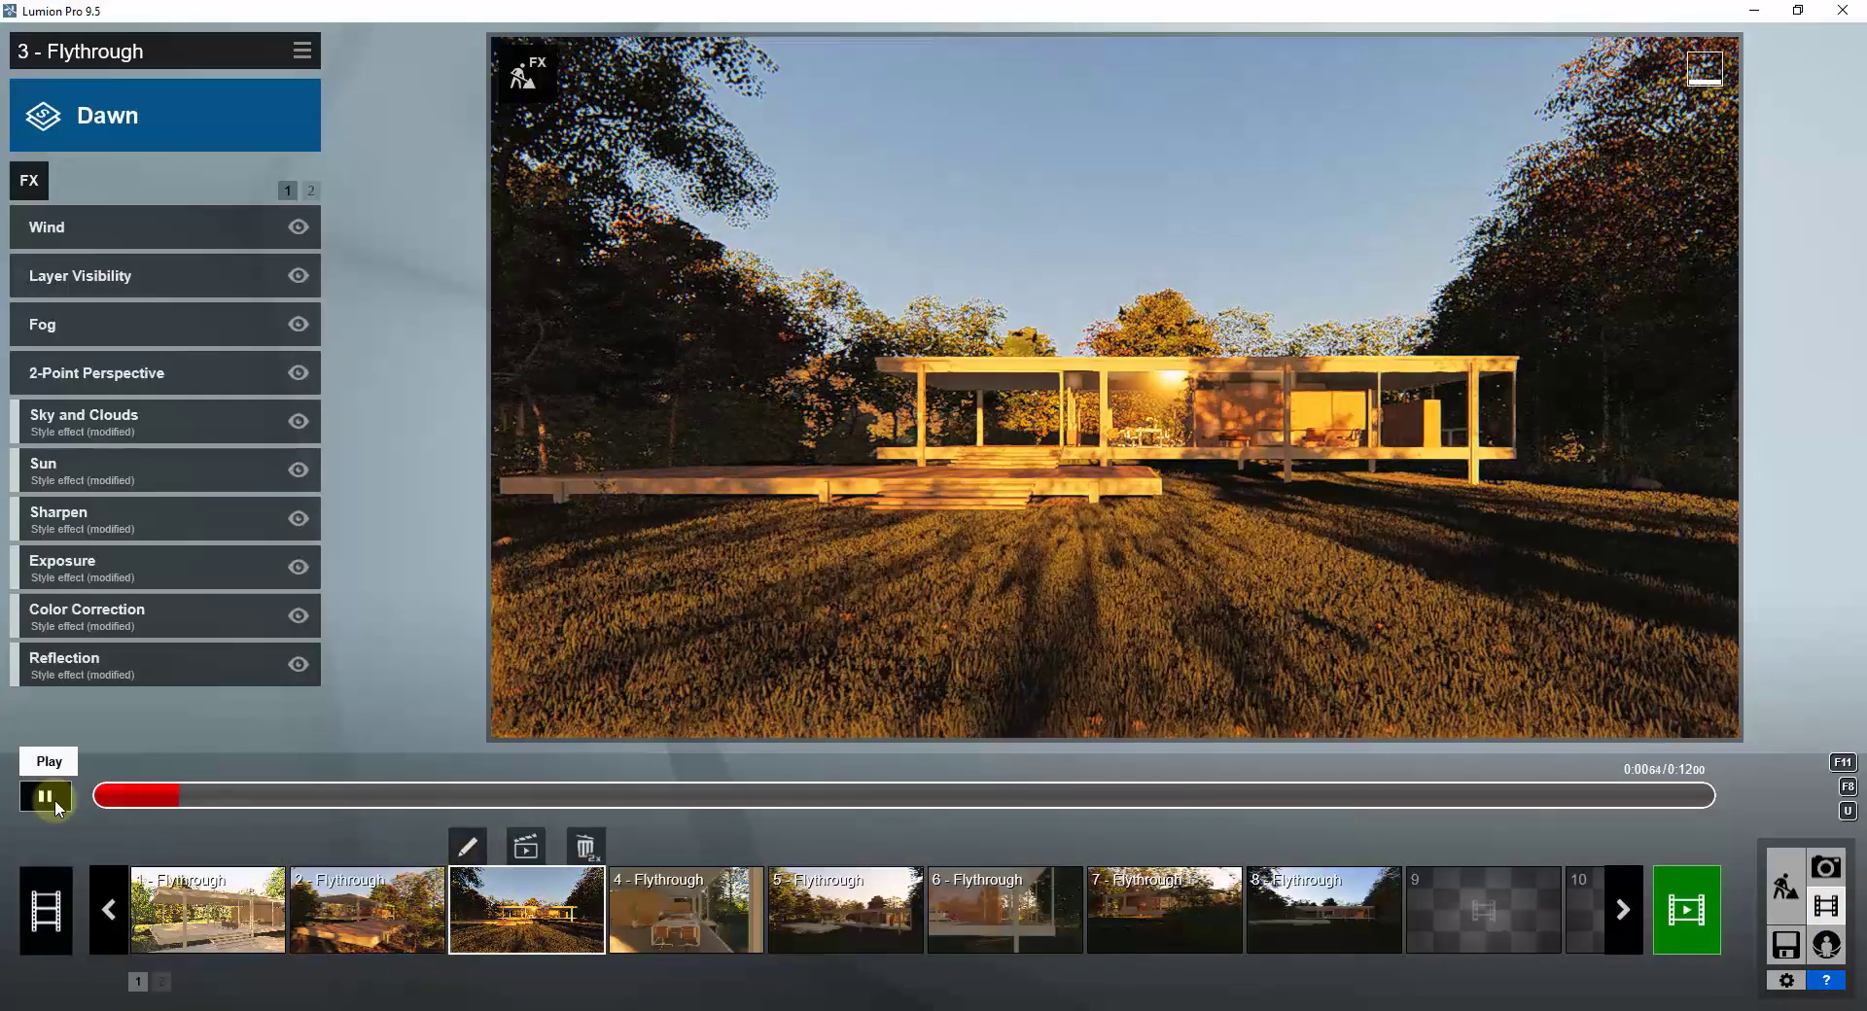
left_click(1181, 906)
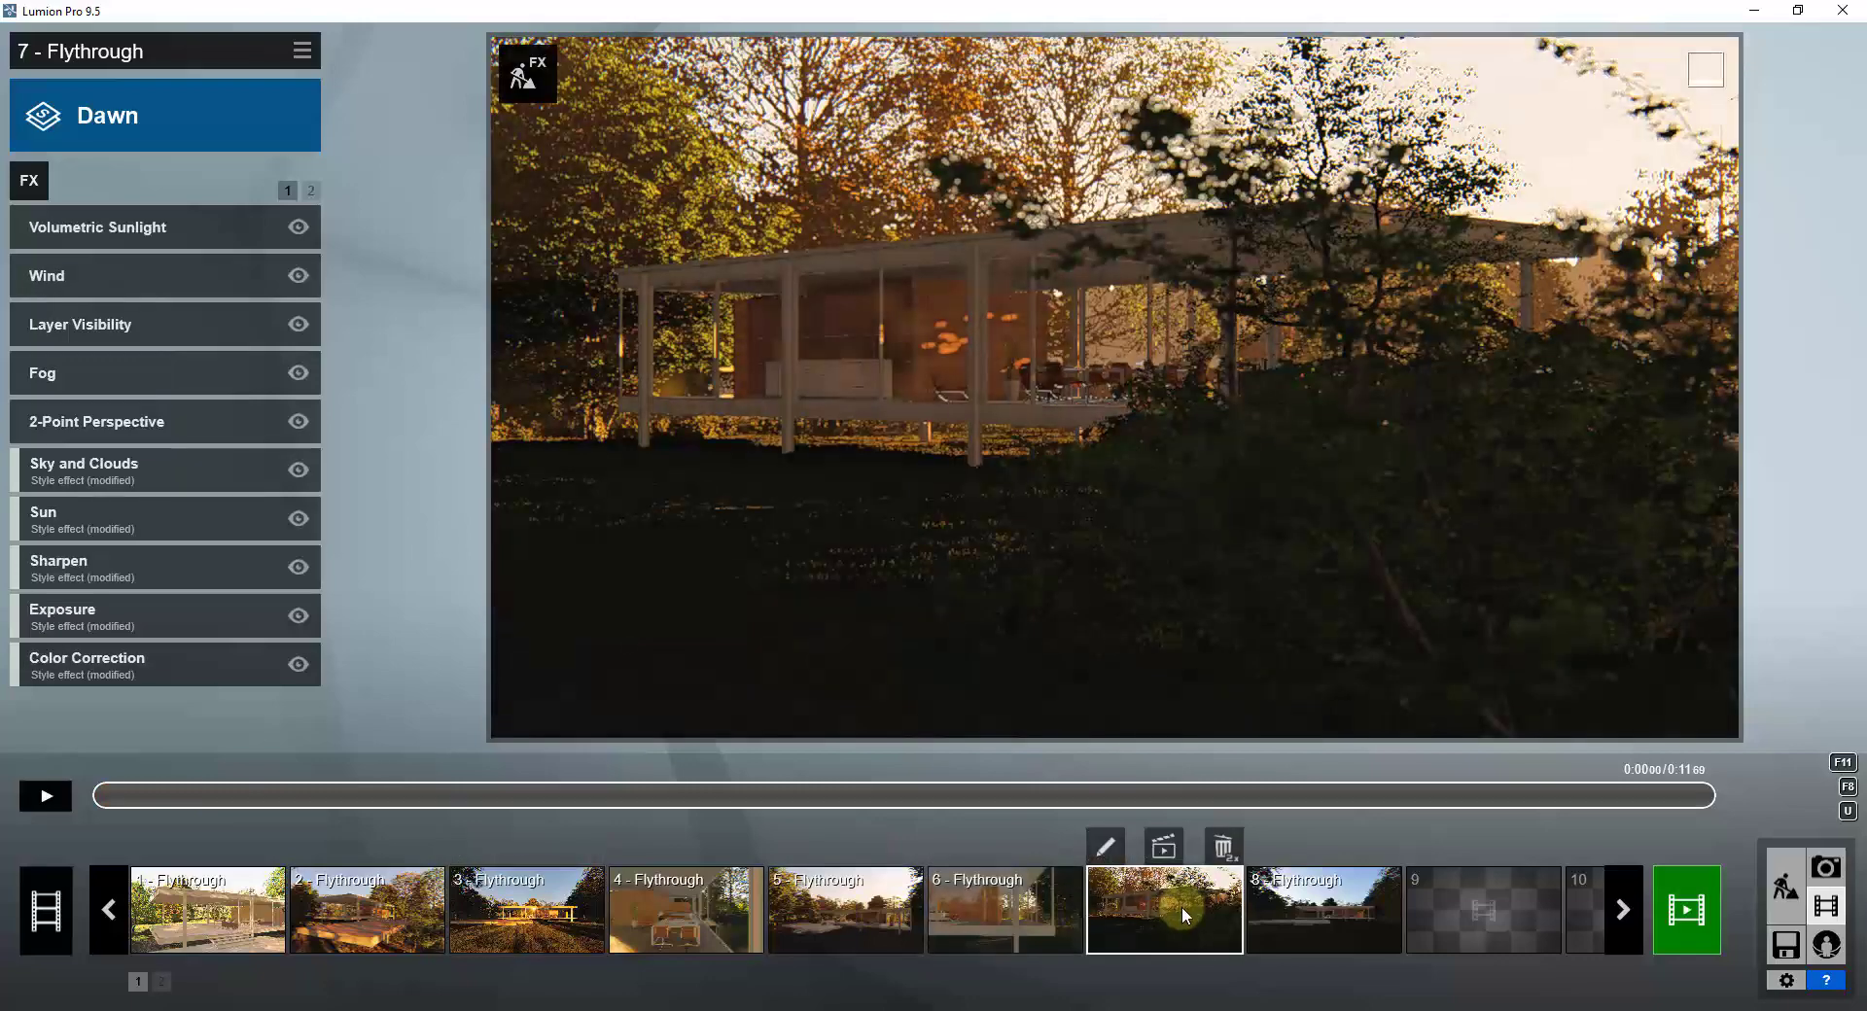
left_click(46, 797)
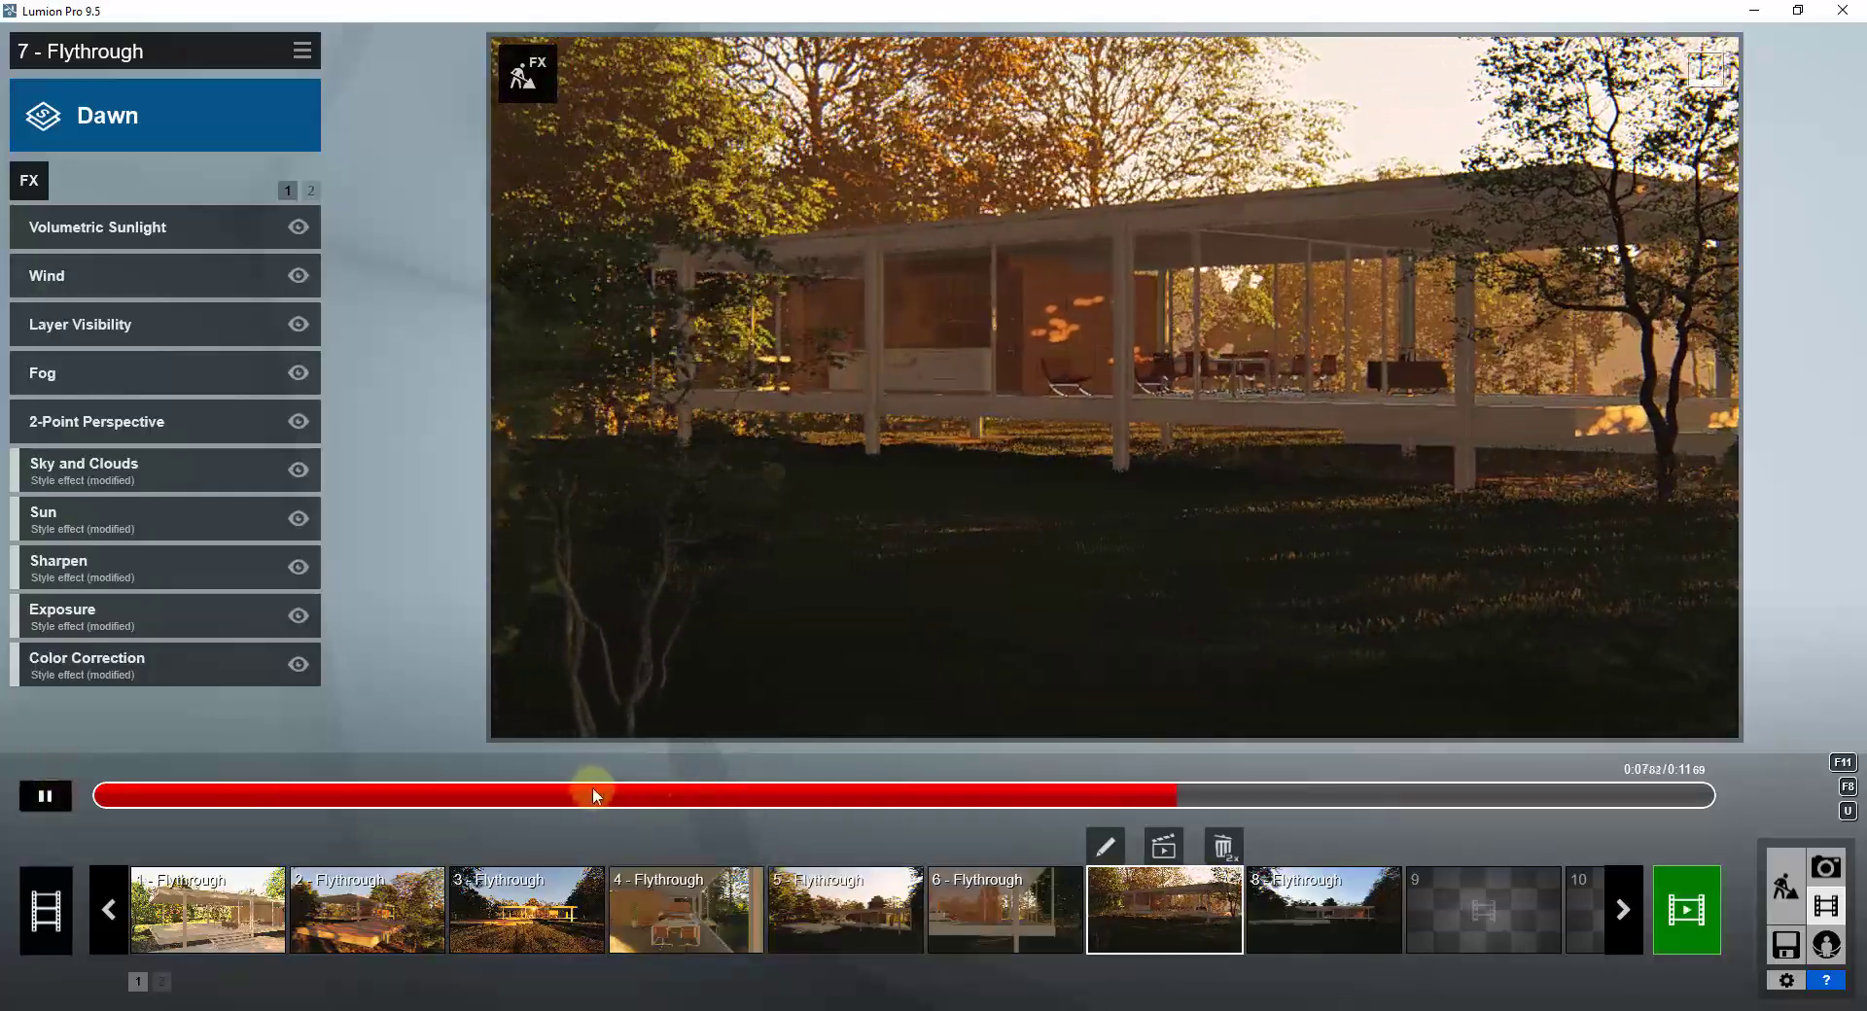
left_click(46, 796)
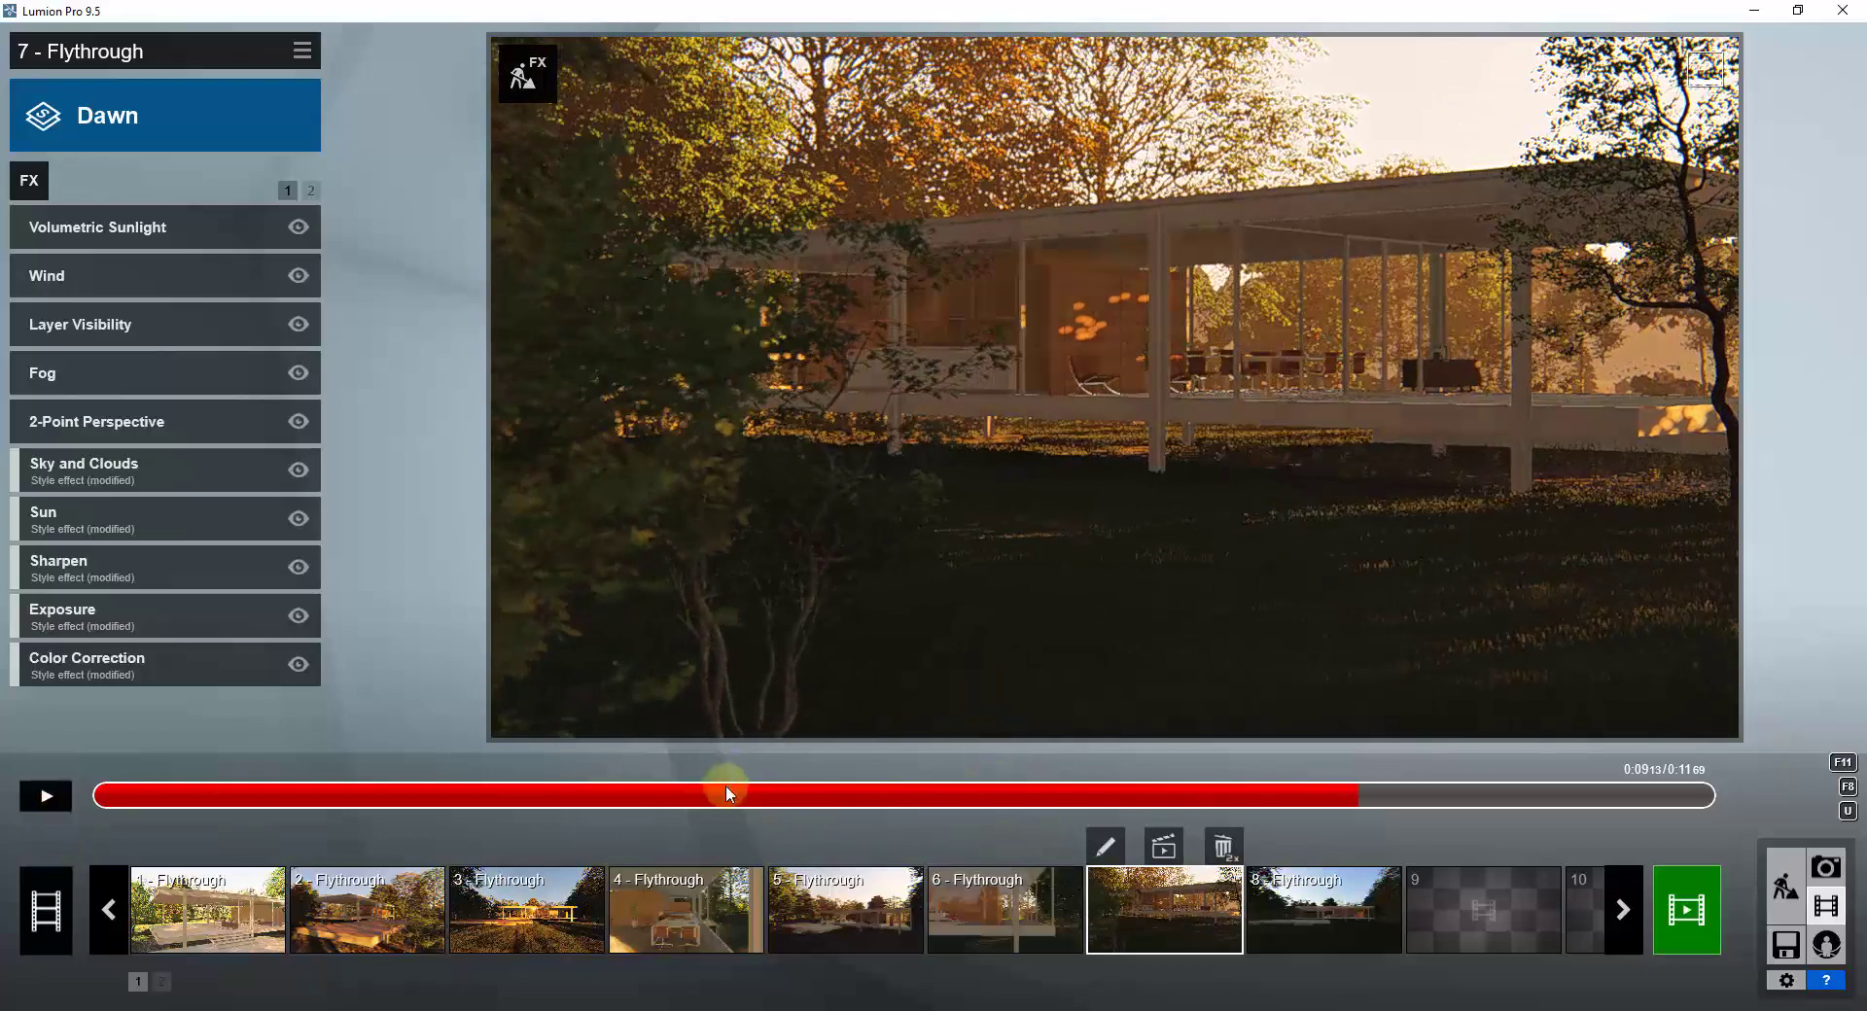
- Back in Build mode, drag the Thunder Moderate HeavyRain sound to a new spot, then return to Movie mode
left_click(1785, 889)
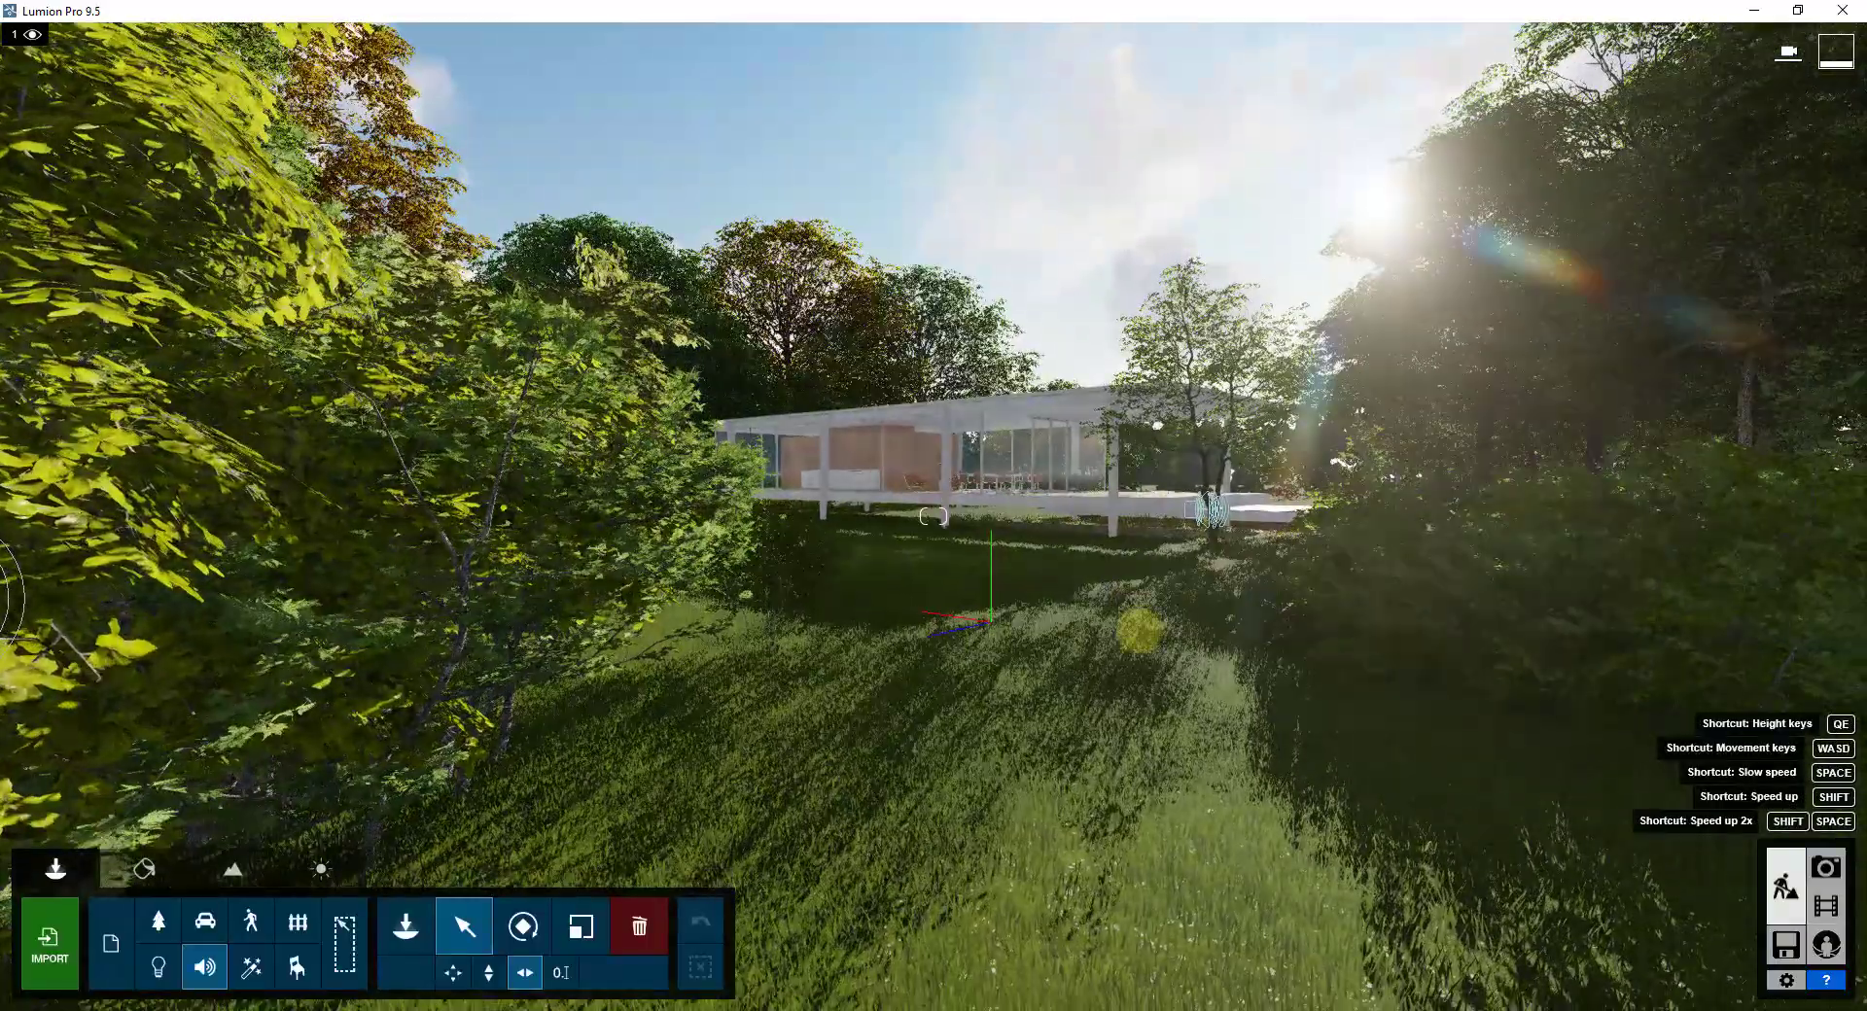
key("q")
right_click_drag(1139, 629, 1137, 625)
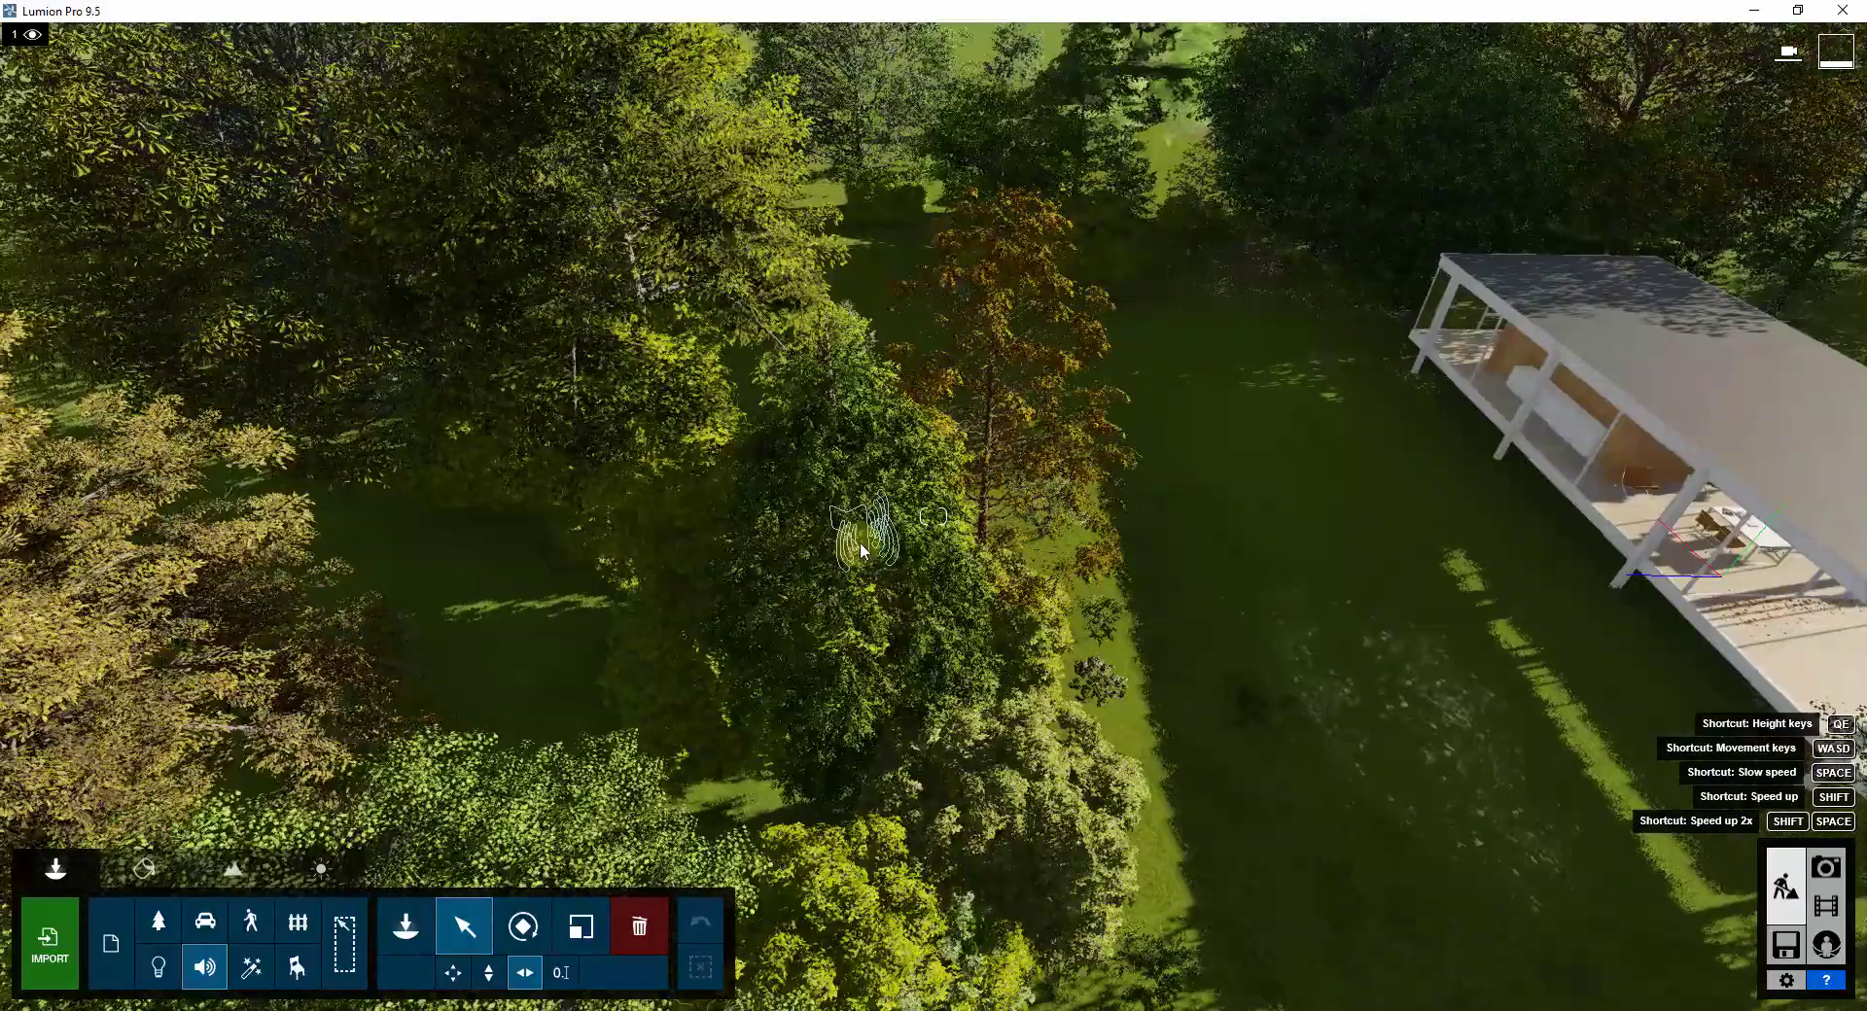
left_click_drag(865, 544, 875, 914)
right_click_drag(976, 839, 994, 825)
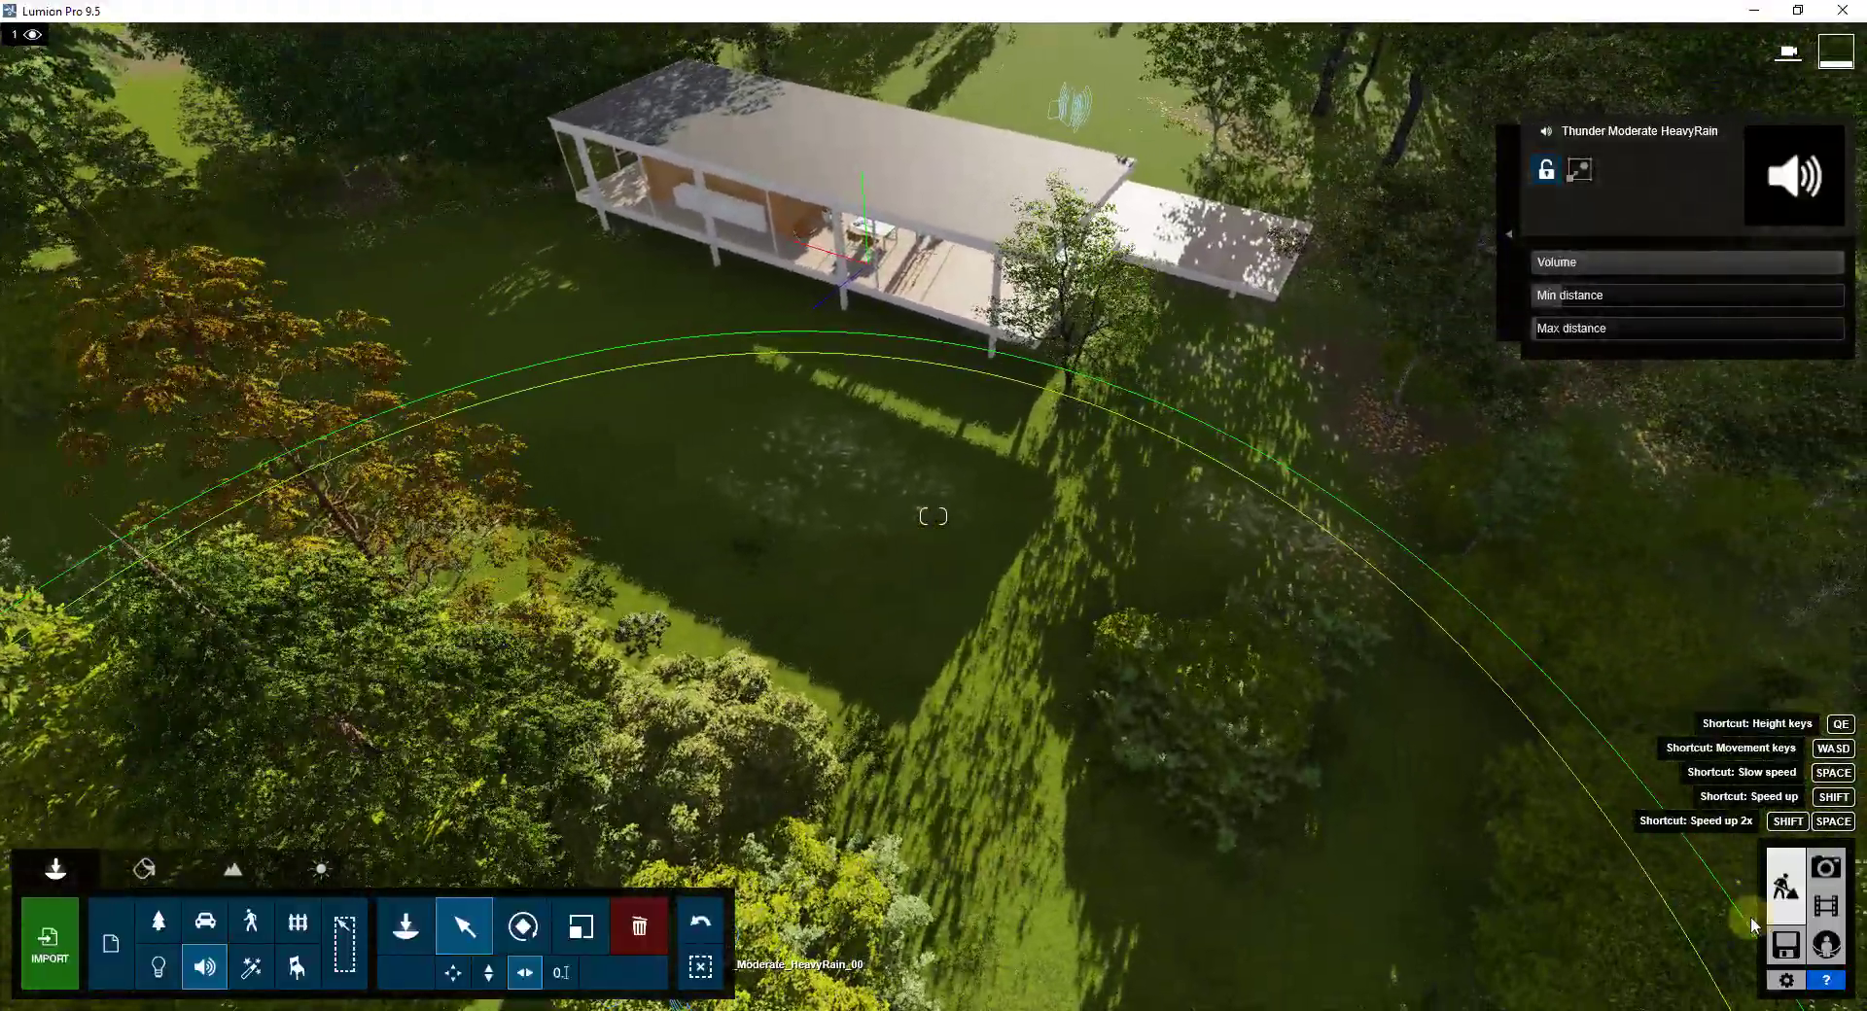
left_click(1827, 907)
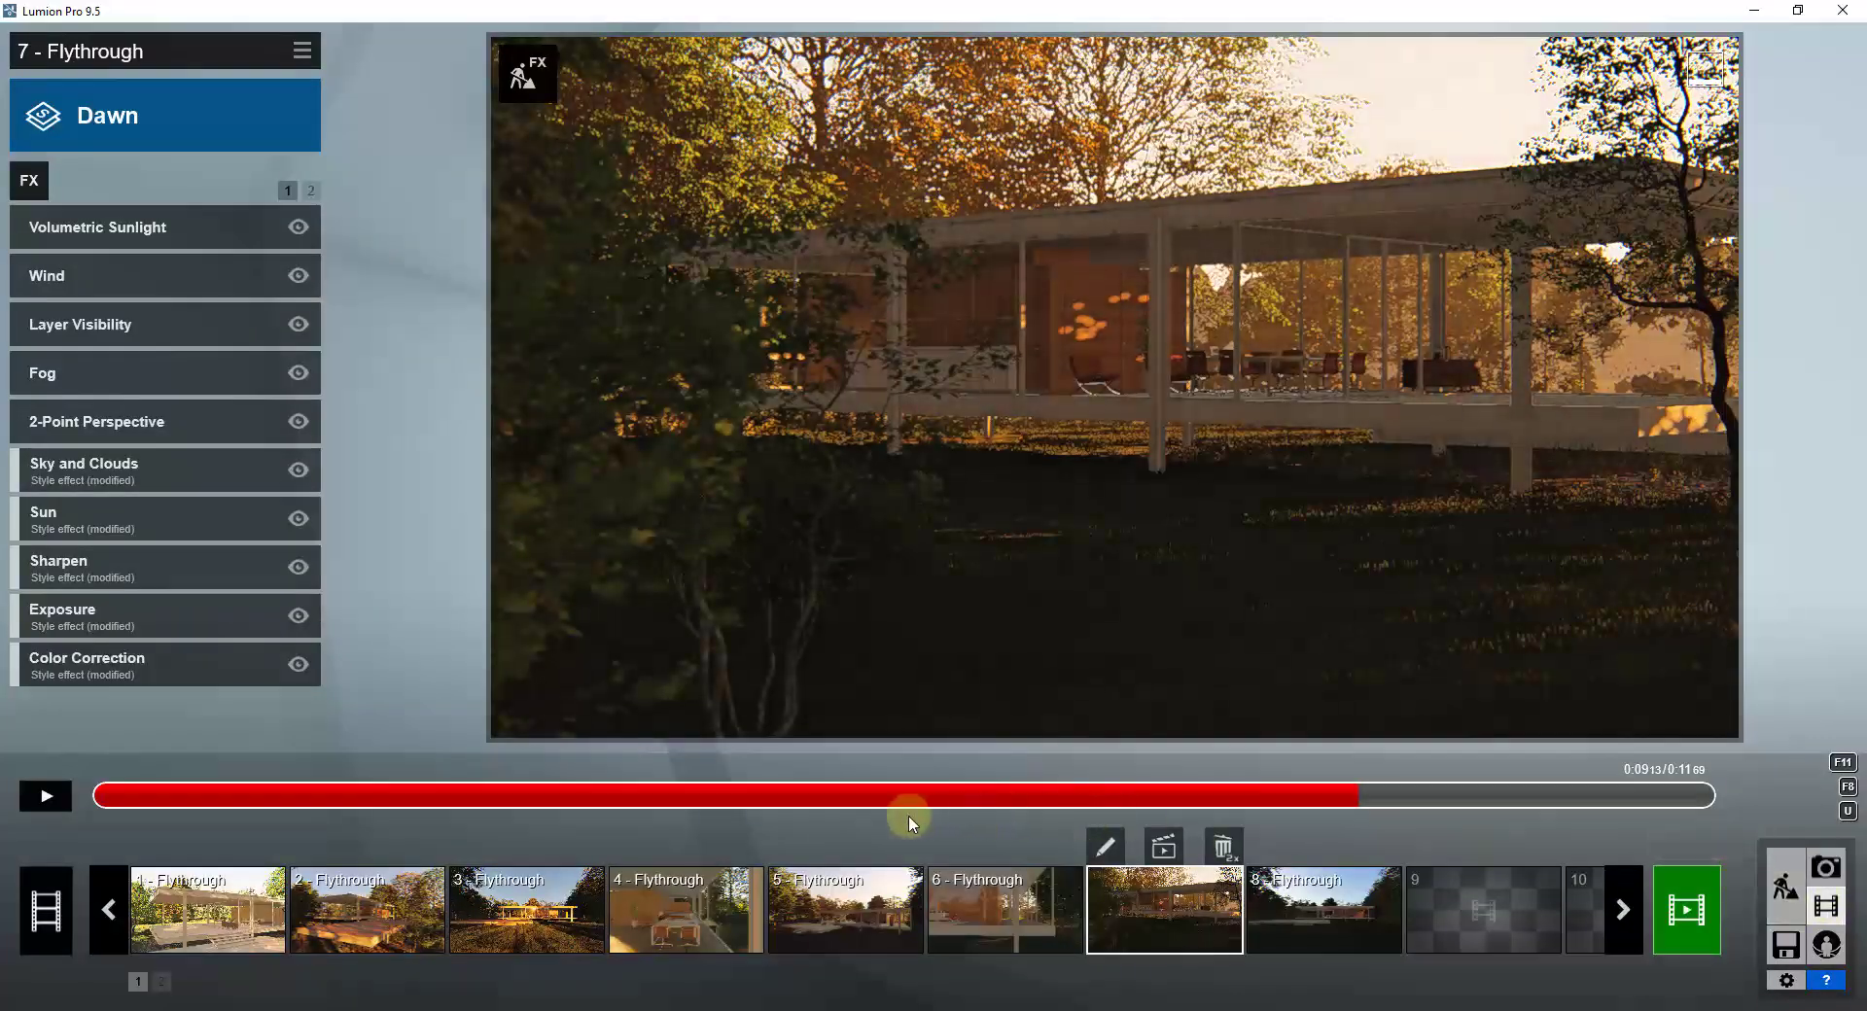
- Remove clips 1, 2, 4, 5, 6 and 8 from the movie
left_click(48, 792)
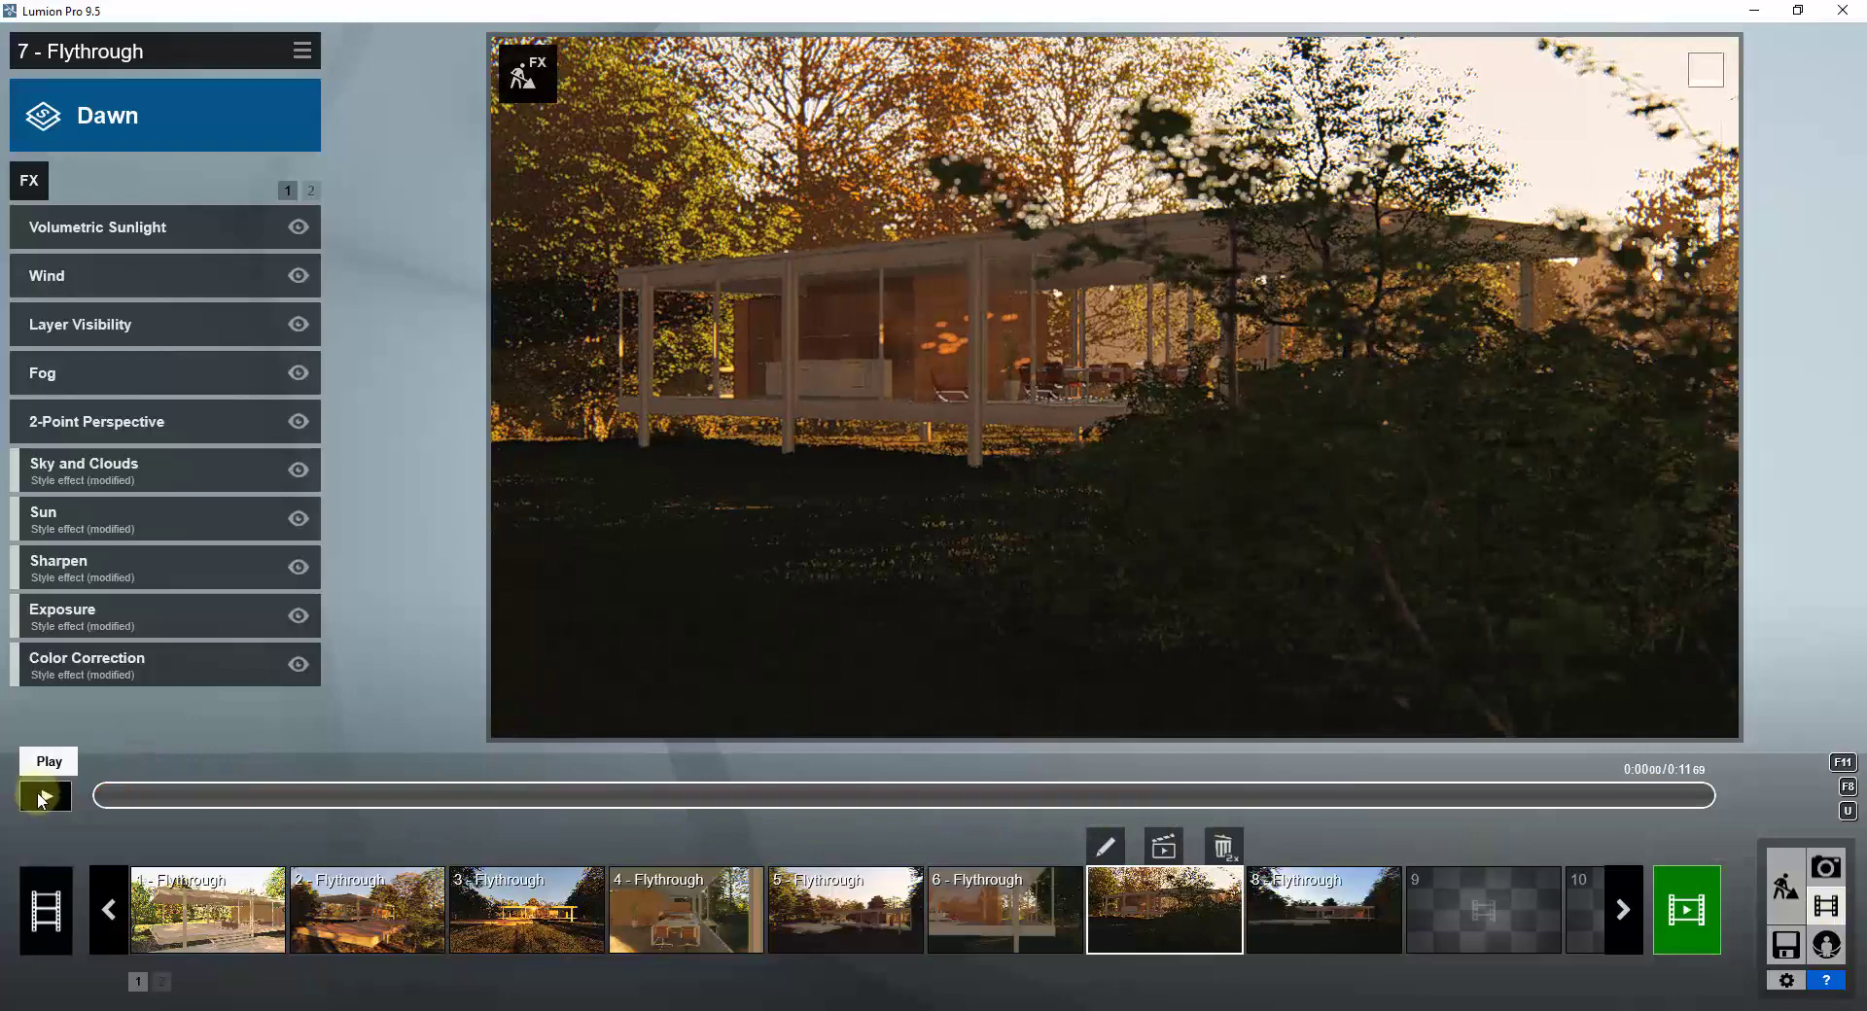
left_click(978, 965)
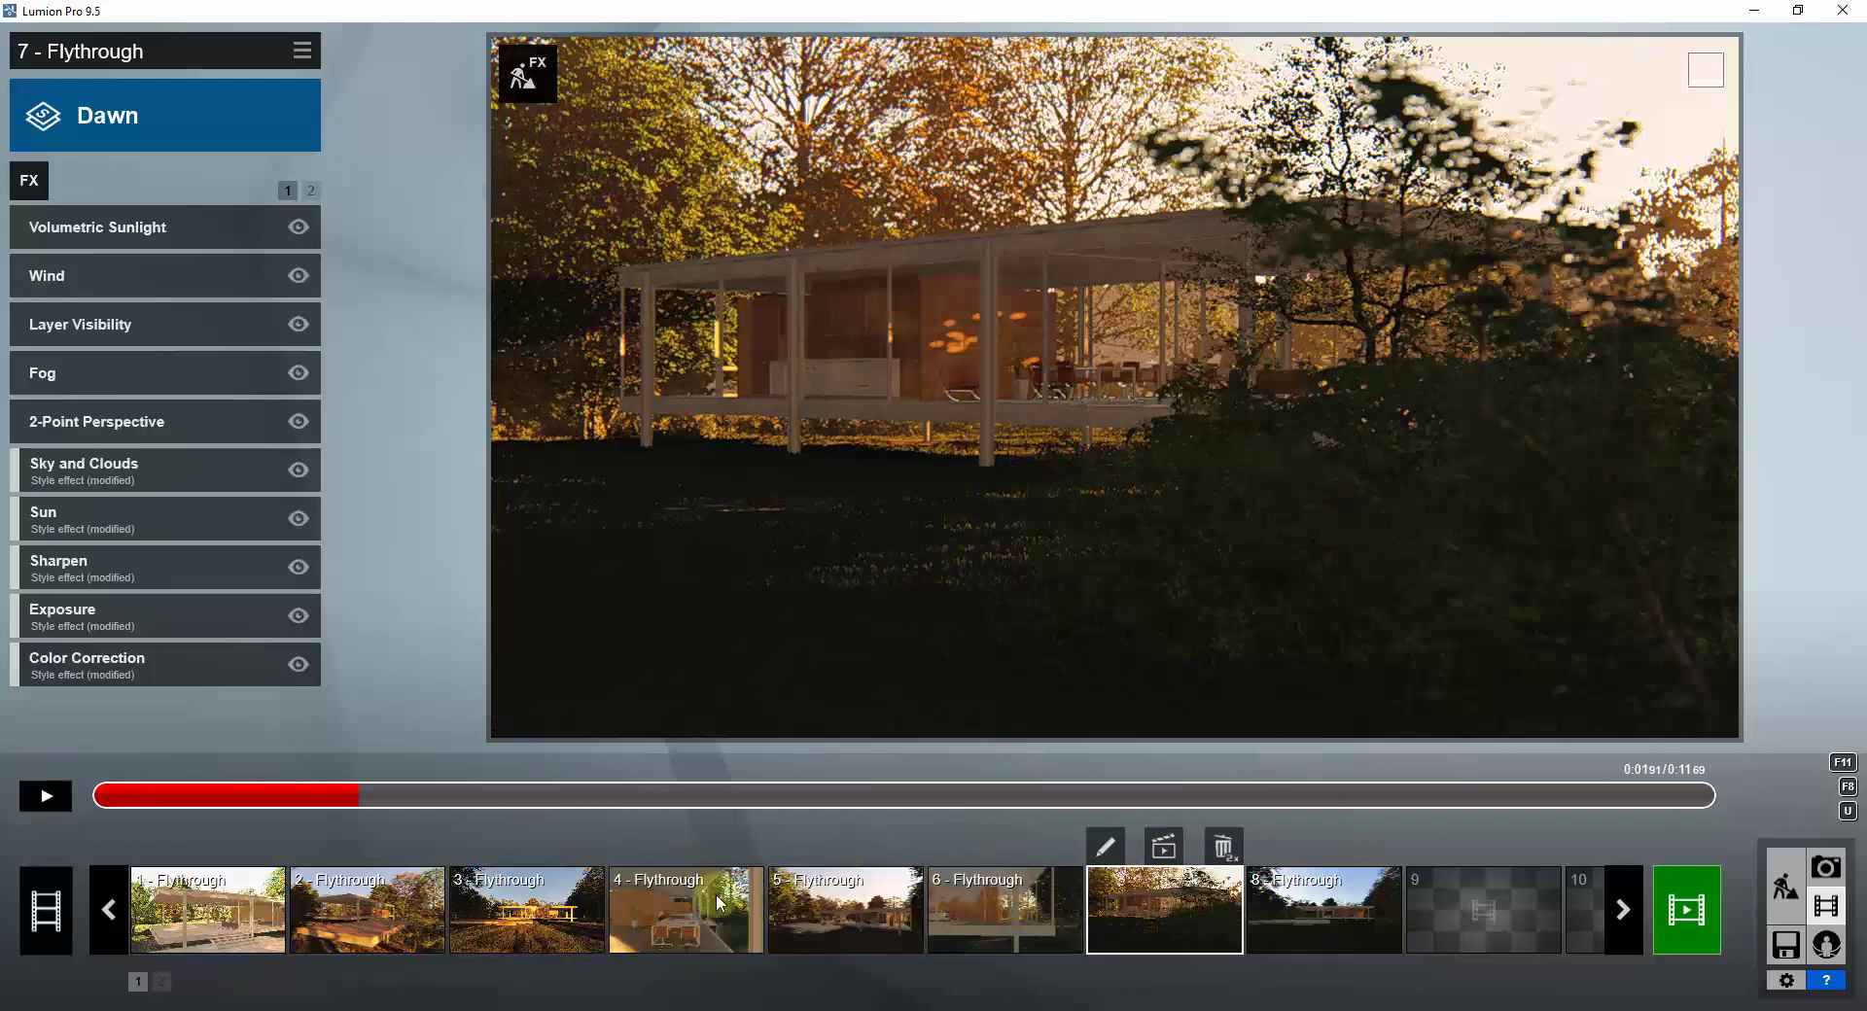
left_click(541, 692)
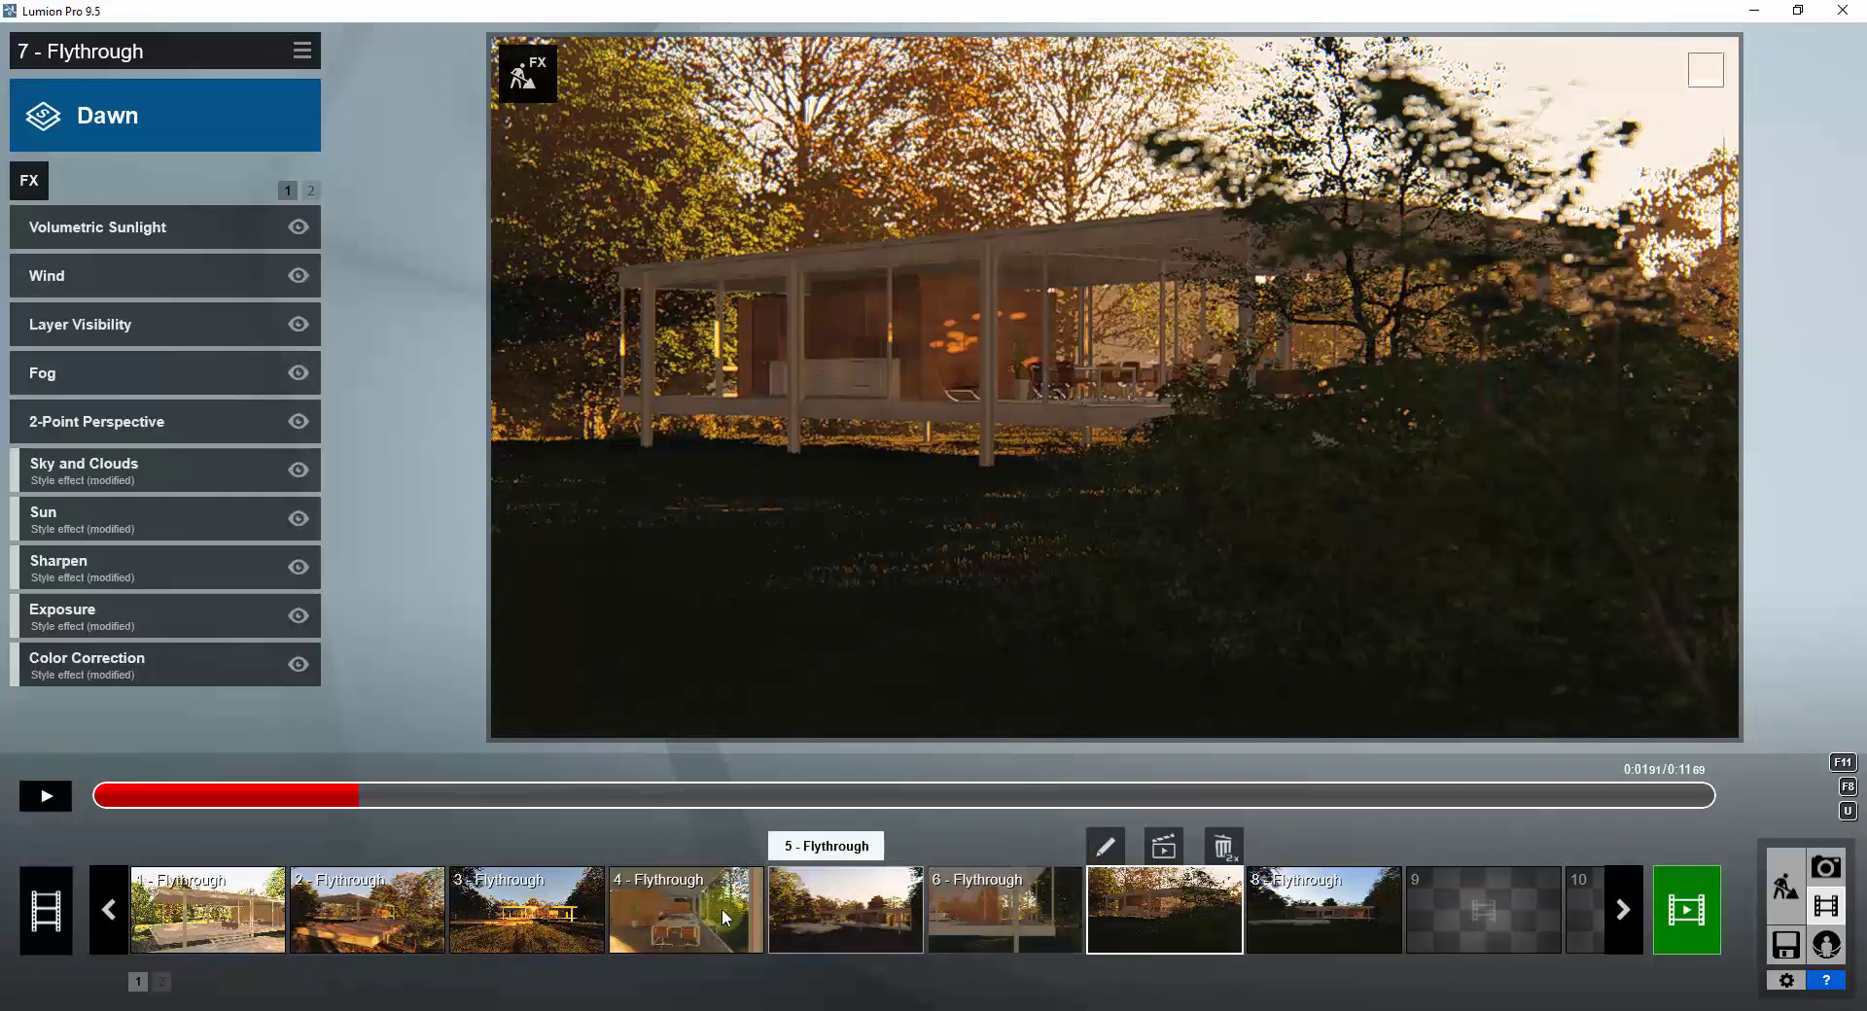
left_click(382, 907)
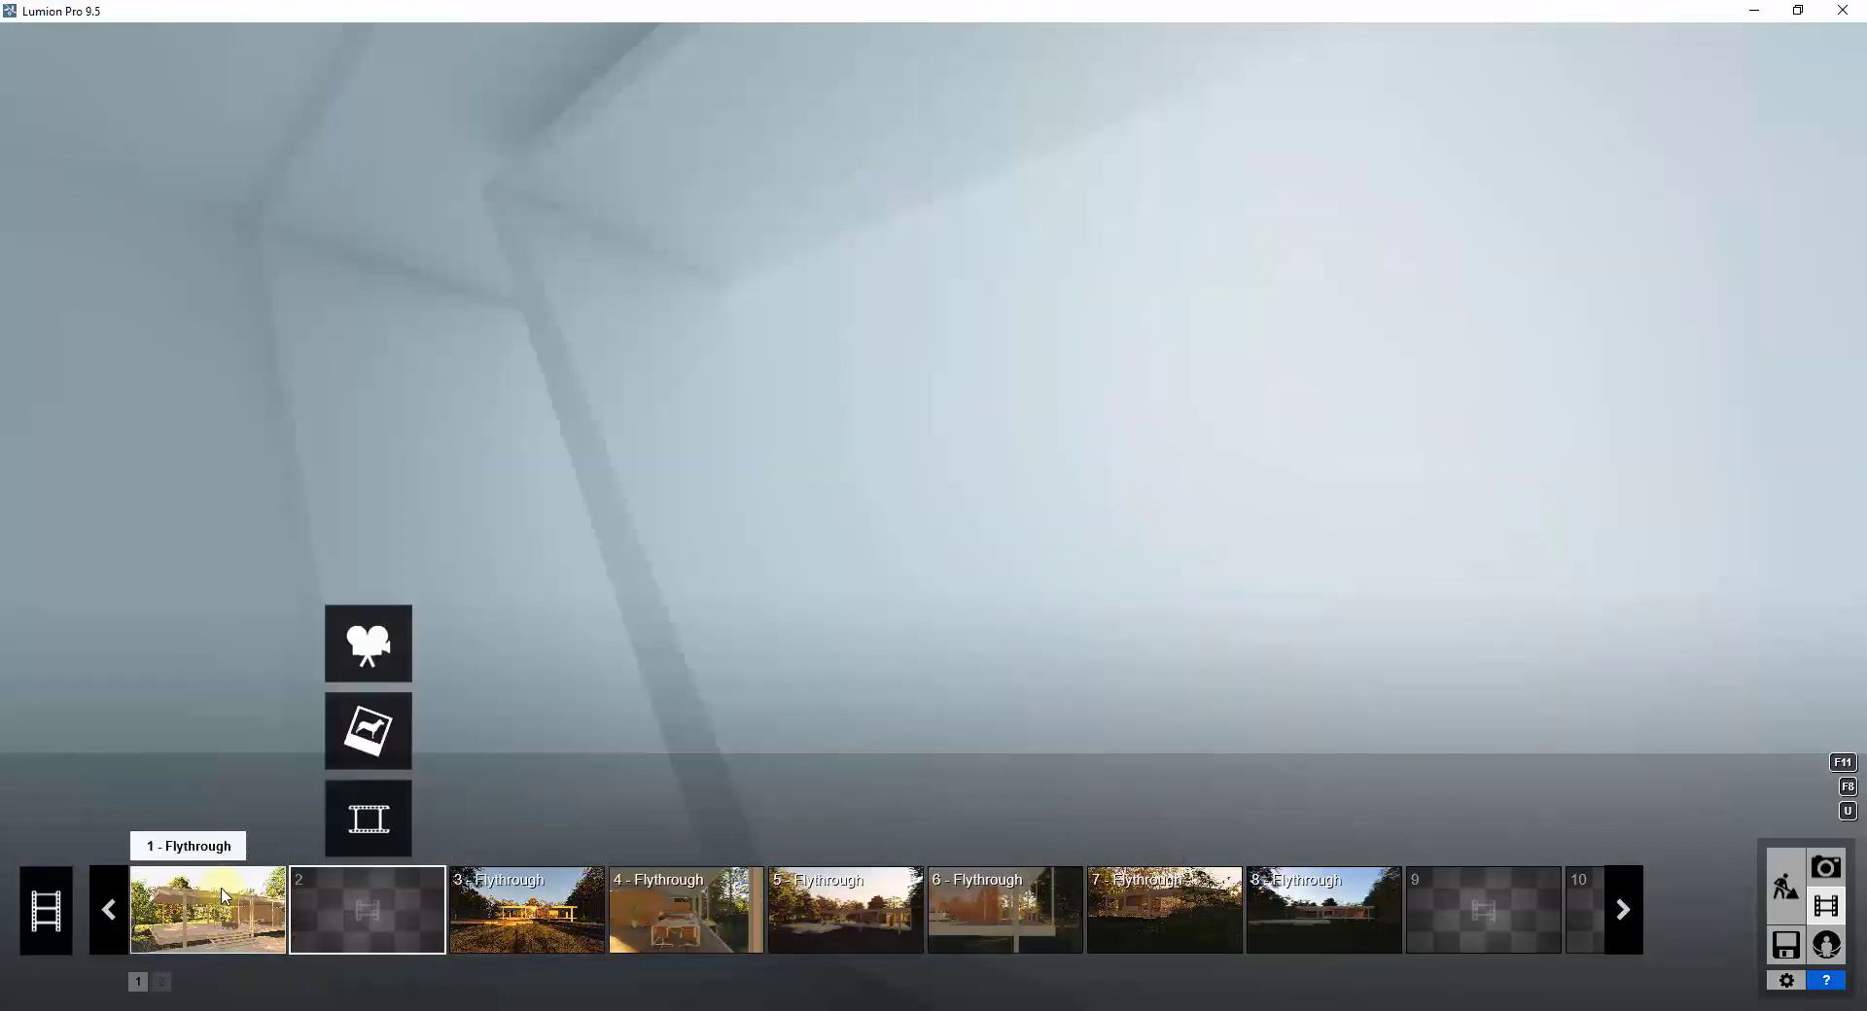
left_click(216, 906)
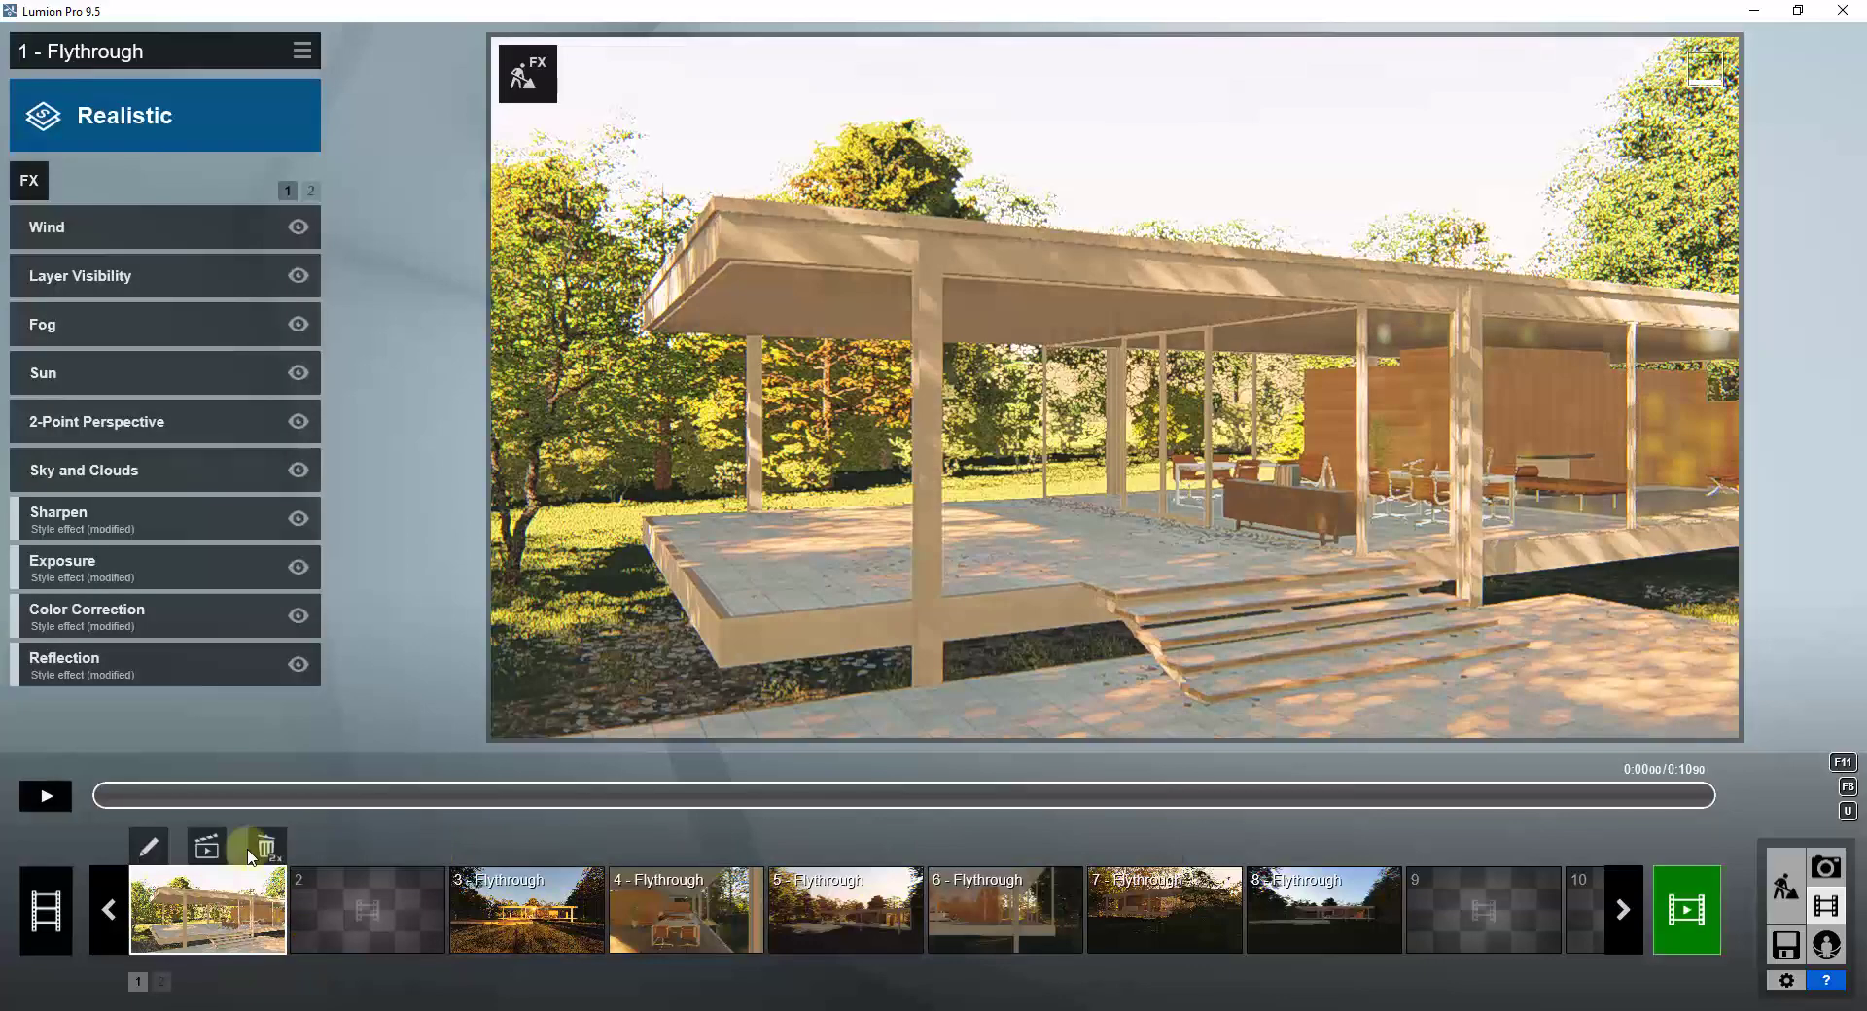
left_click(683, 908)
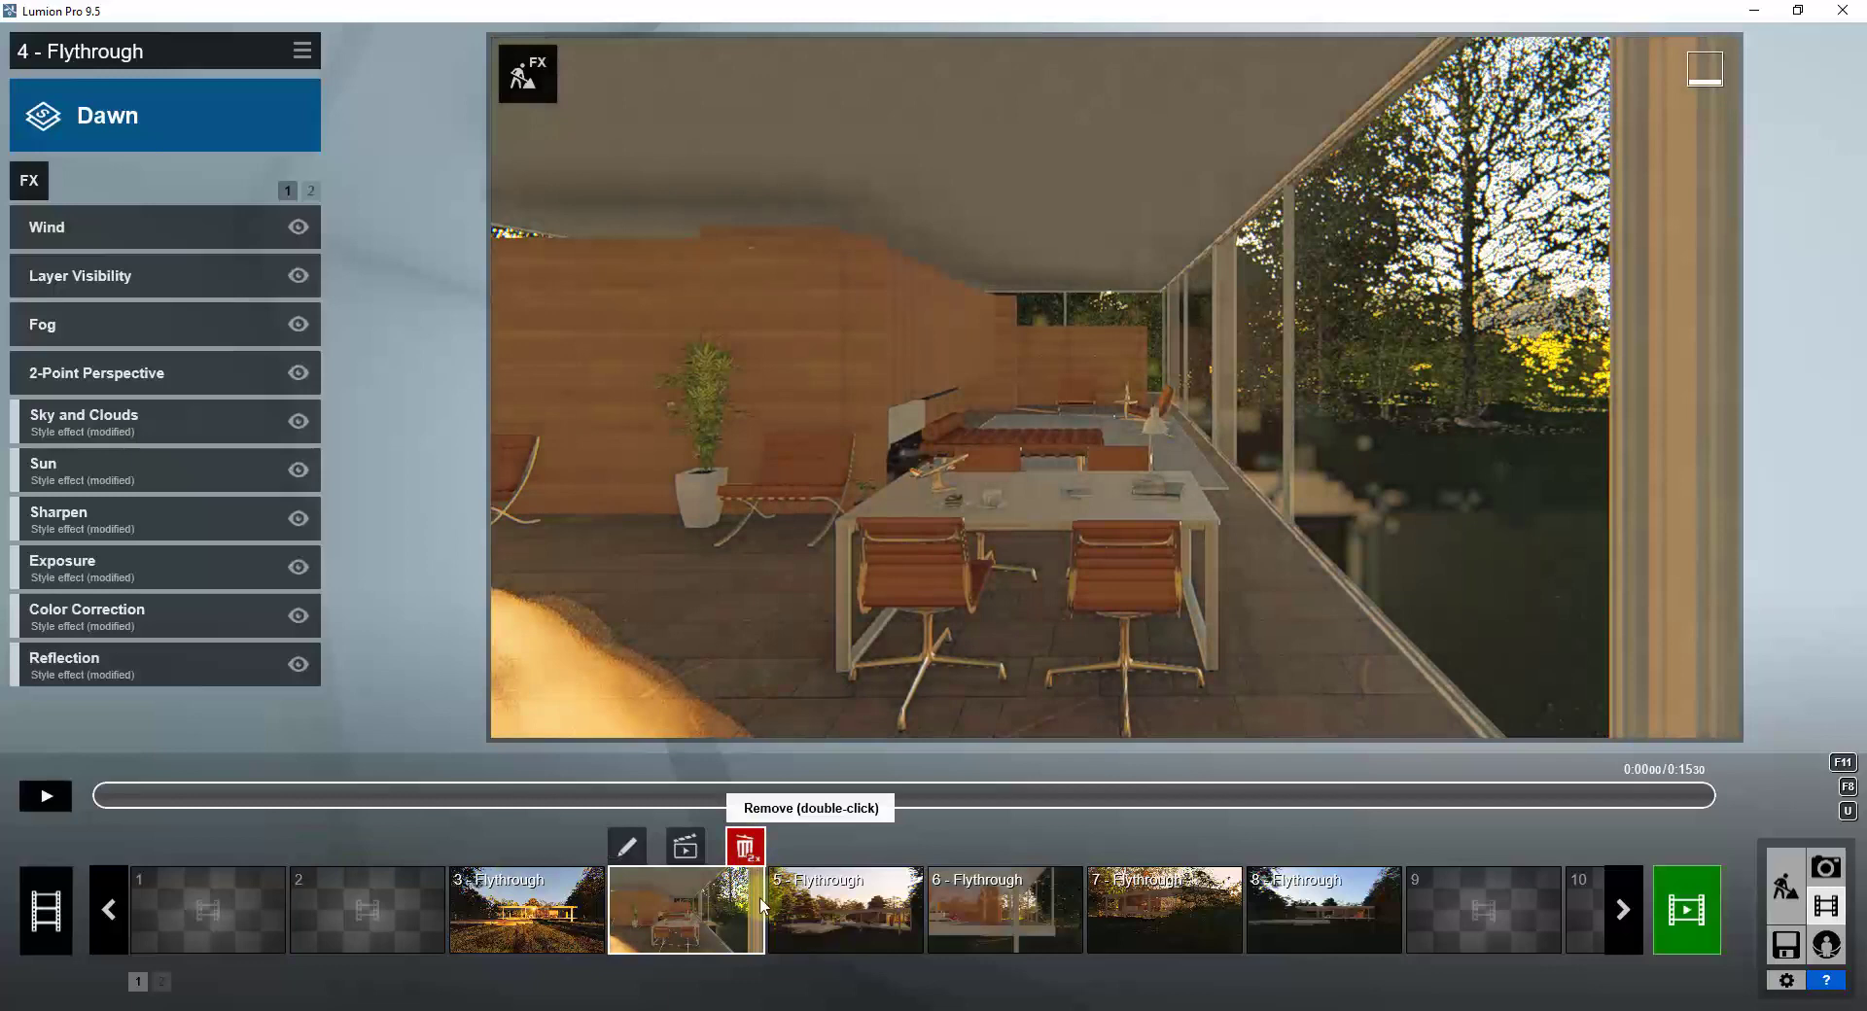
double_click(744, 846)
left_click(866, 907)
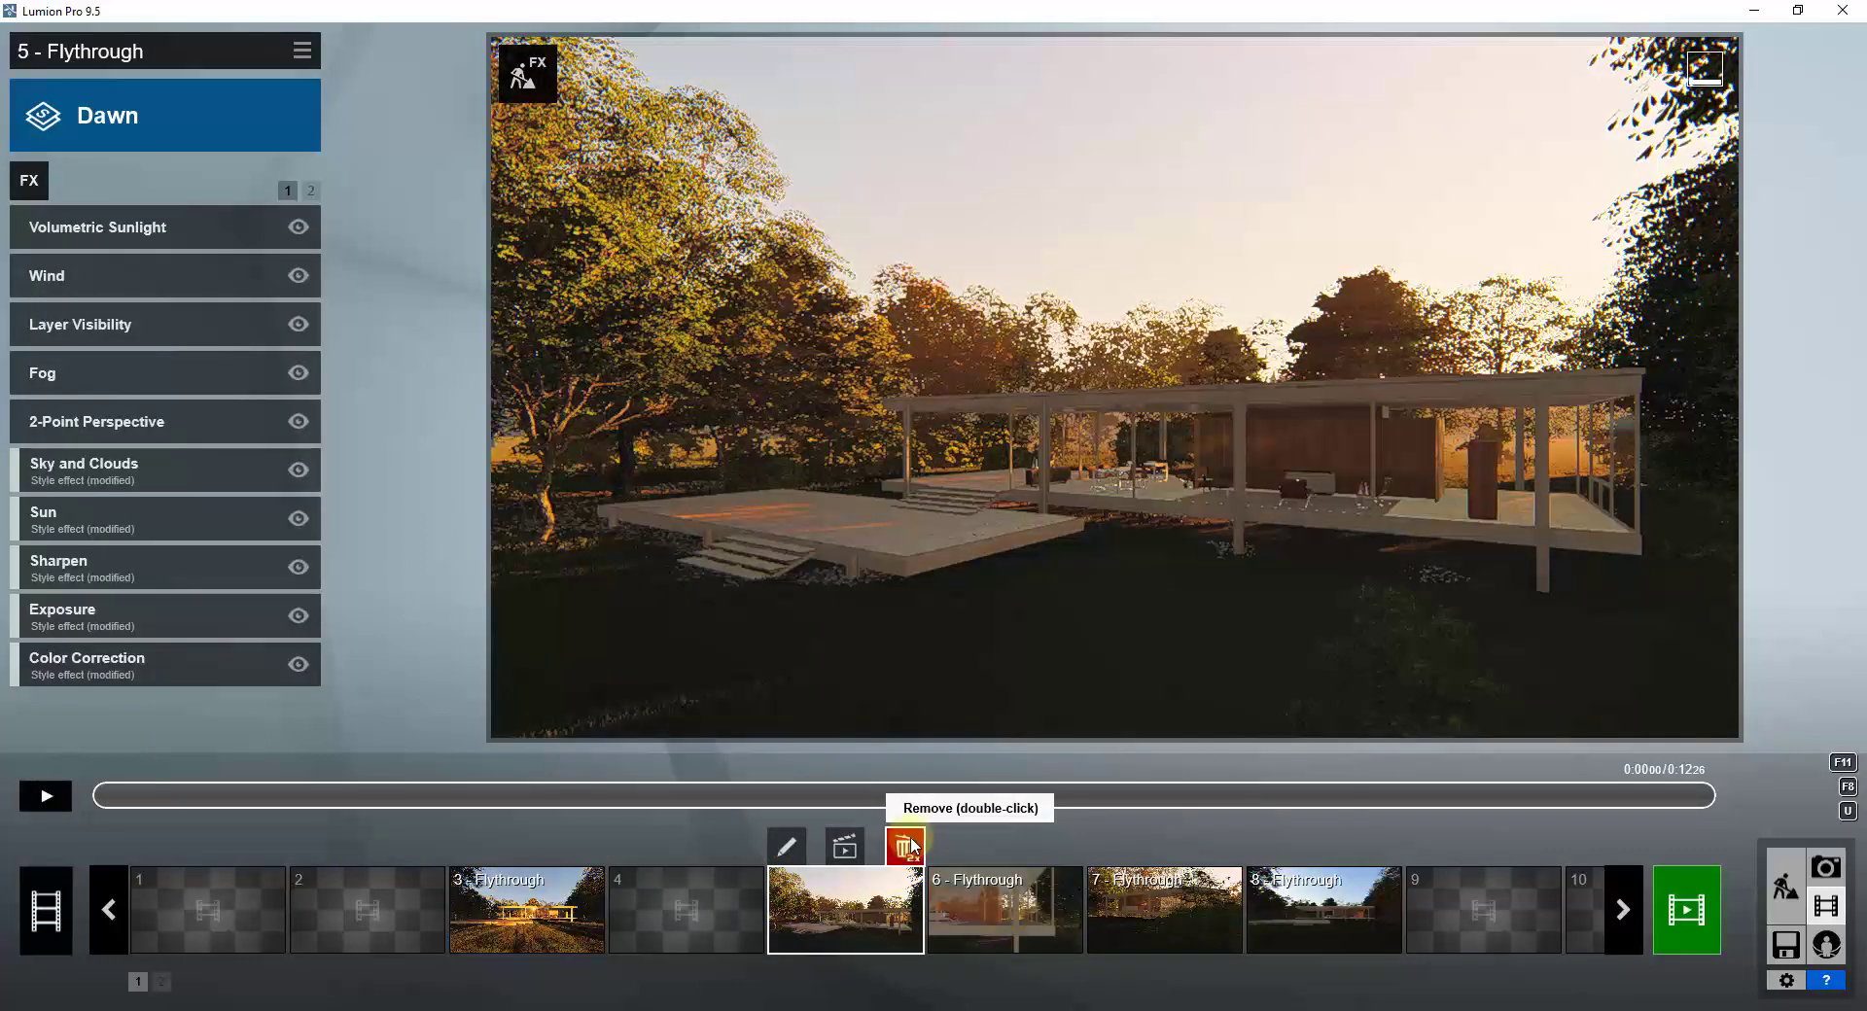
double_click(911, 846)
left_click(1001, 904)
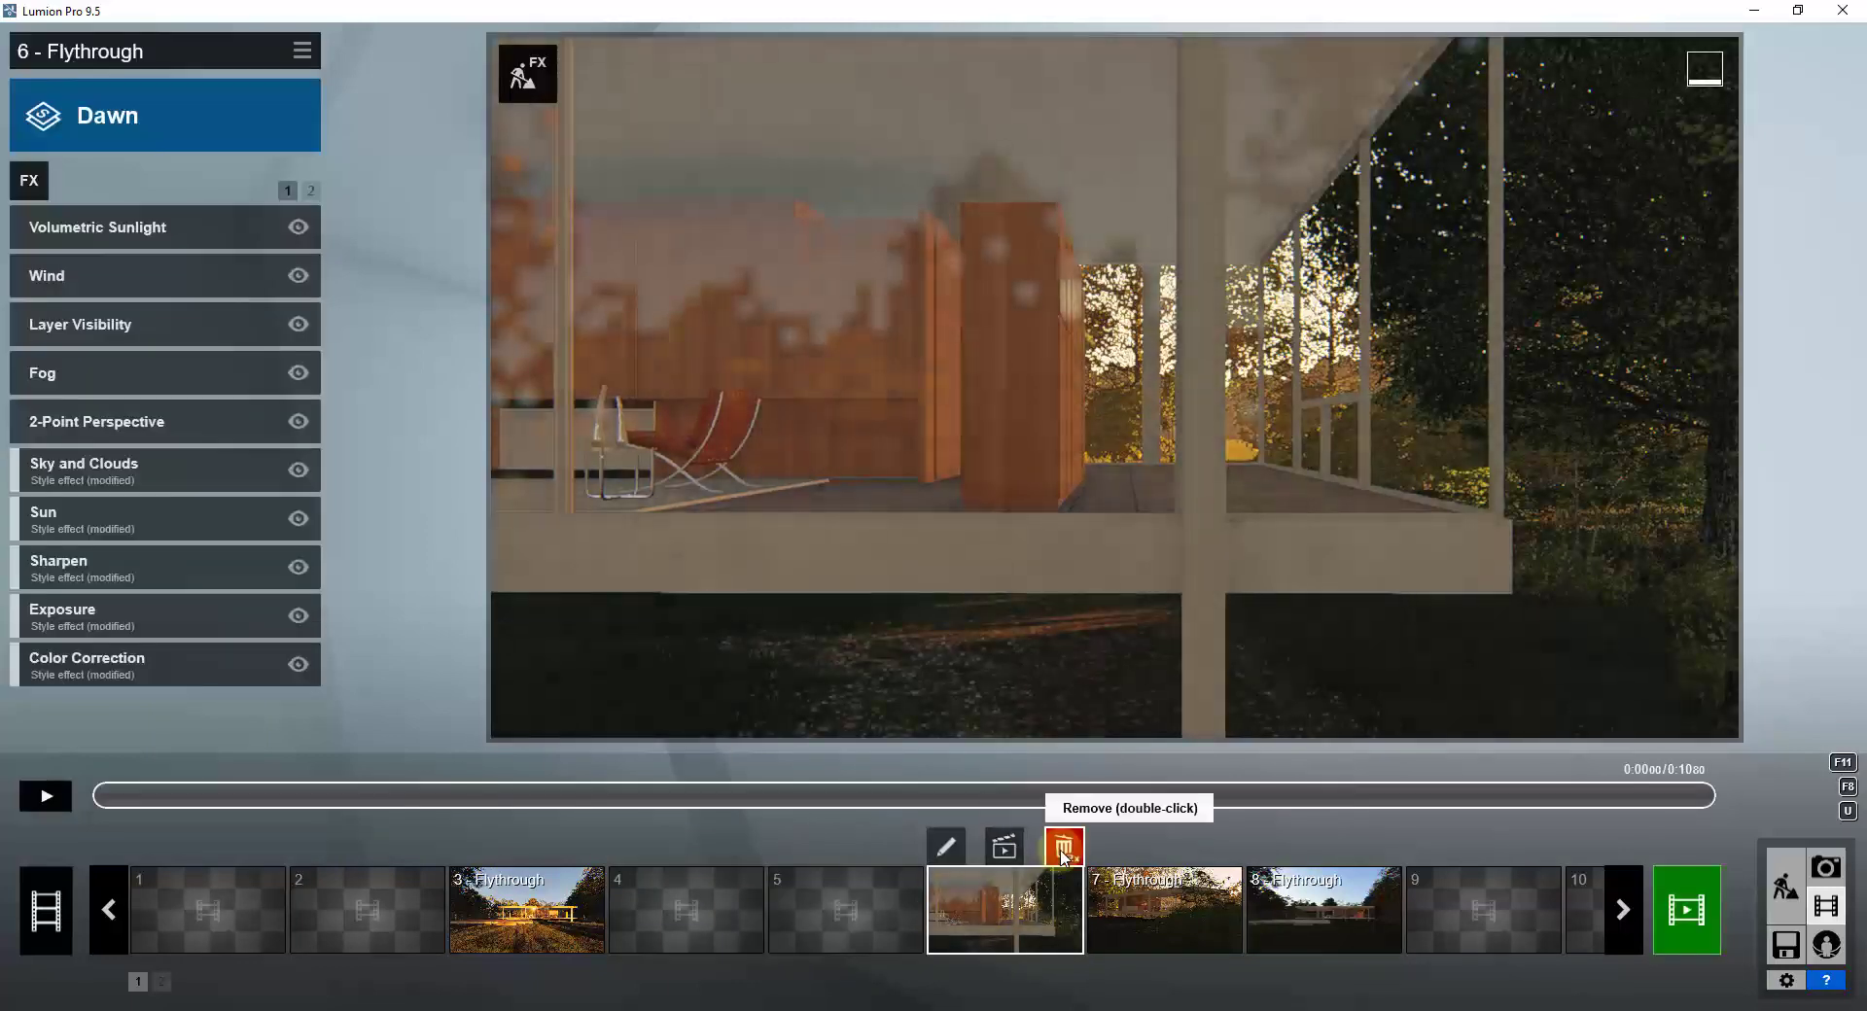
double_click(1064, 849)
left_click(1322, 904)
double_click(1378, 846)
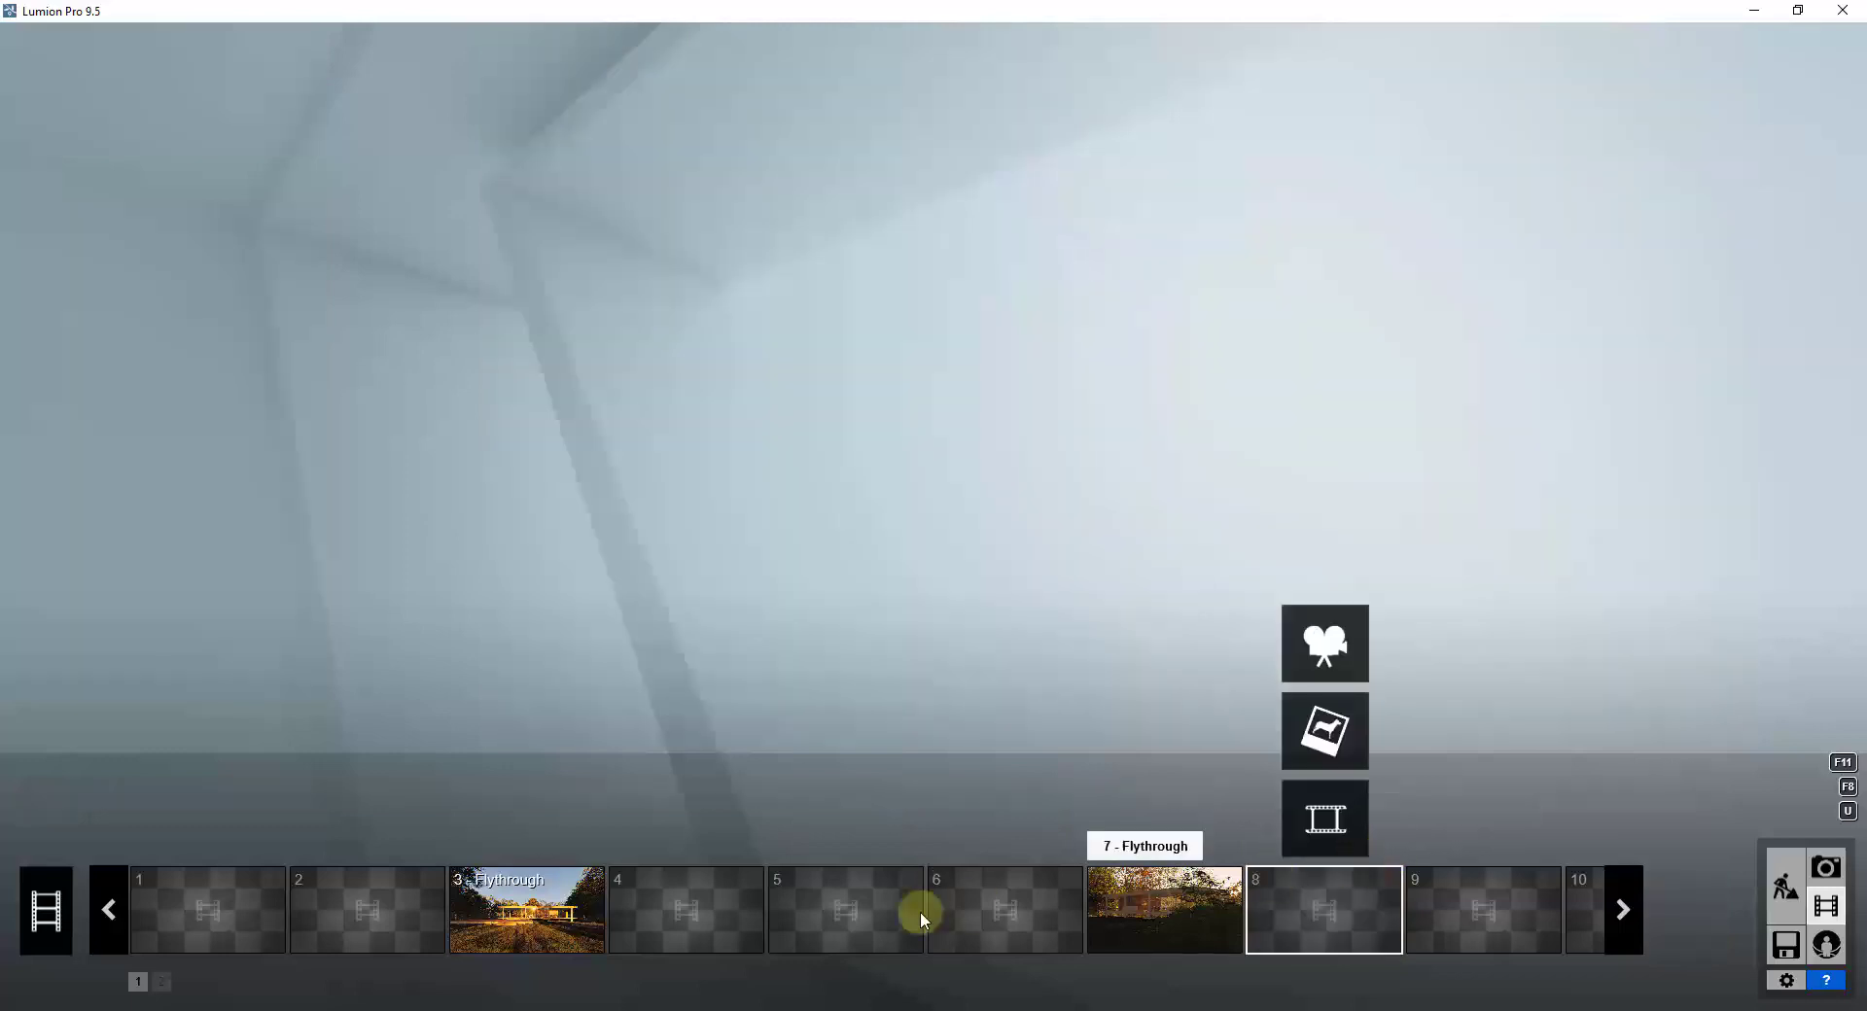
- Move clip 3 into the first slot and clip 7 into the second, preview clip 3, and open clip 7's style choices
left_click(574, 914)
left_click_drag(515, 914, 194, 912)
left_click_drag(1163, 912, 369, 912)
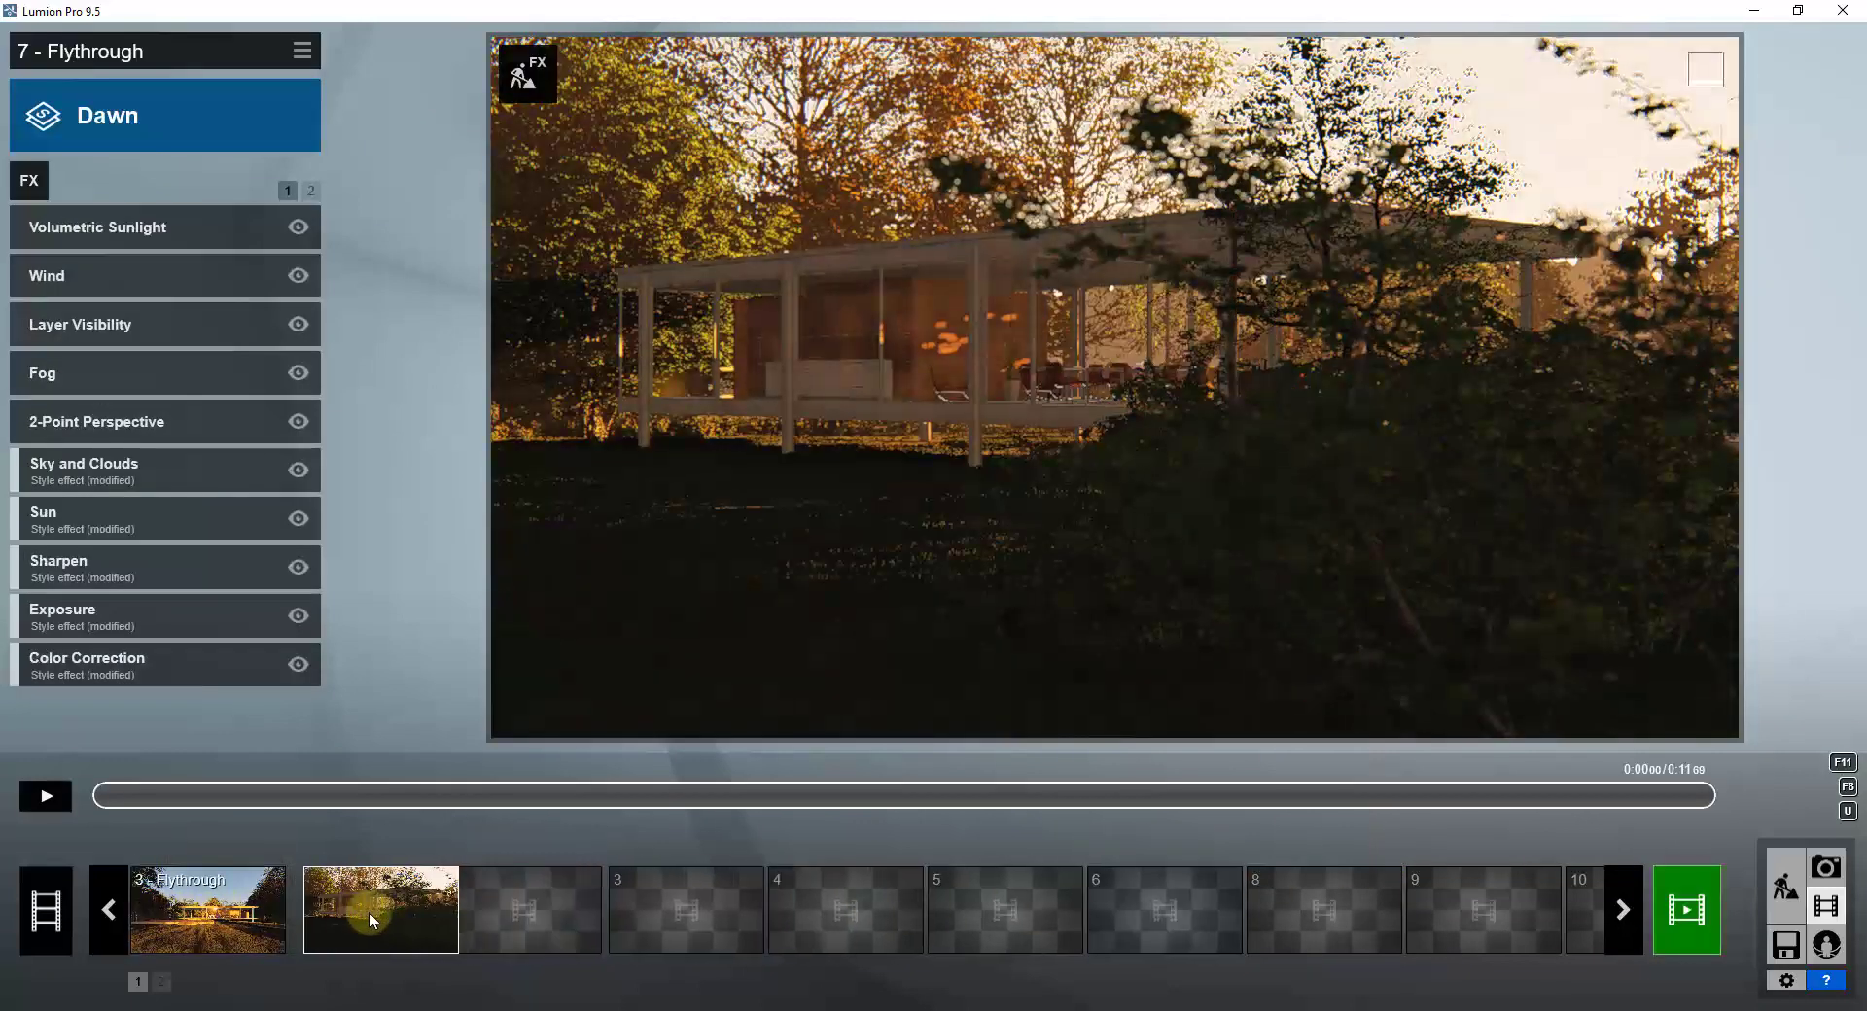
left_click(233, 914)
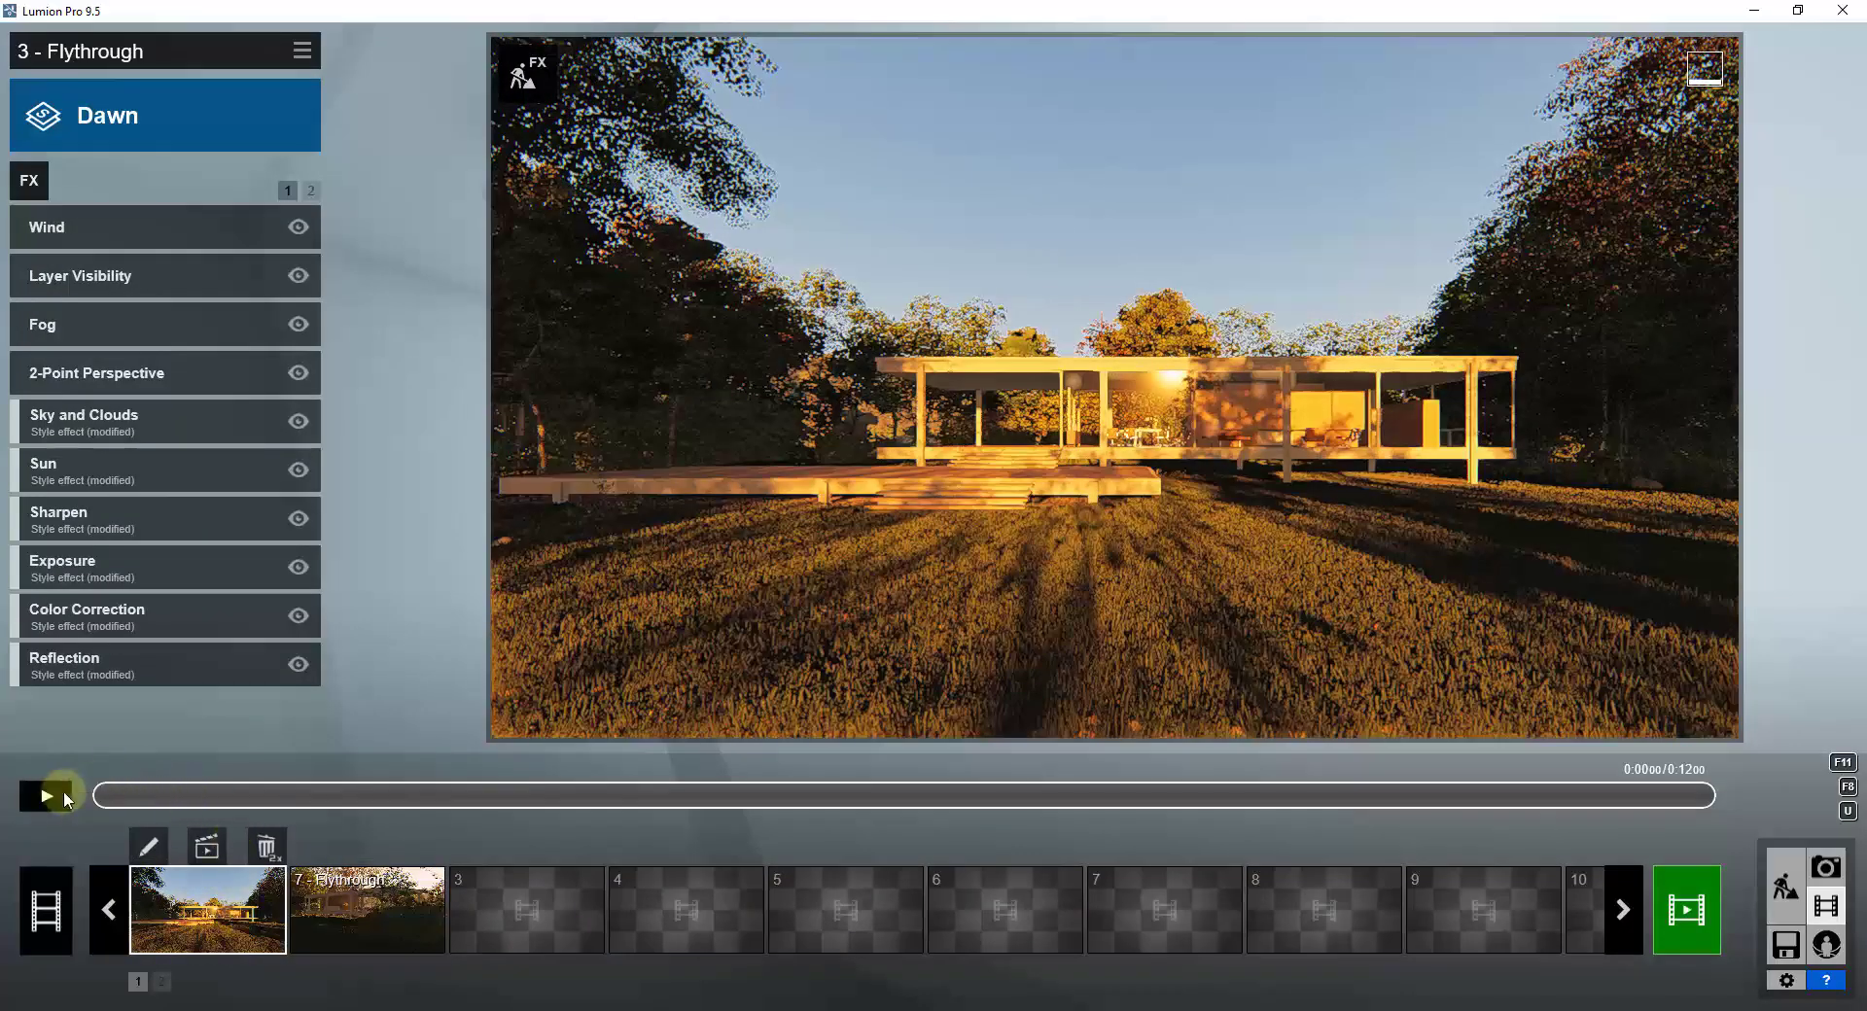
left_click(32, 797)
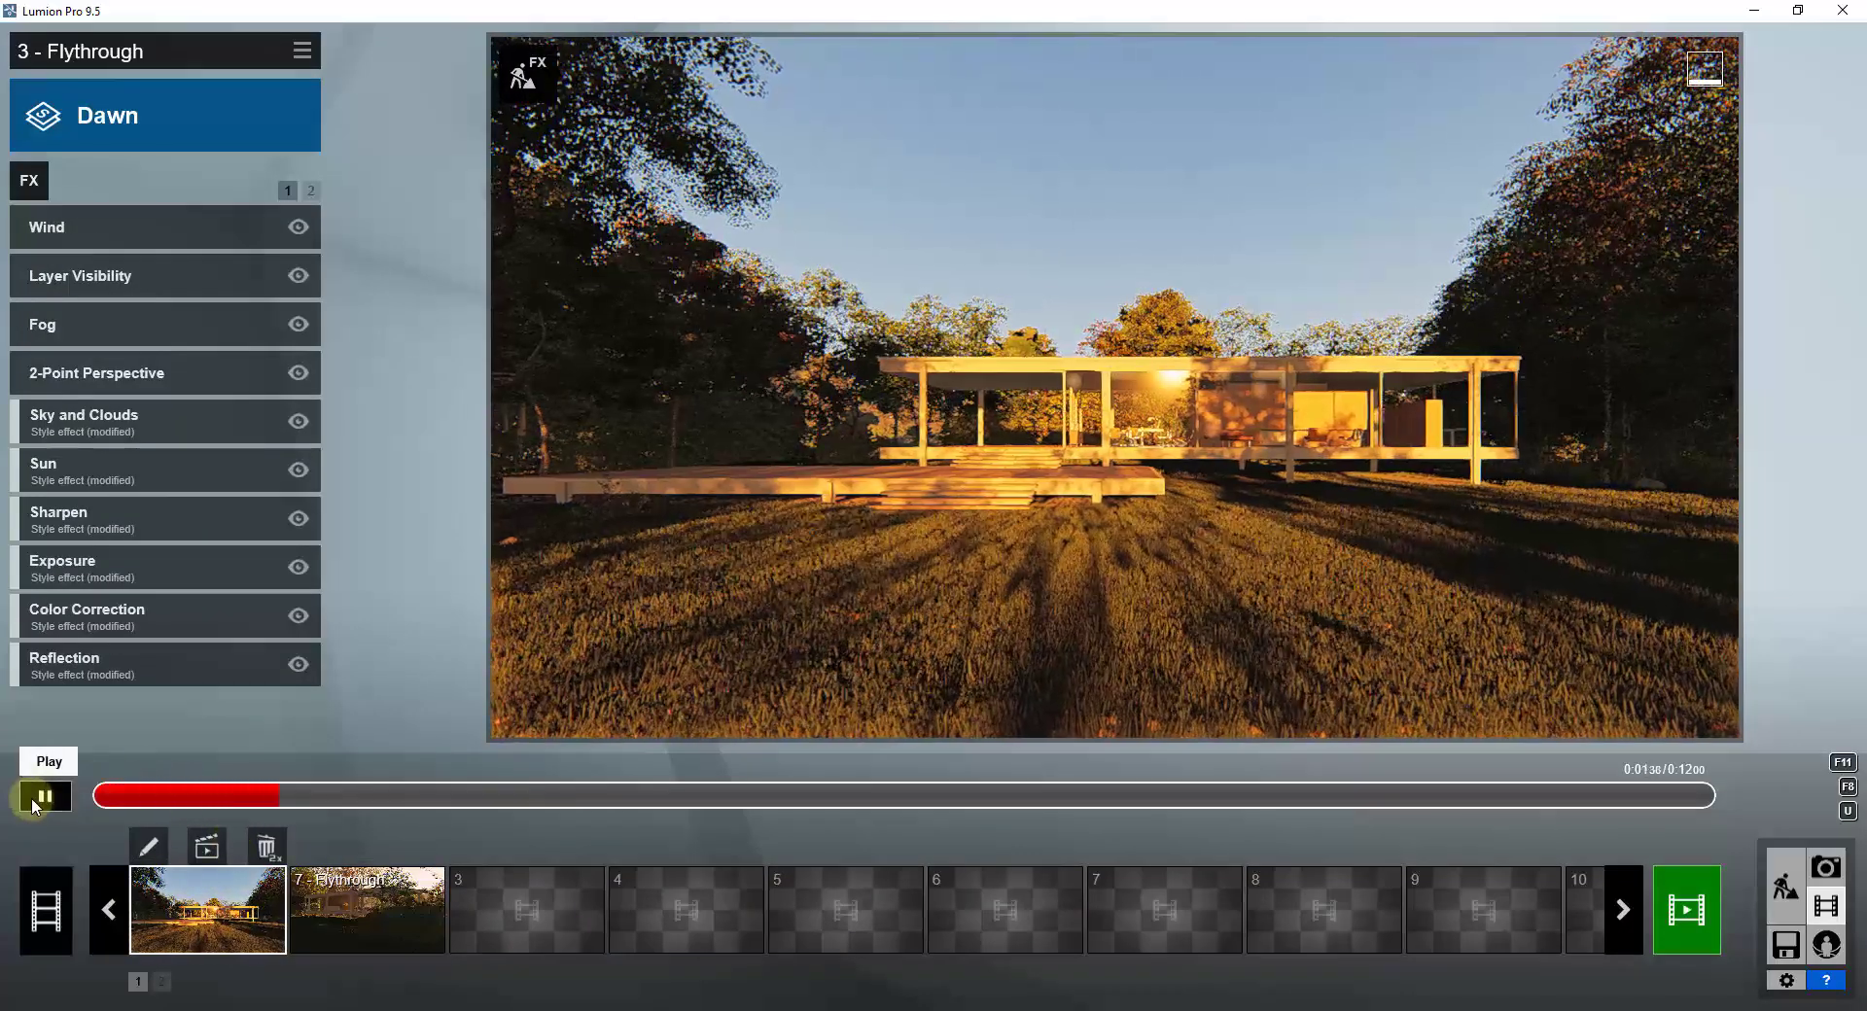
left_click(365, 900)
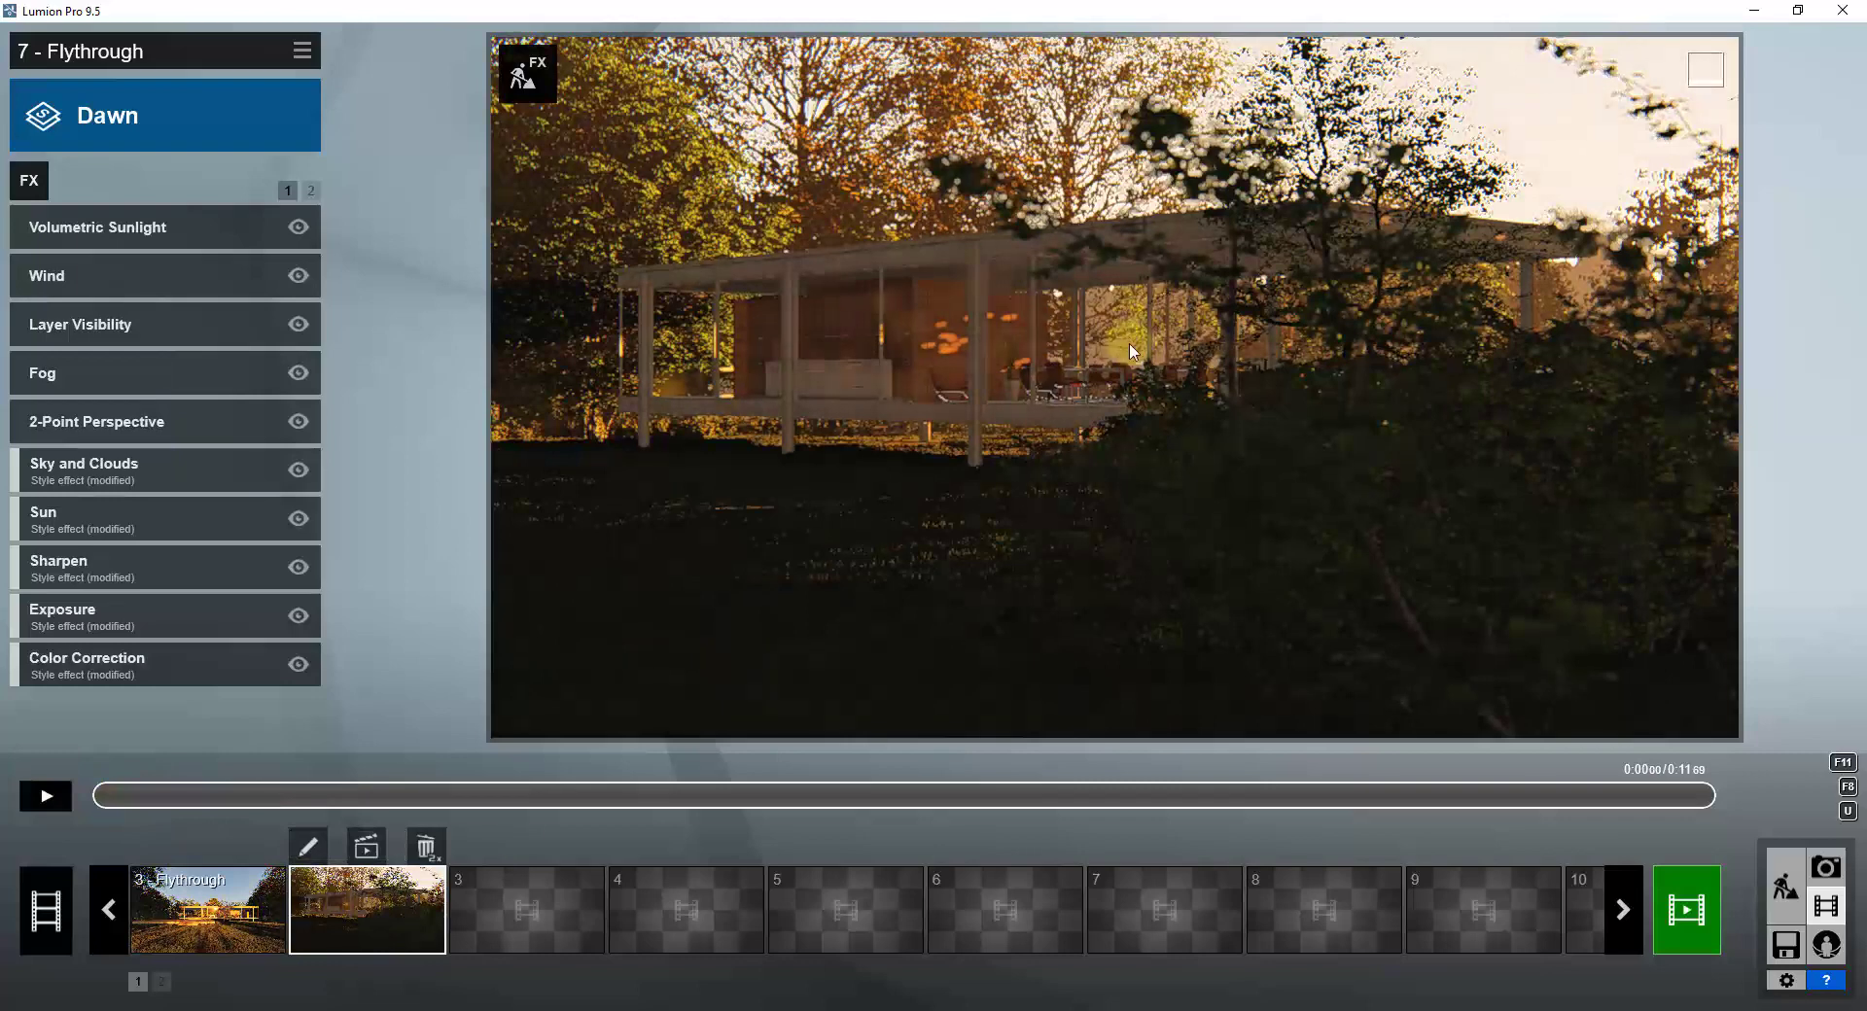
left_click(138, 114)
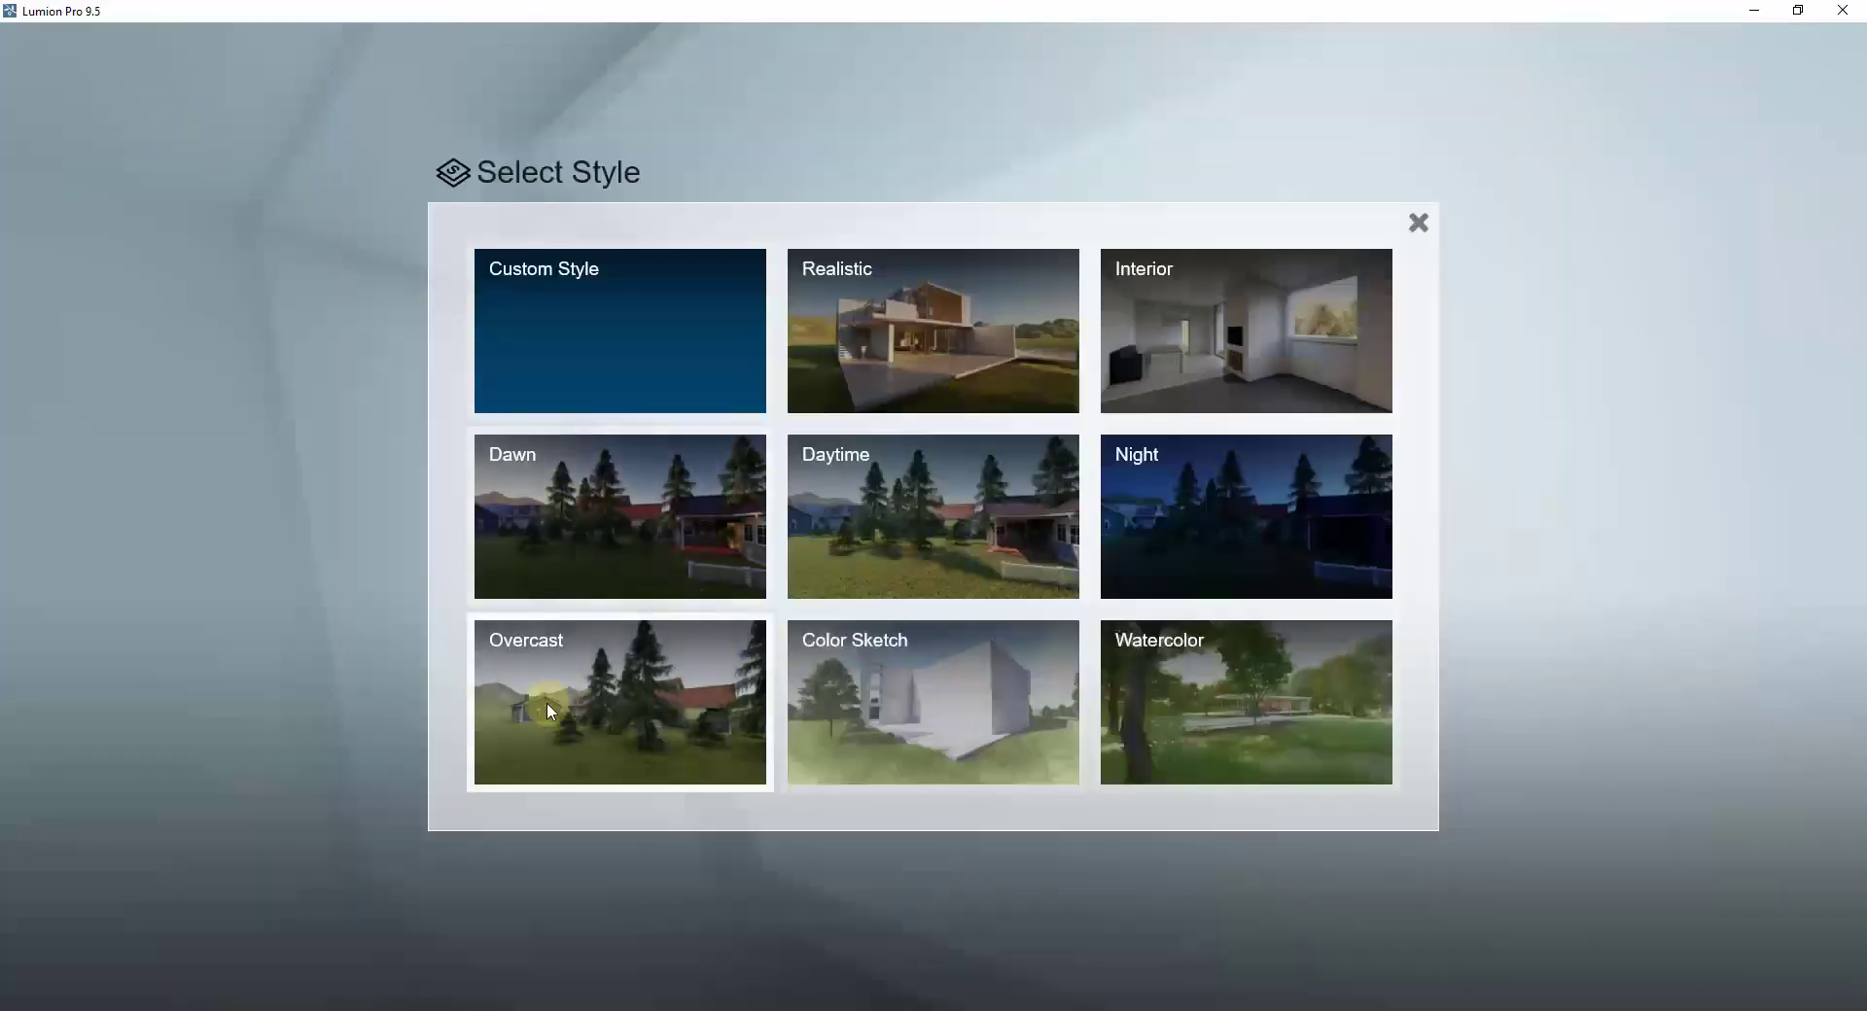
- Apply the Overcast style to clip 7 and add the Precipitation weather effect
left_click(581, 696)
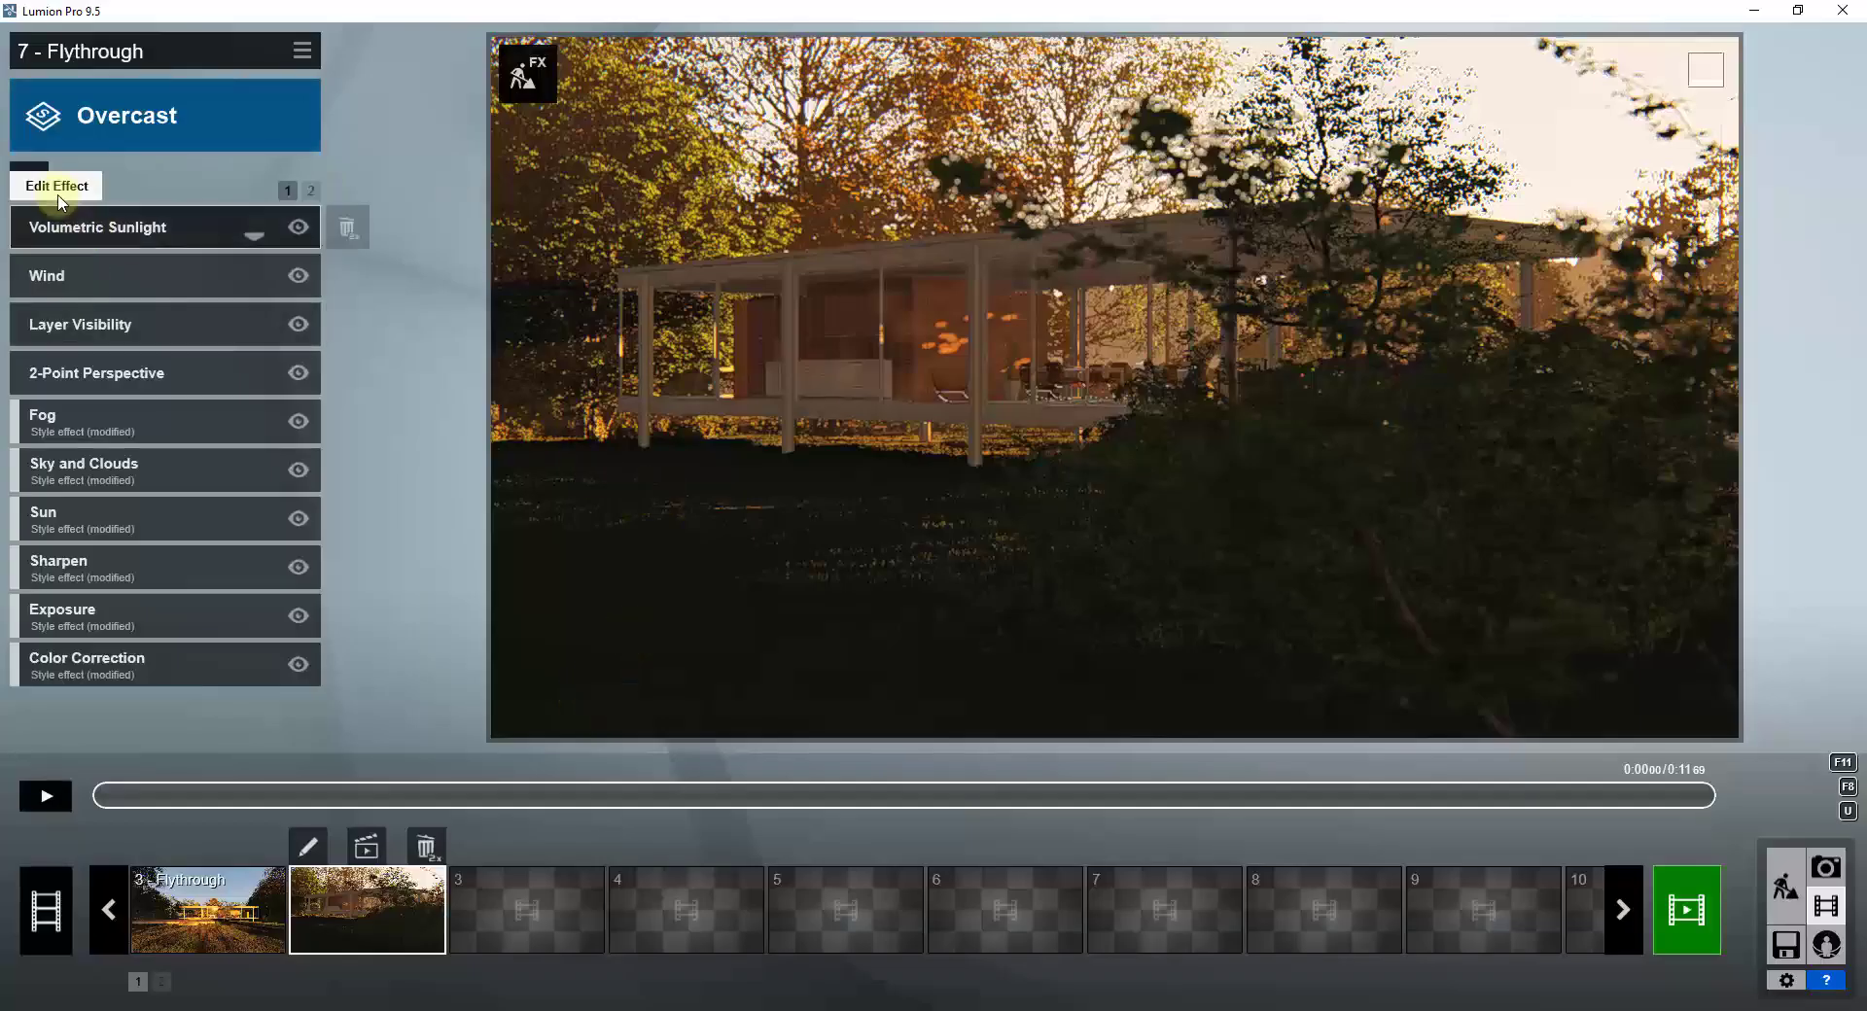
left_click(31, 189)
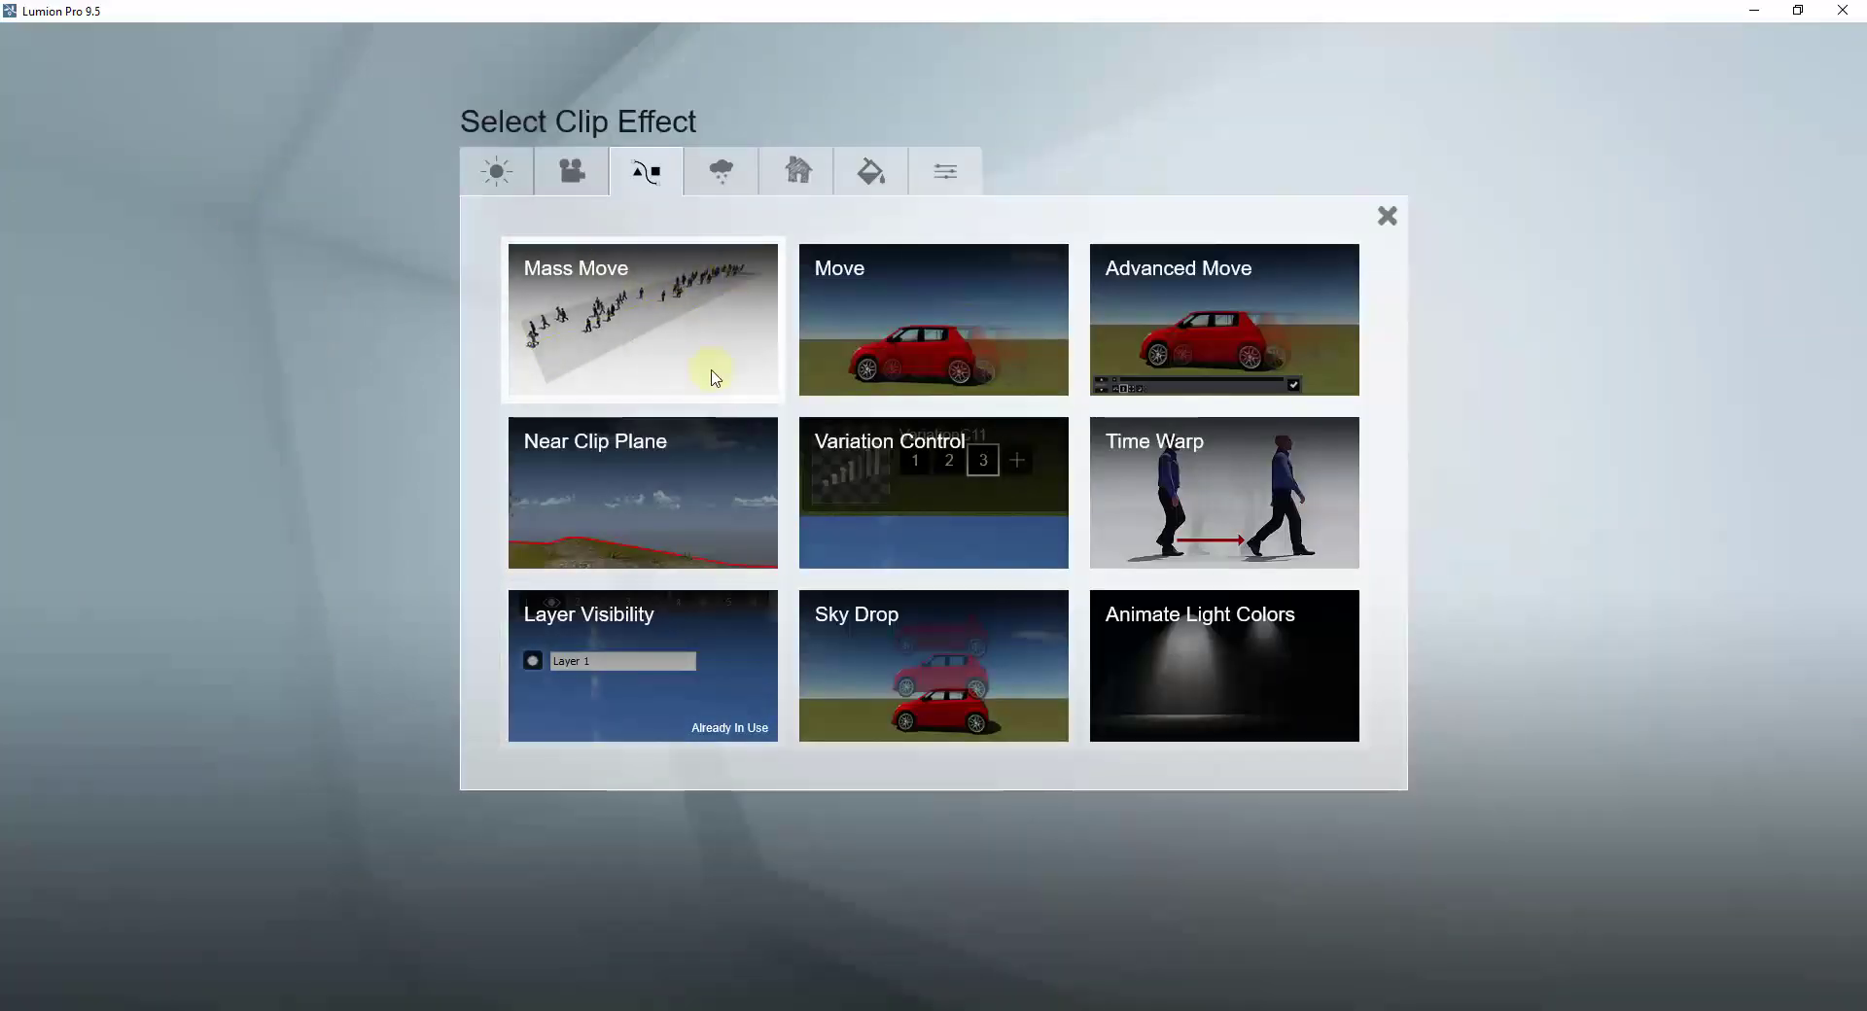
left_click(717, 183)
left_click(685, 469)
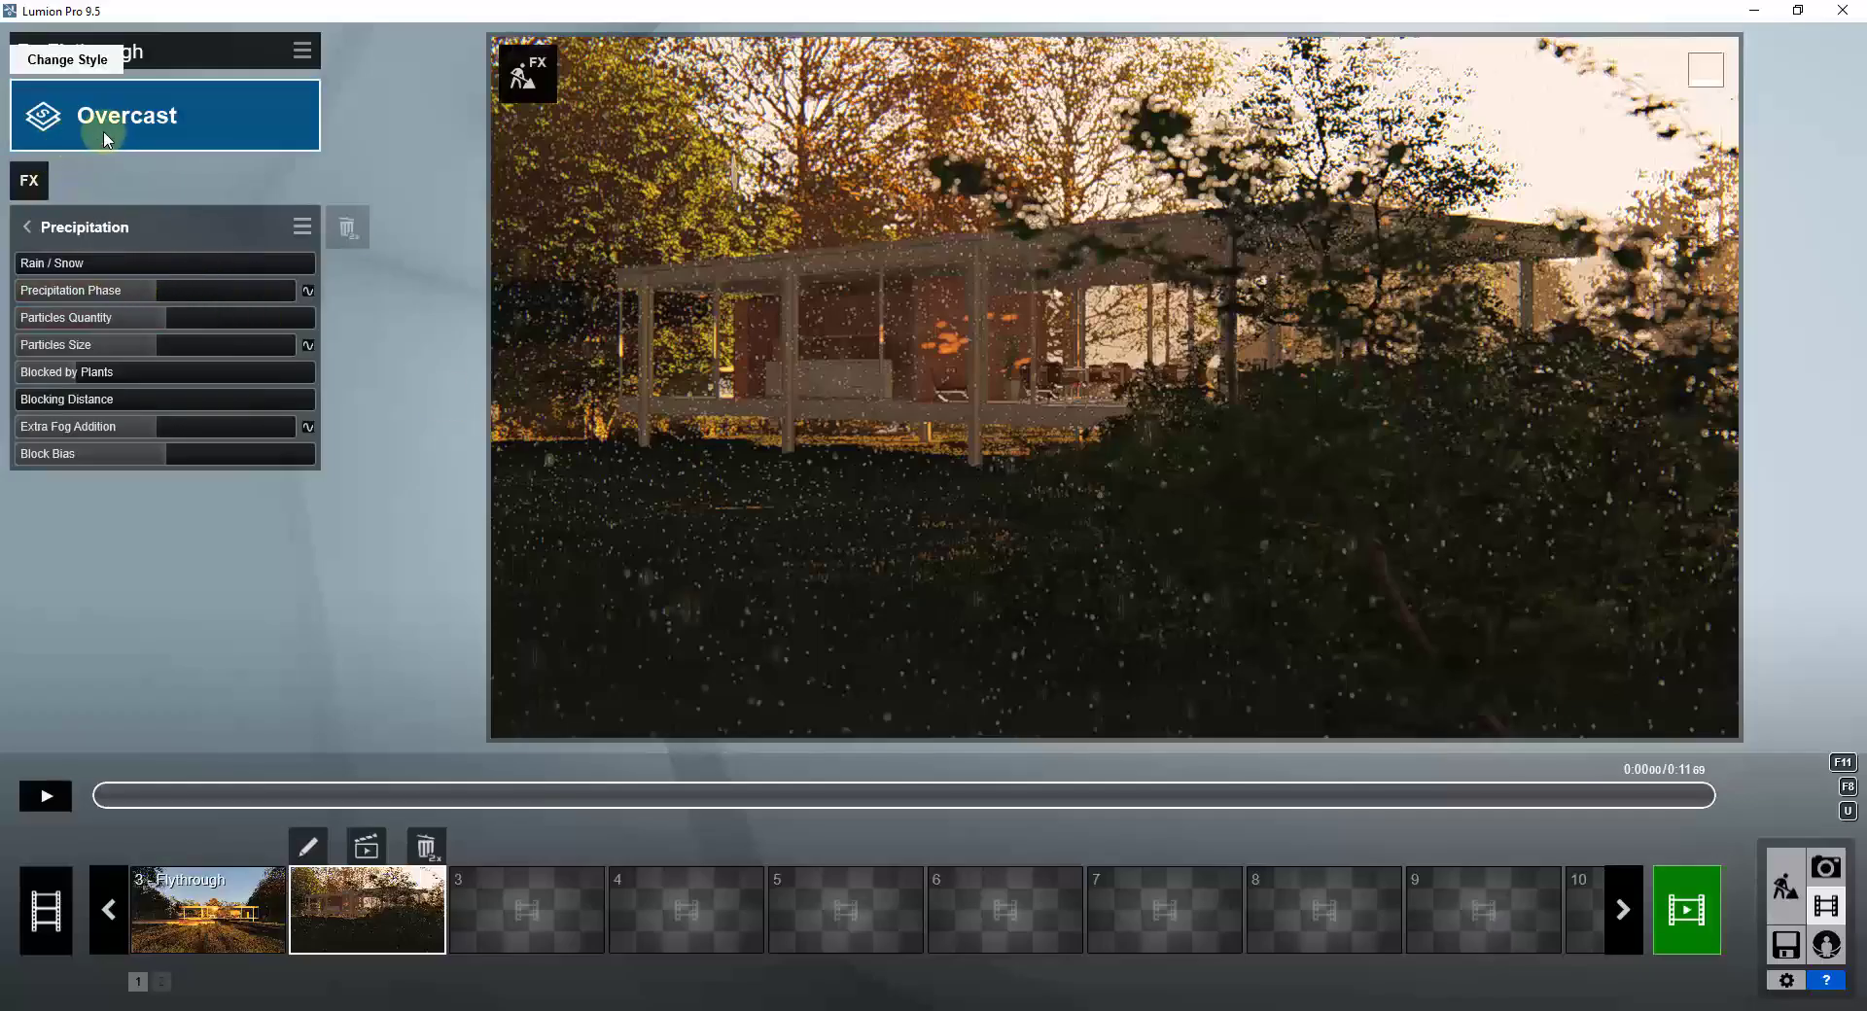
- Add a Real Skies effect to clip 7 using the third Overcast sky
left_click(28, 179)
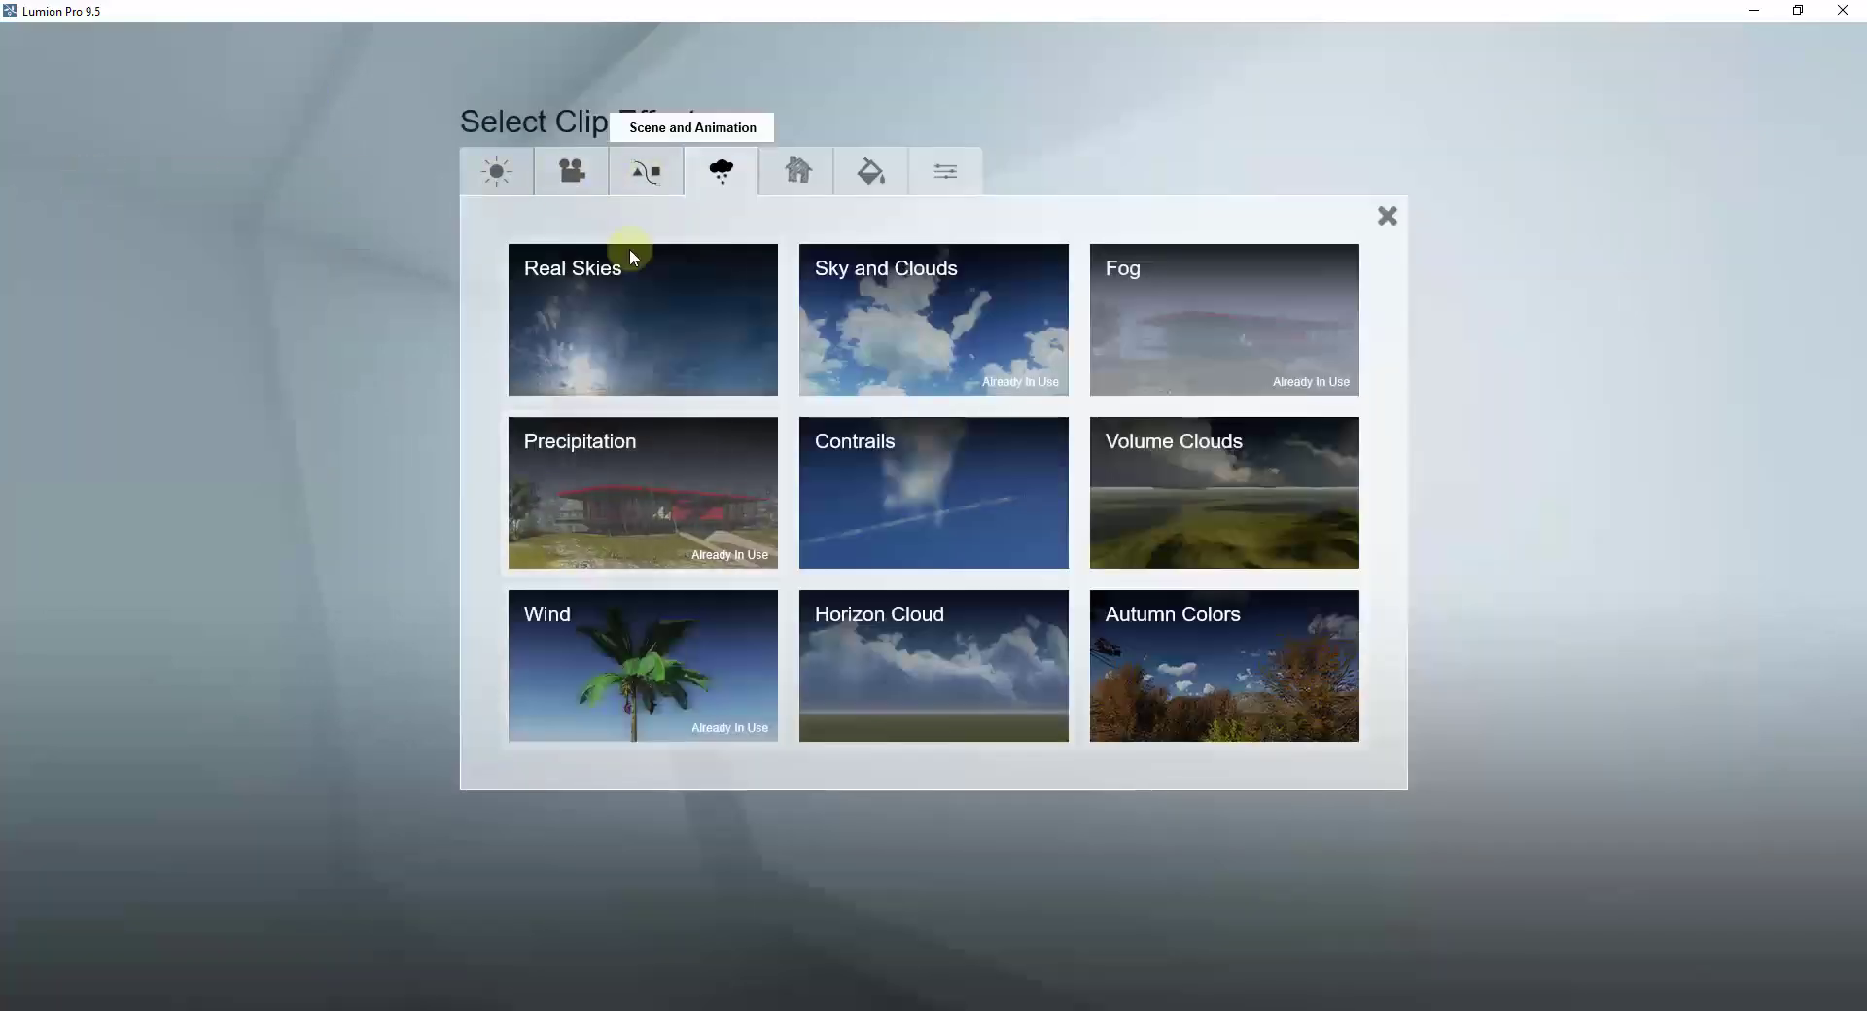
left_click(619, 303)
left_click(83, 289)
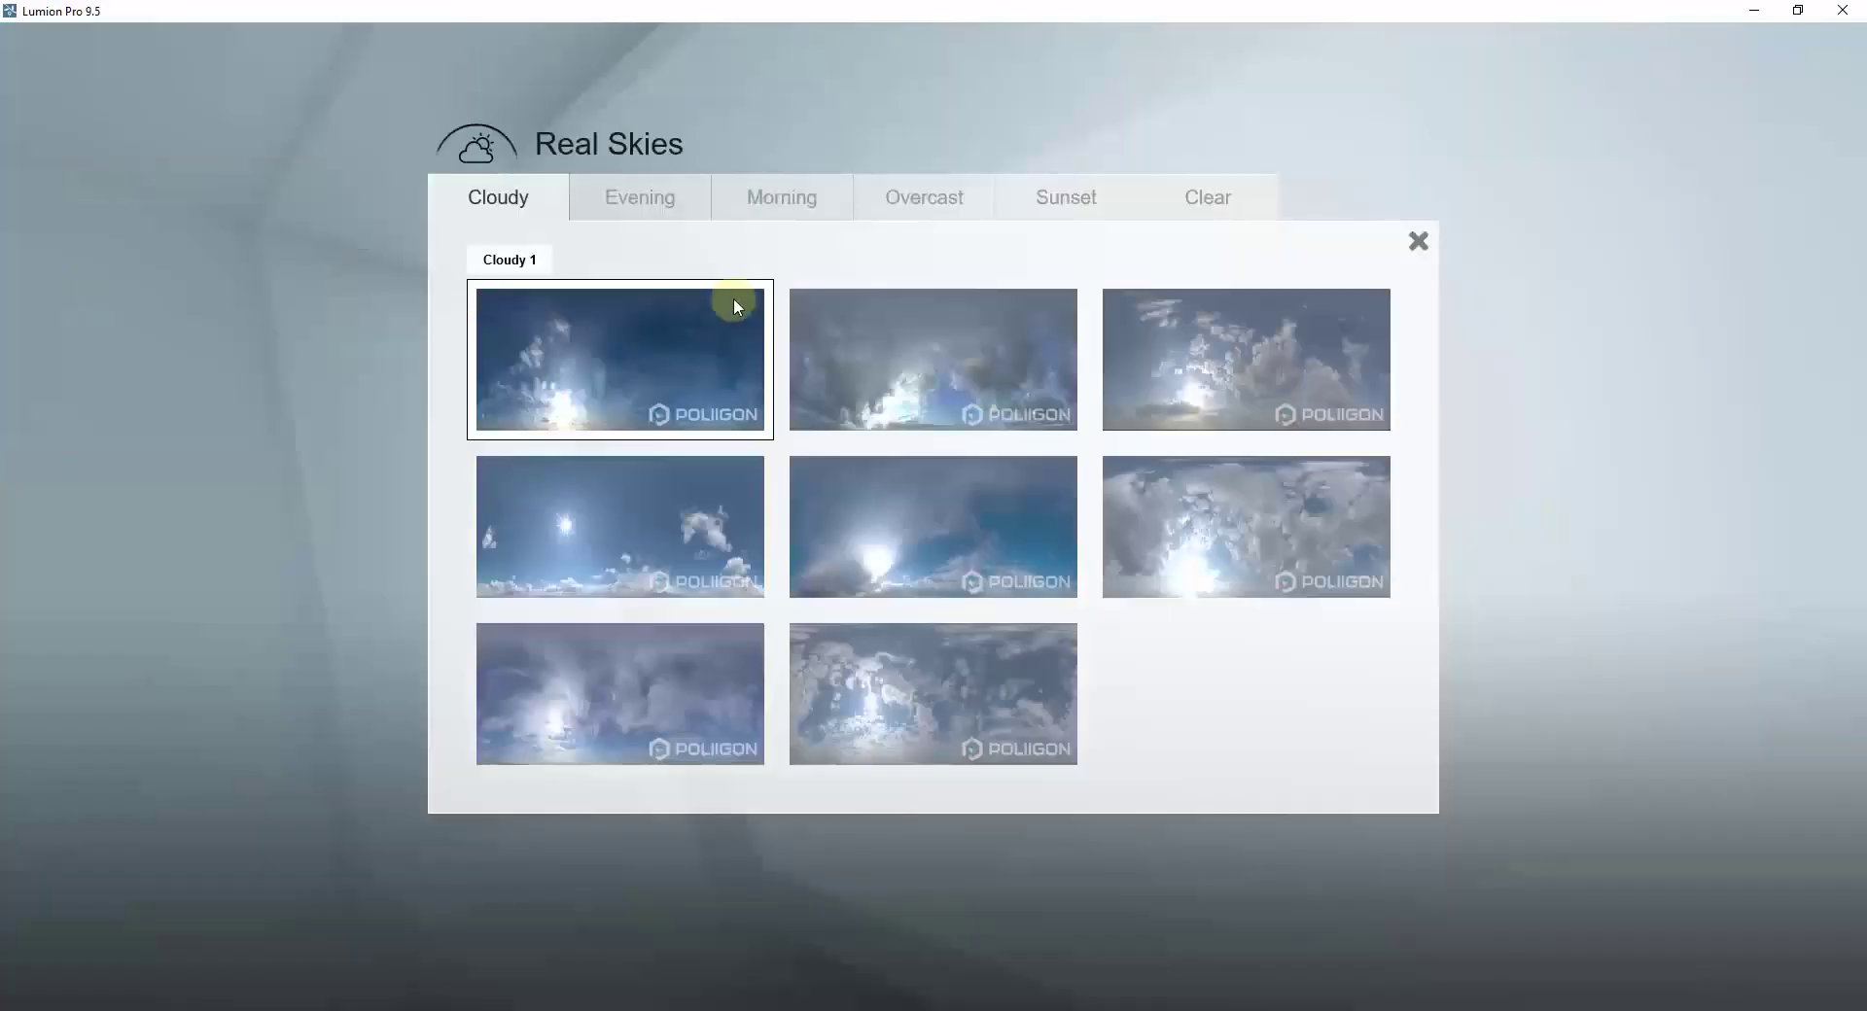
left_click(943, 199)
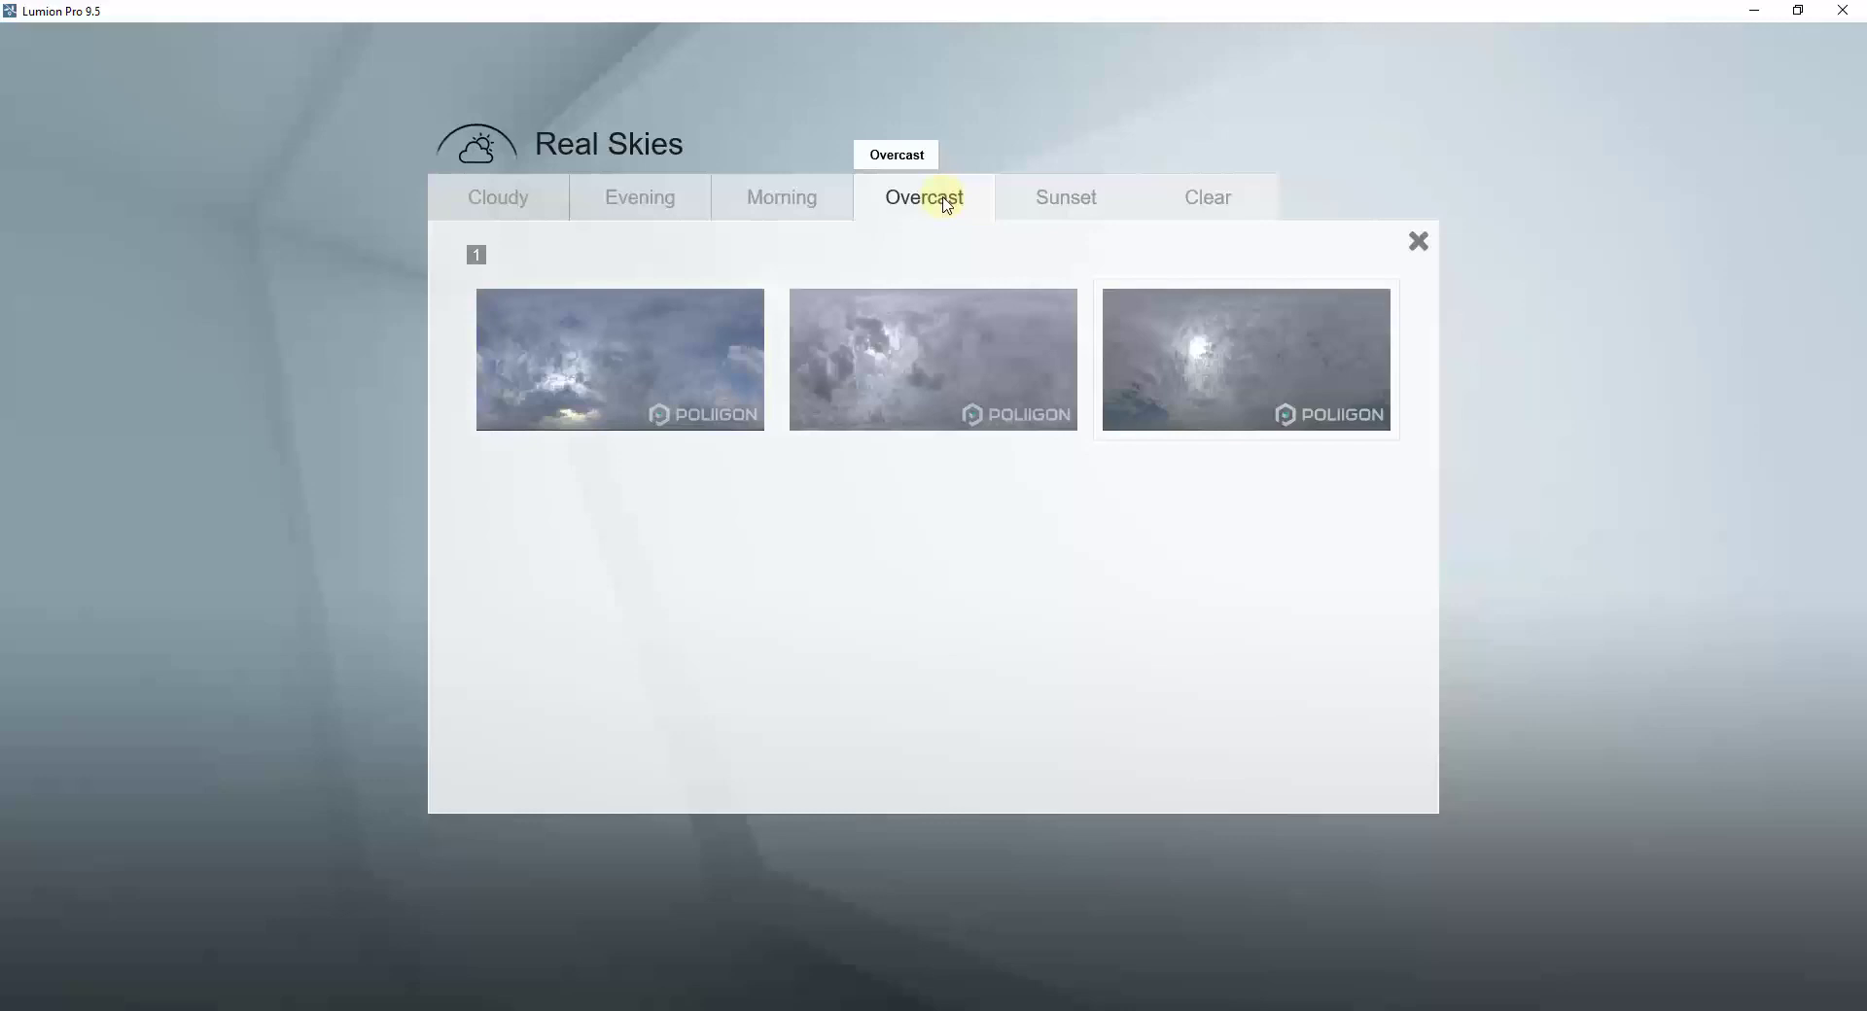
left_click(1216, 344)
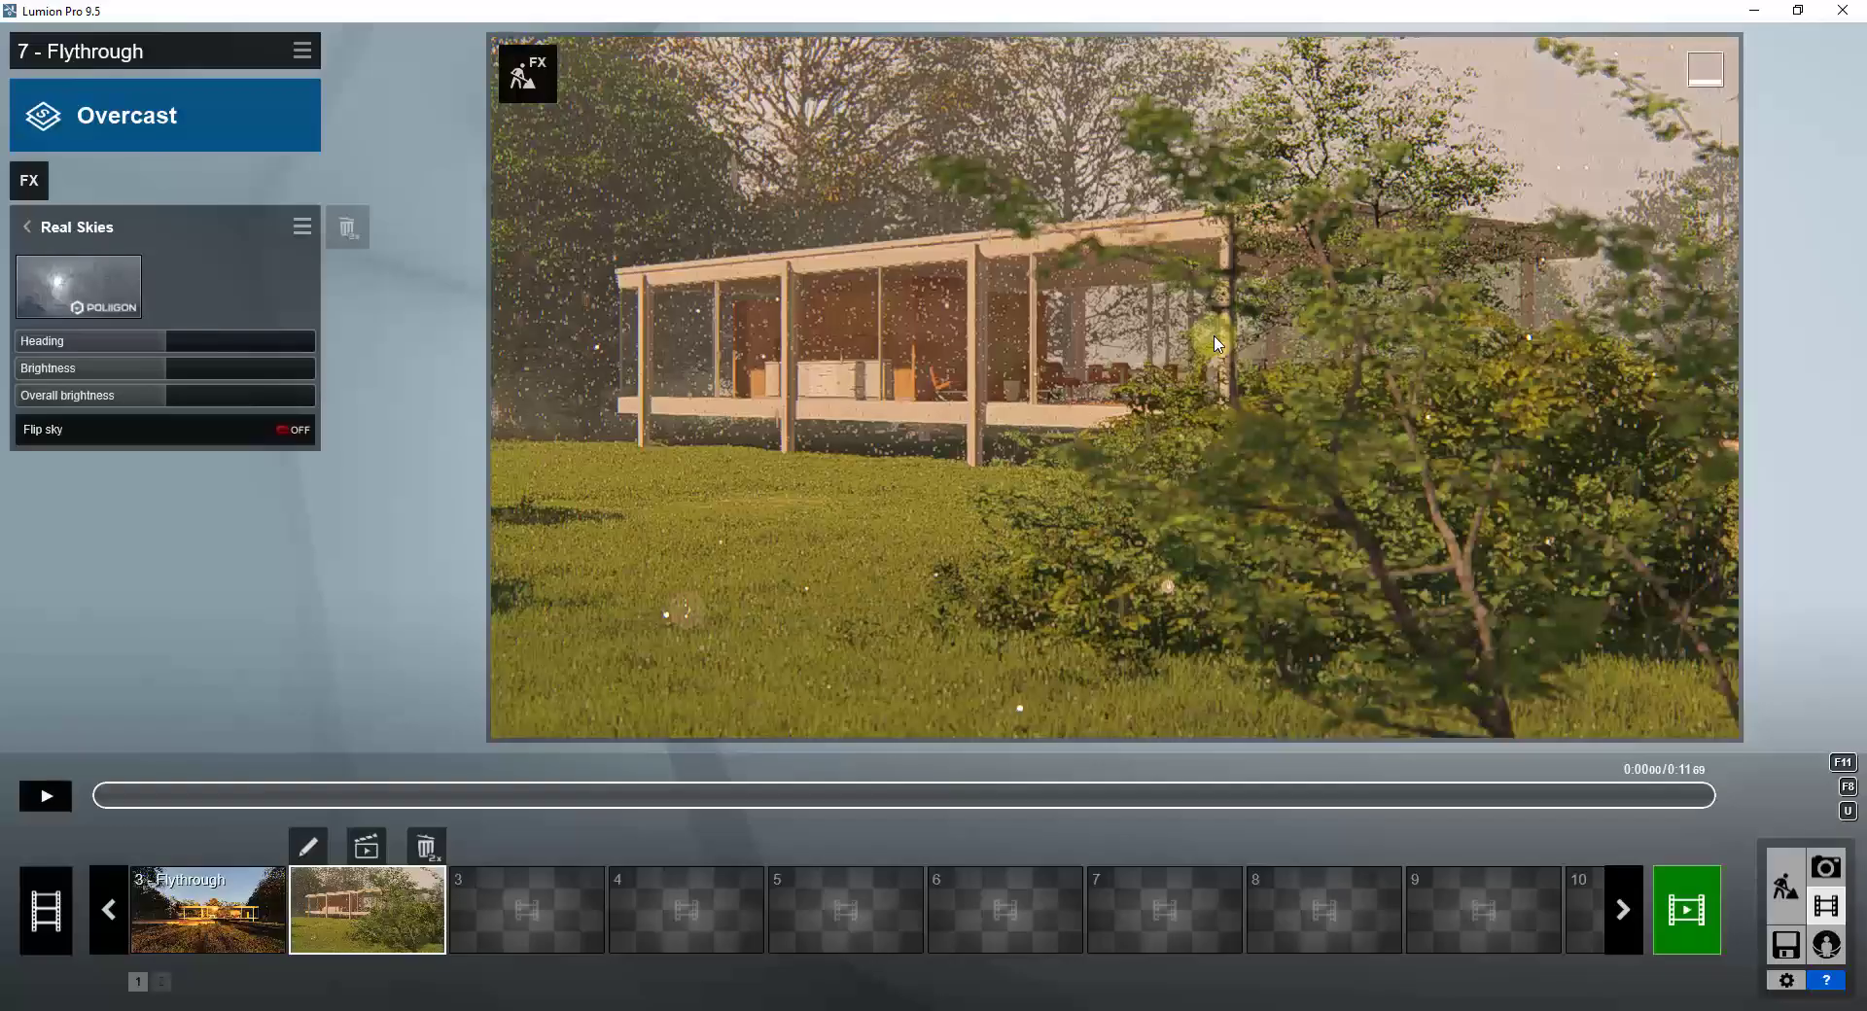
- Preview clip 7's rain and sky, then open its Precipitation settings
left_click(43, 797)
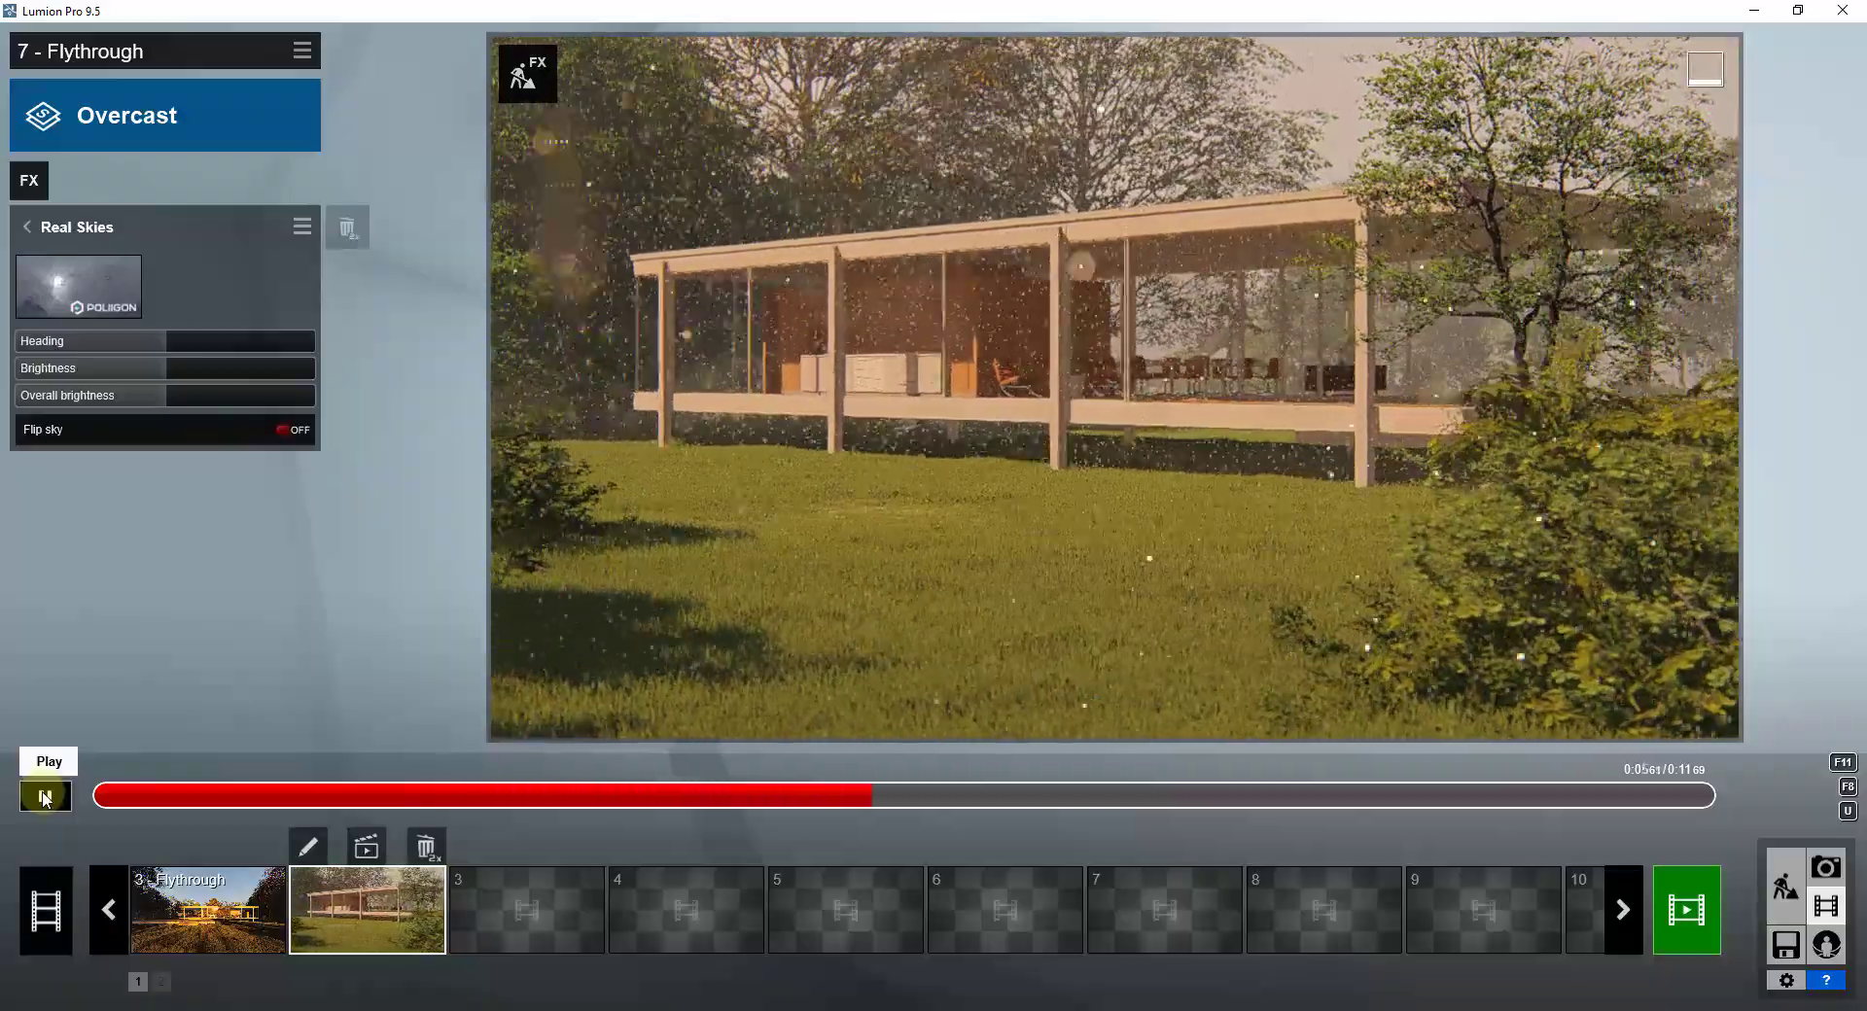
left_click(364, 908)
left_click(78, 232)
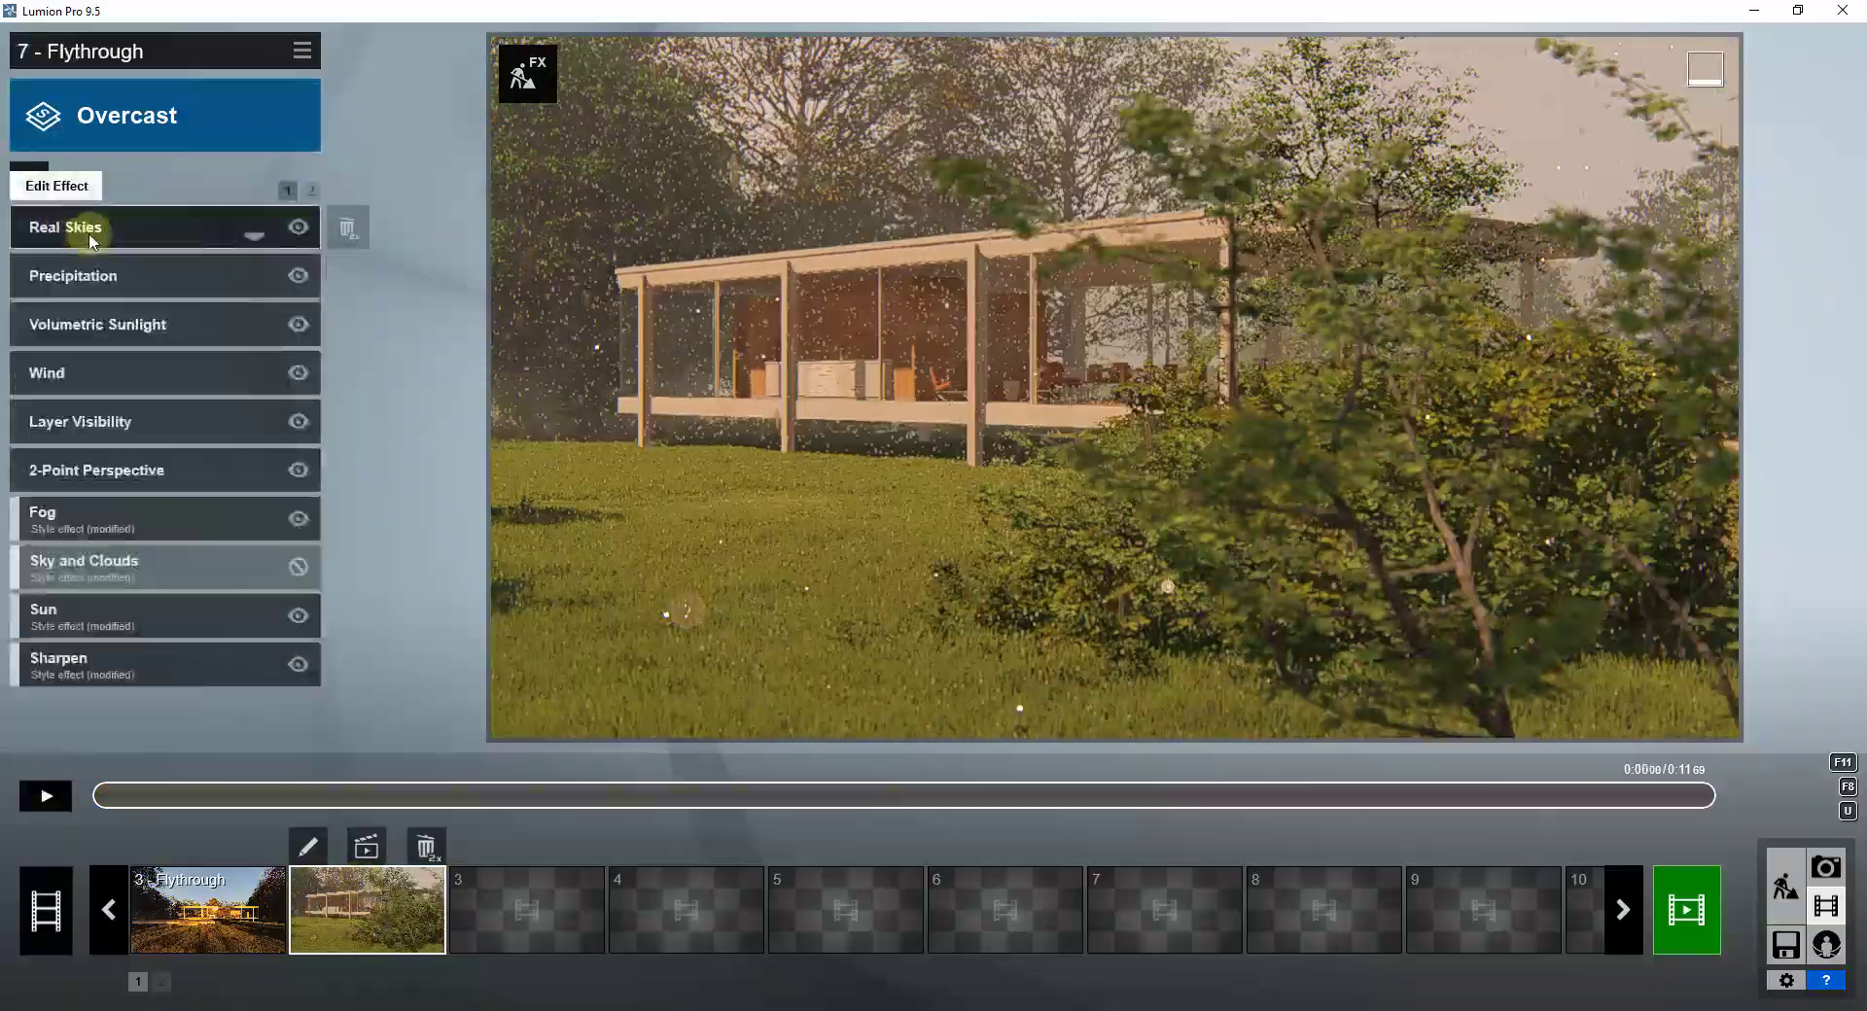
left_click(109, 263)
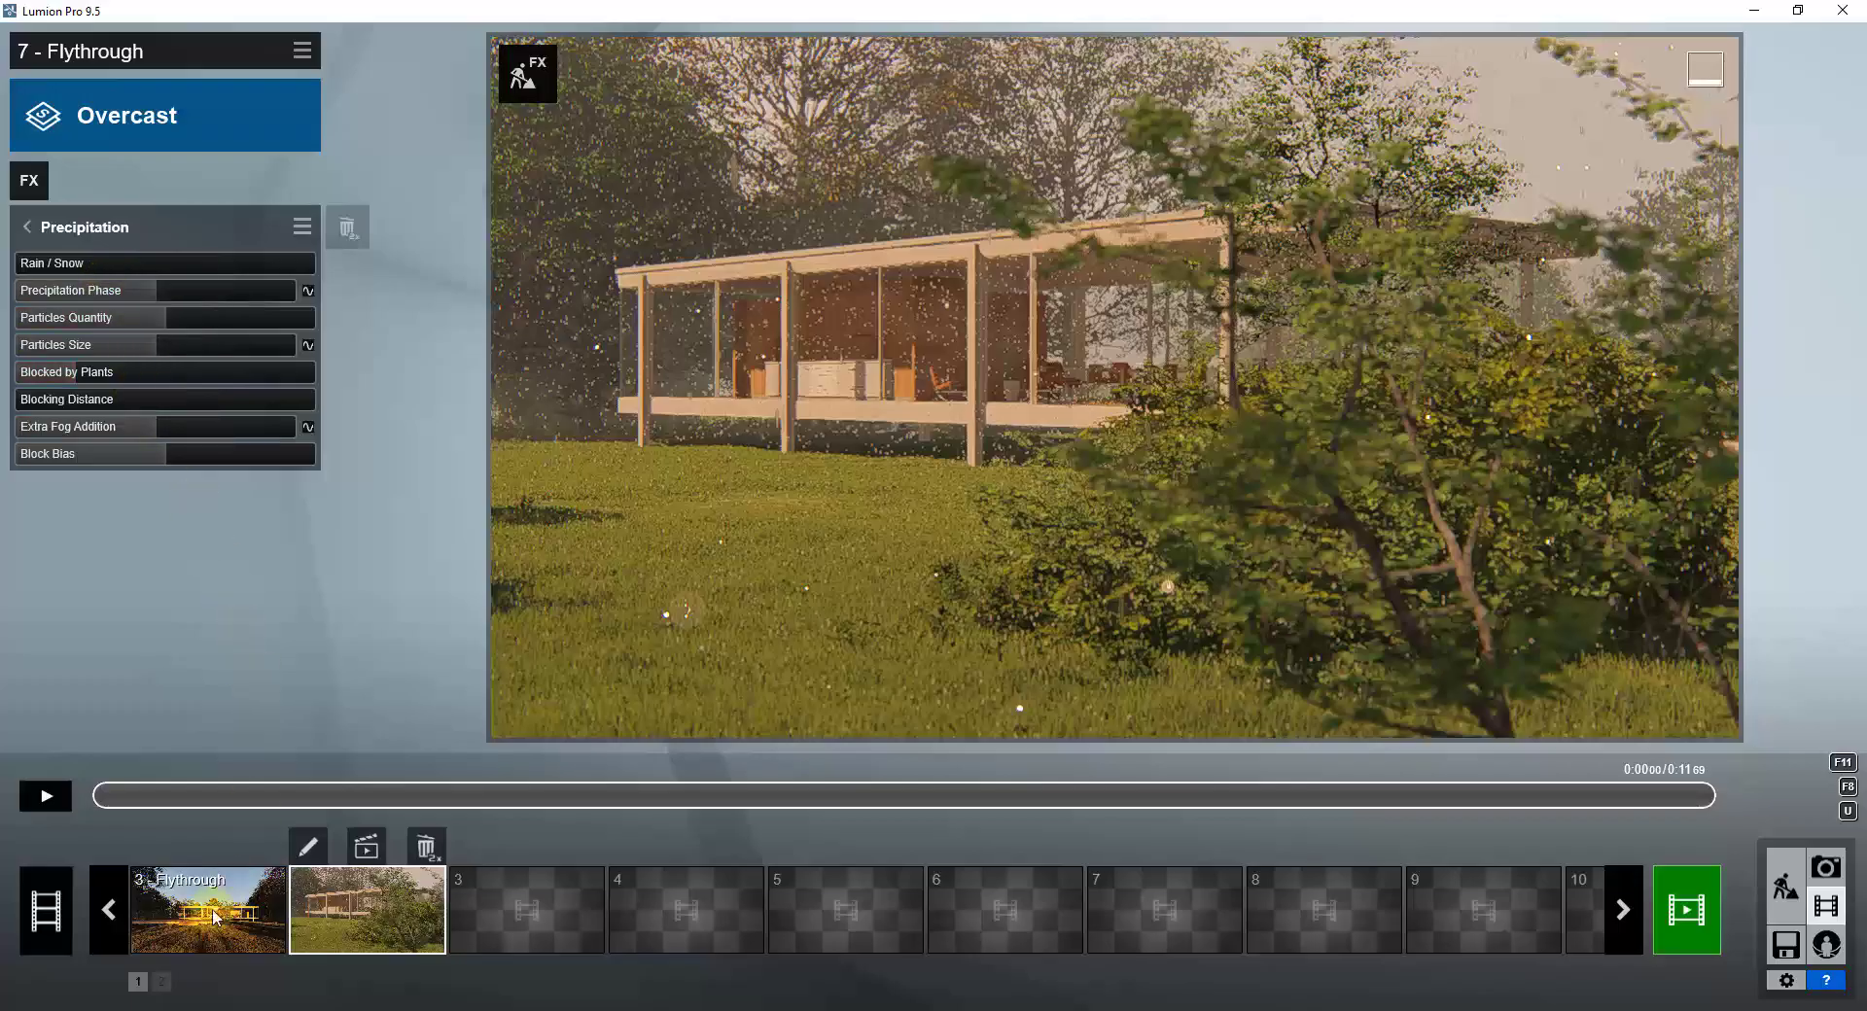
- Play back clip 3 and then clip 7 to compare their flythroughs
left_click(185, 929)
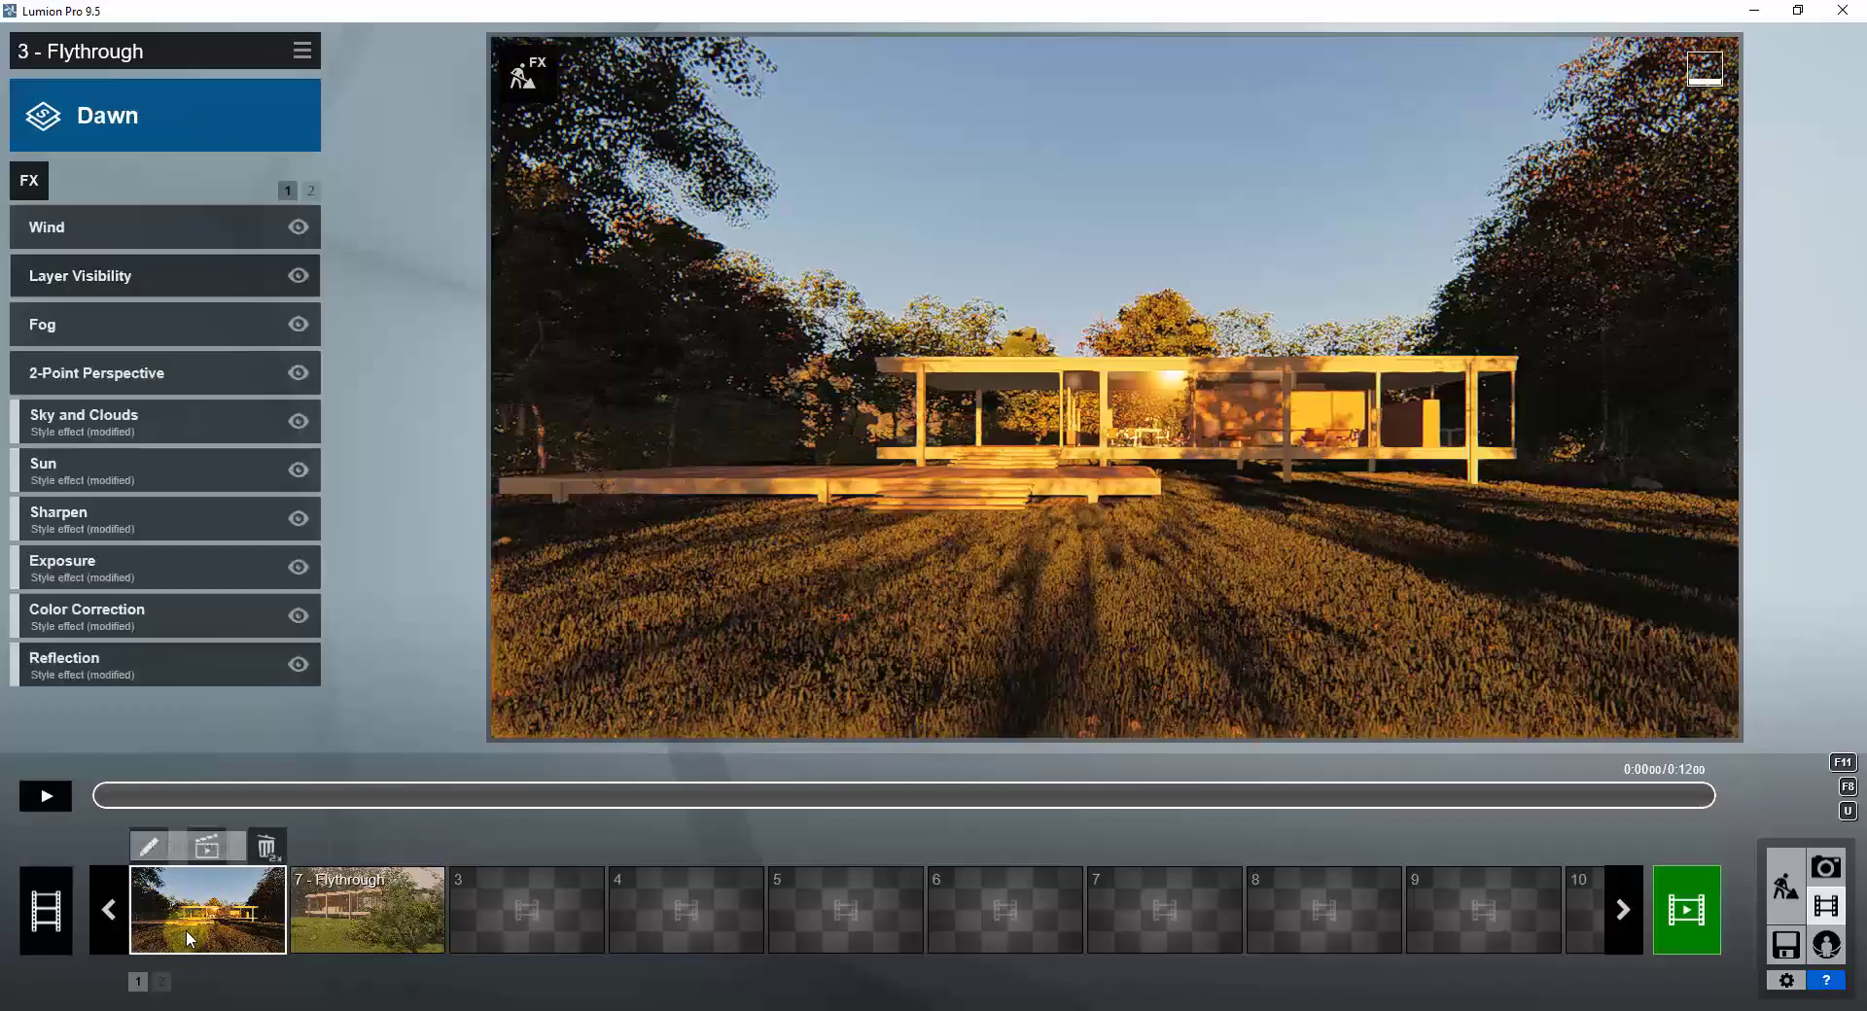
left_click(56, 801)
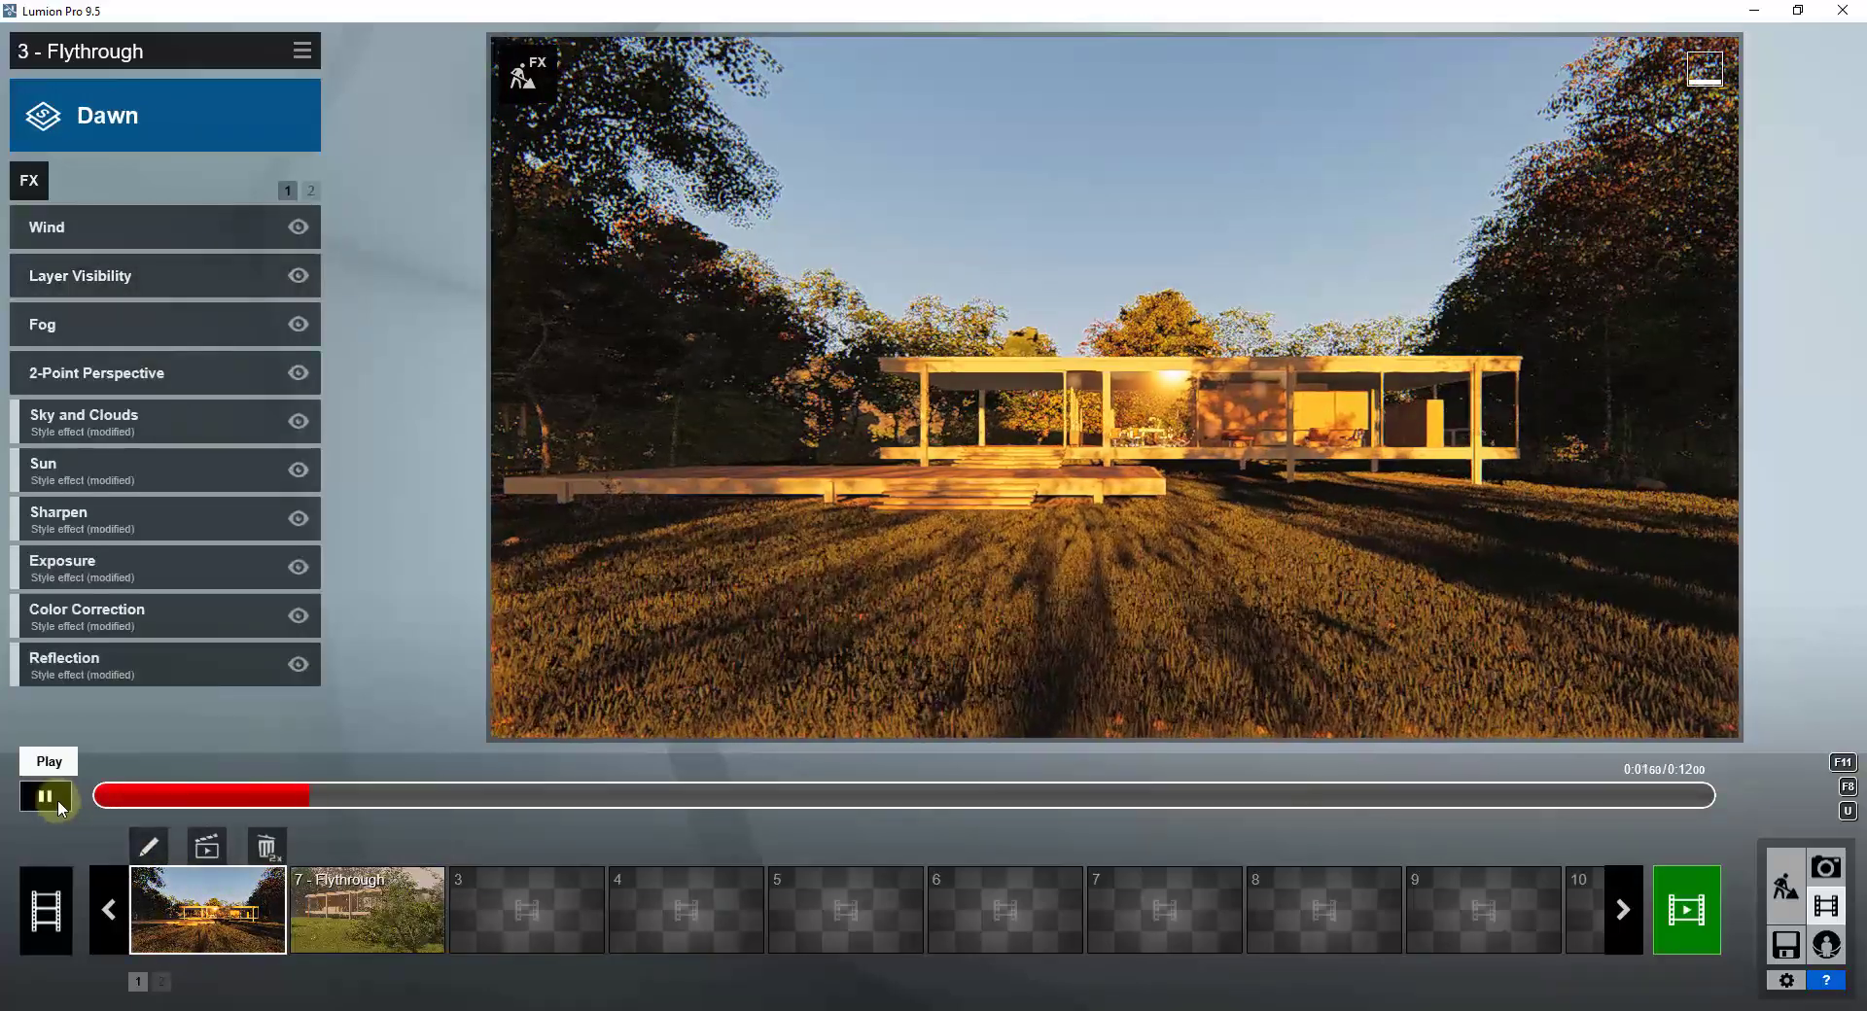
left_click(56, 799)
left_click(327, 907)
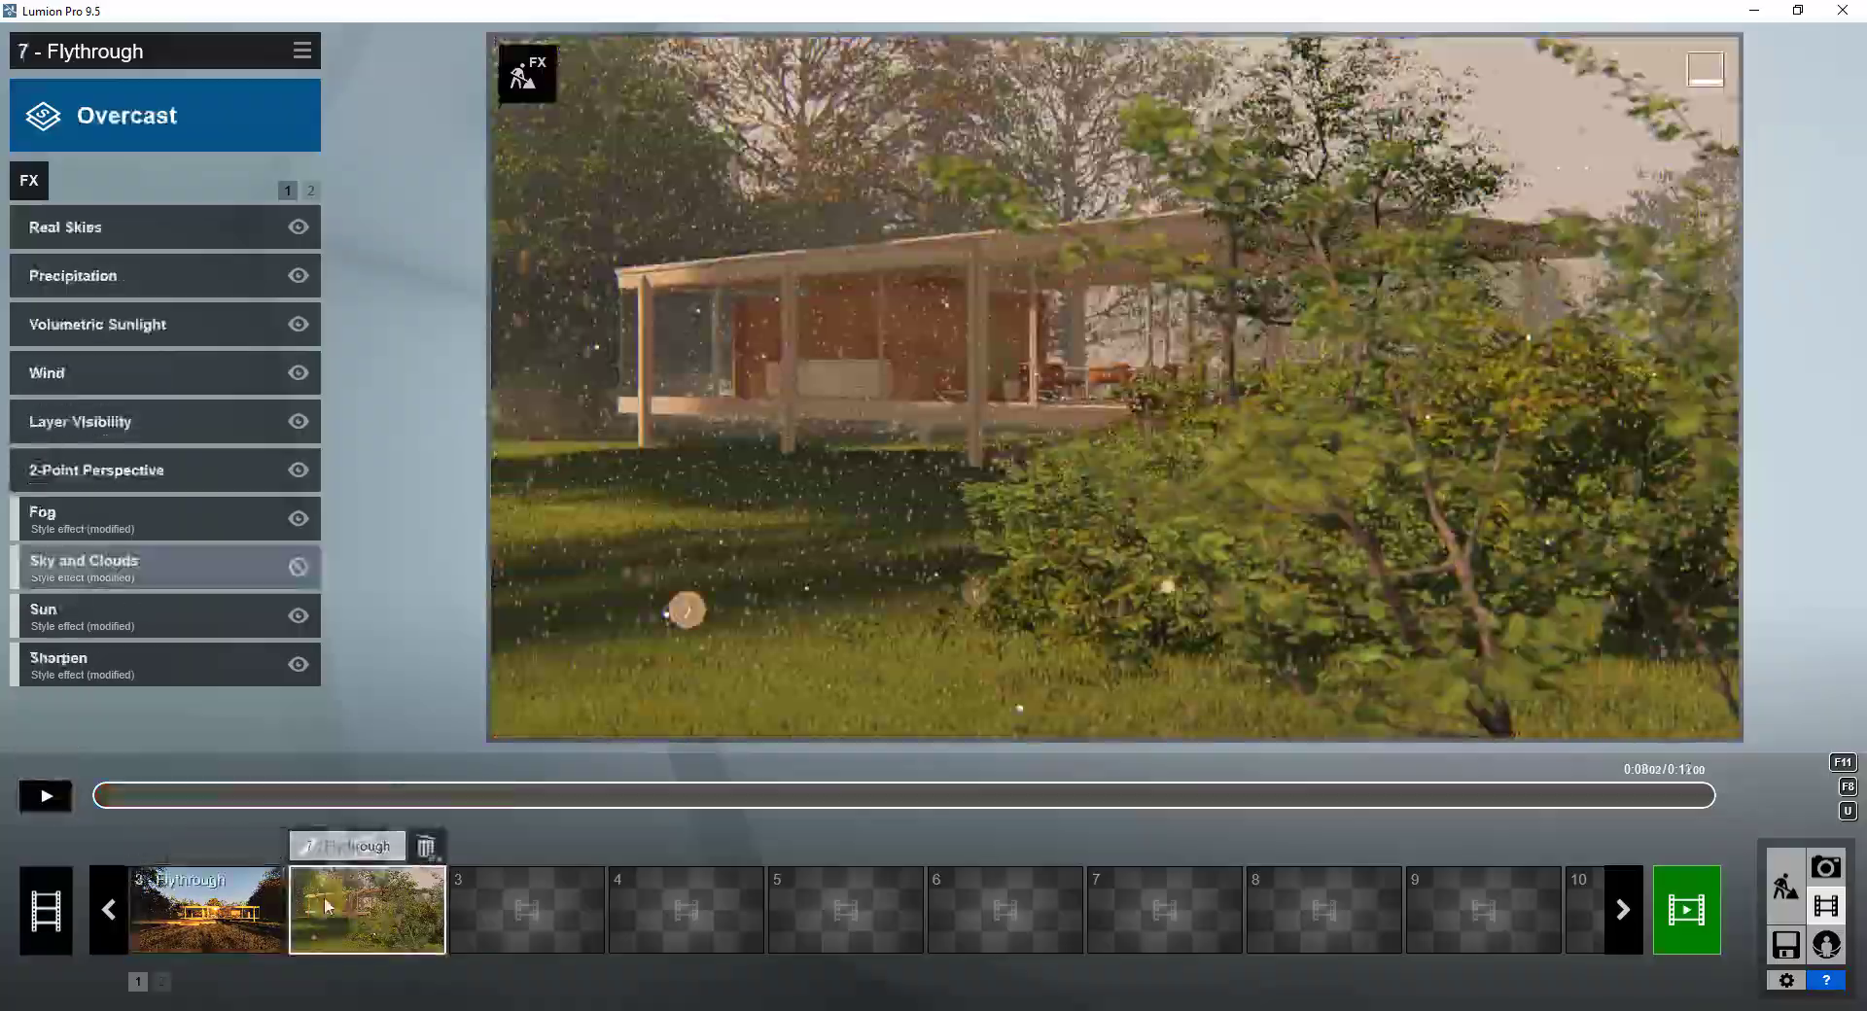
left_click(45, 797)
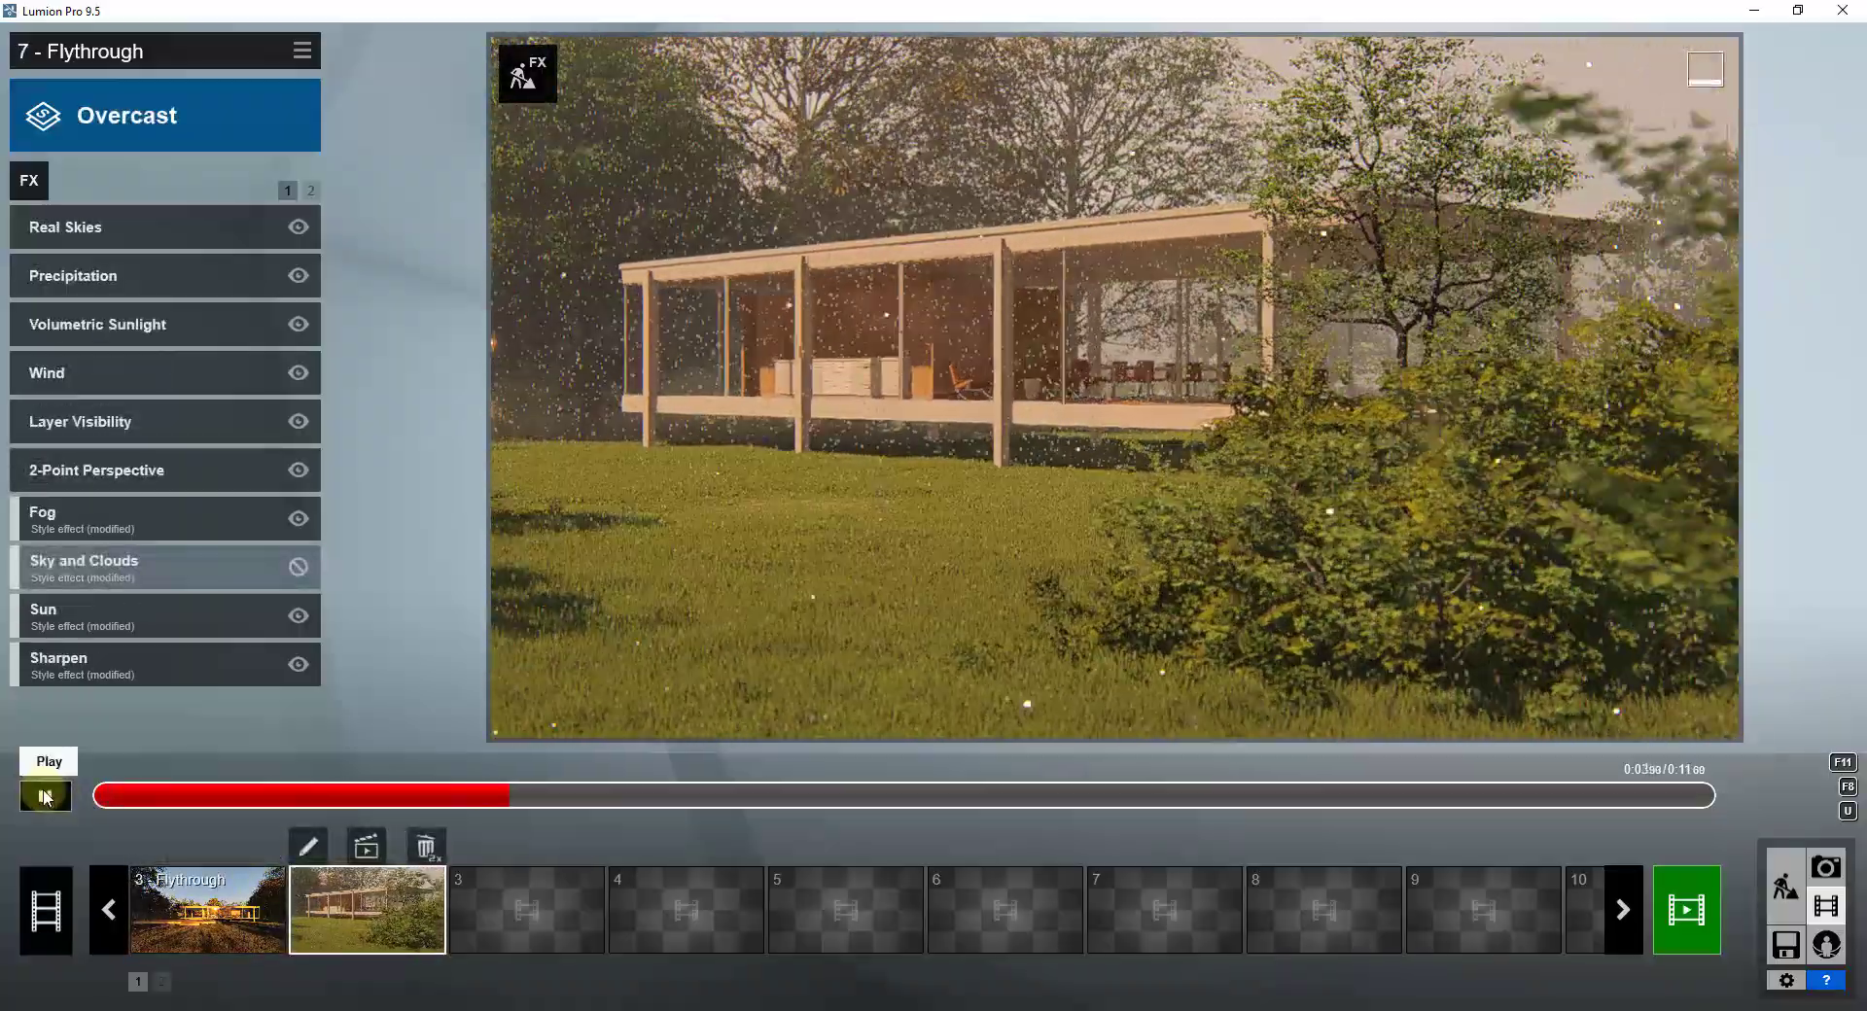
left_click(45, 797)
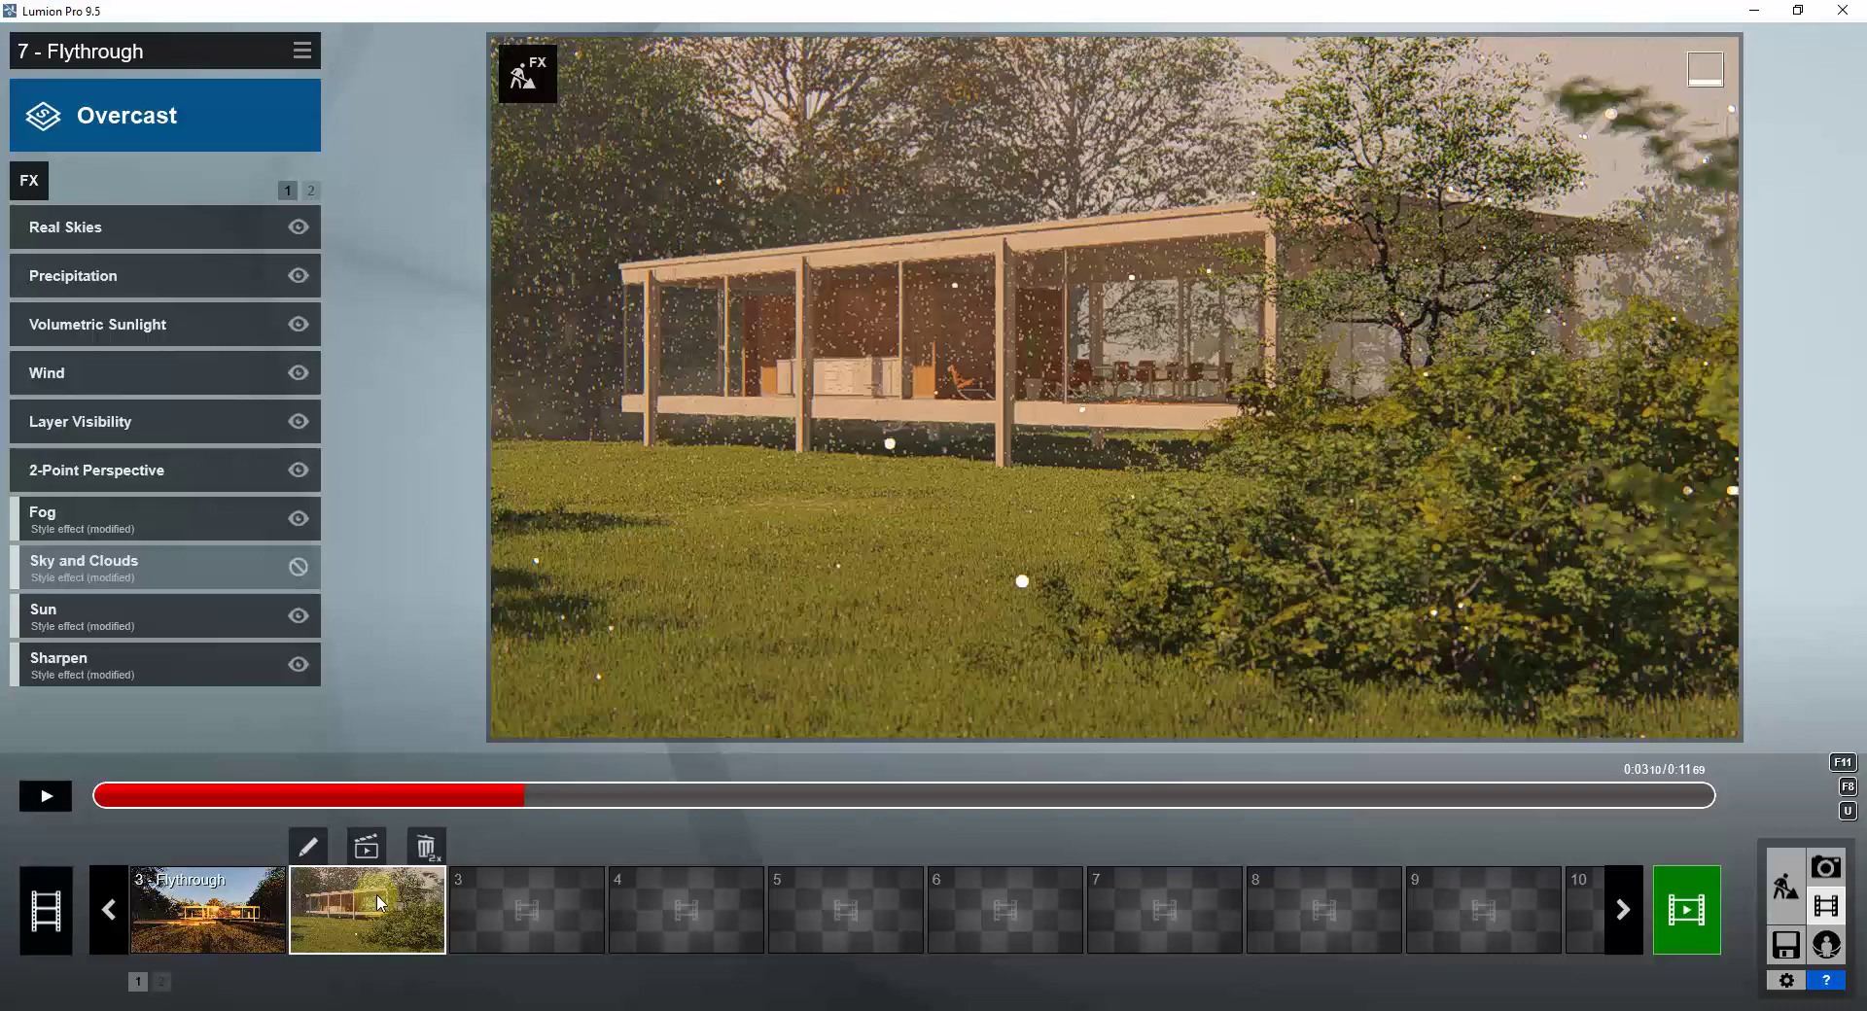
- Set clip 7's duration to 8.0 seconds and save it
left_click(146, 846)
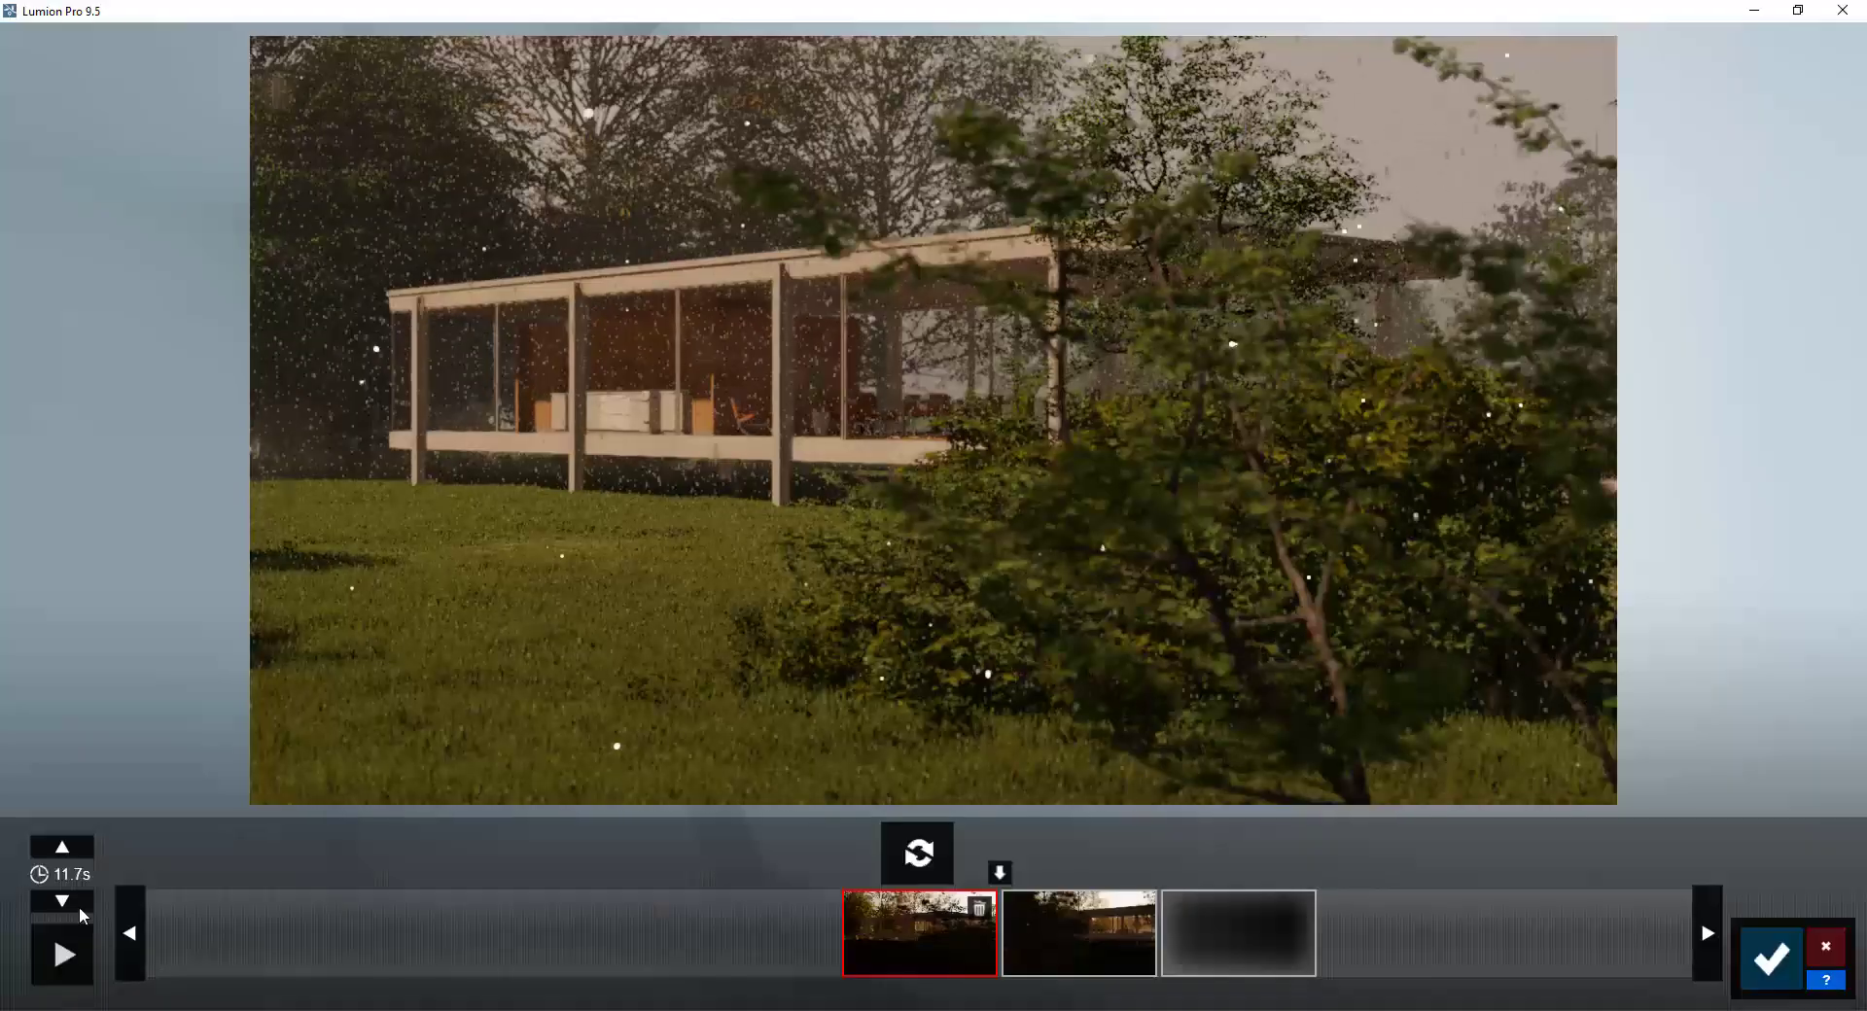
left_click(1769, 960)
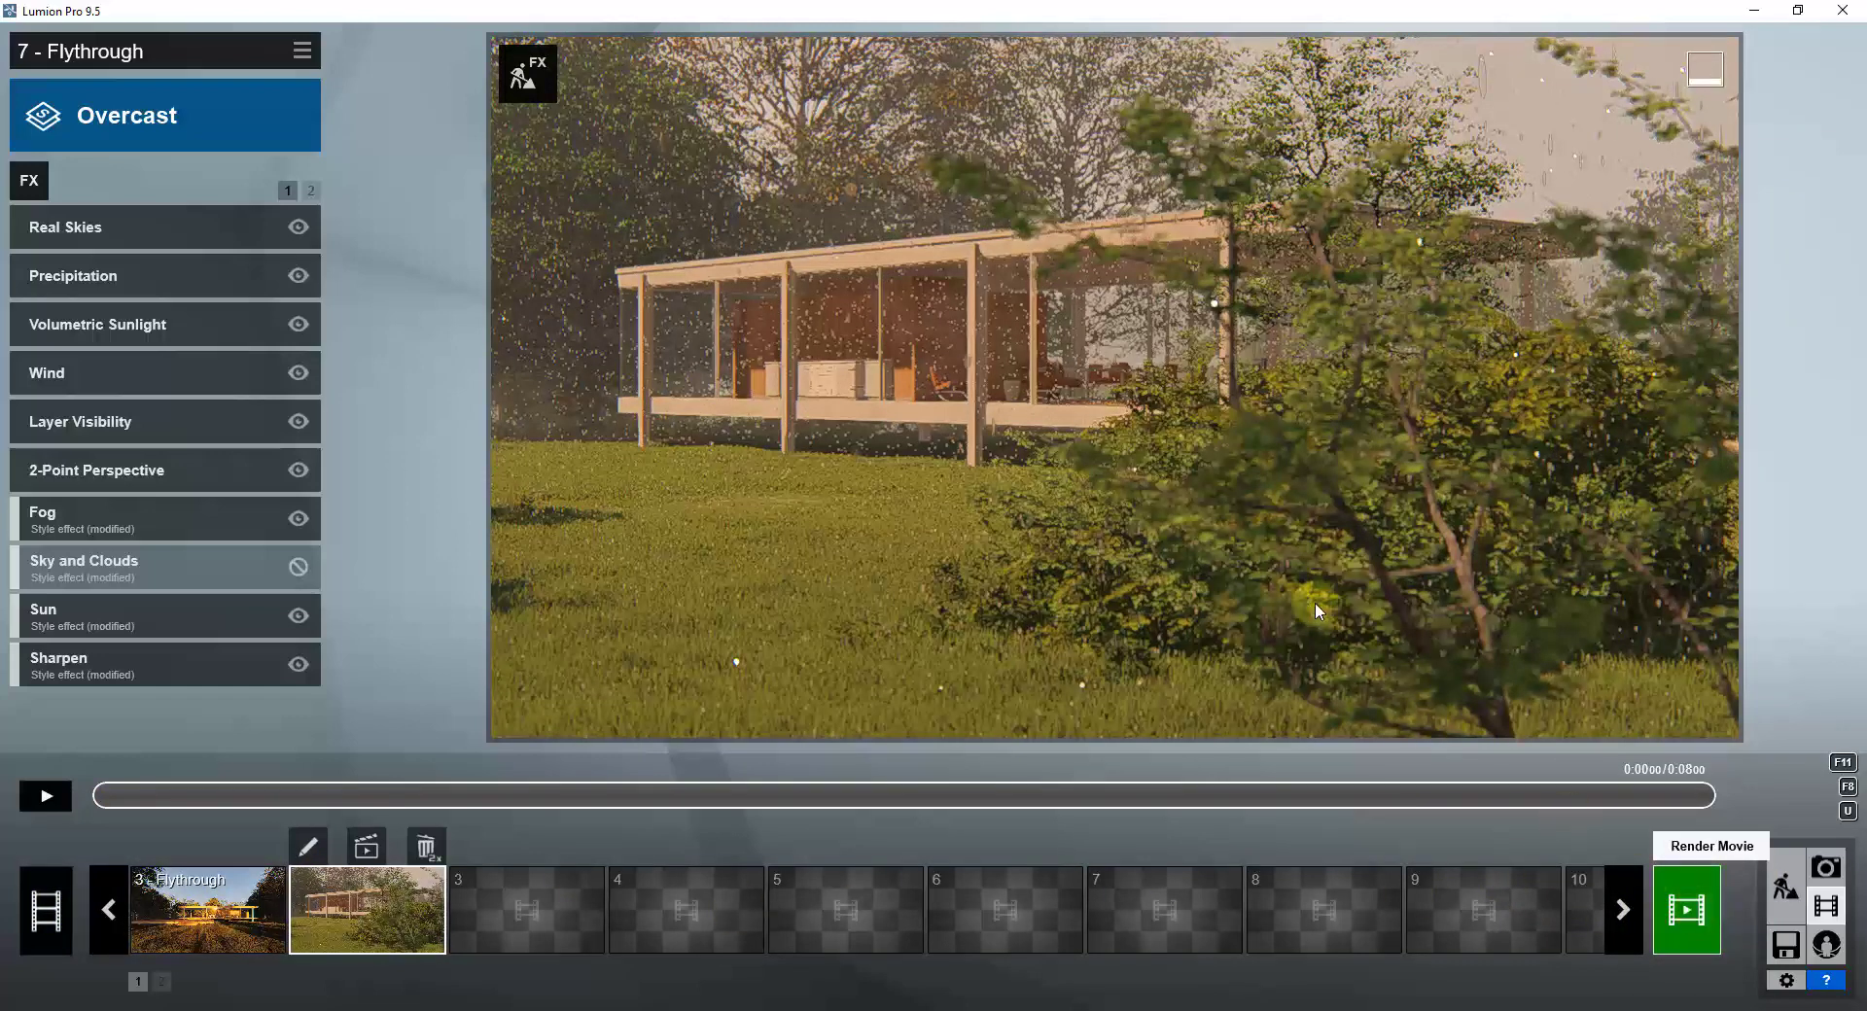
- Render the movie at HD 1280x720, overwriting Sound Effect Render, and open the resulting MP4
left_click(1673, 918)
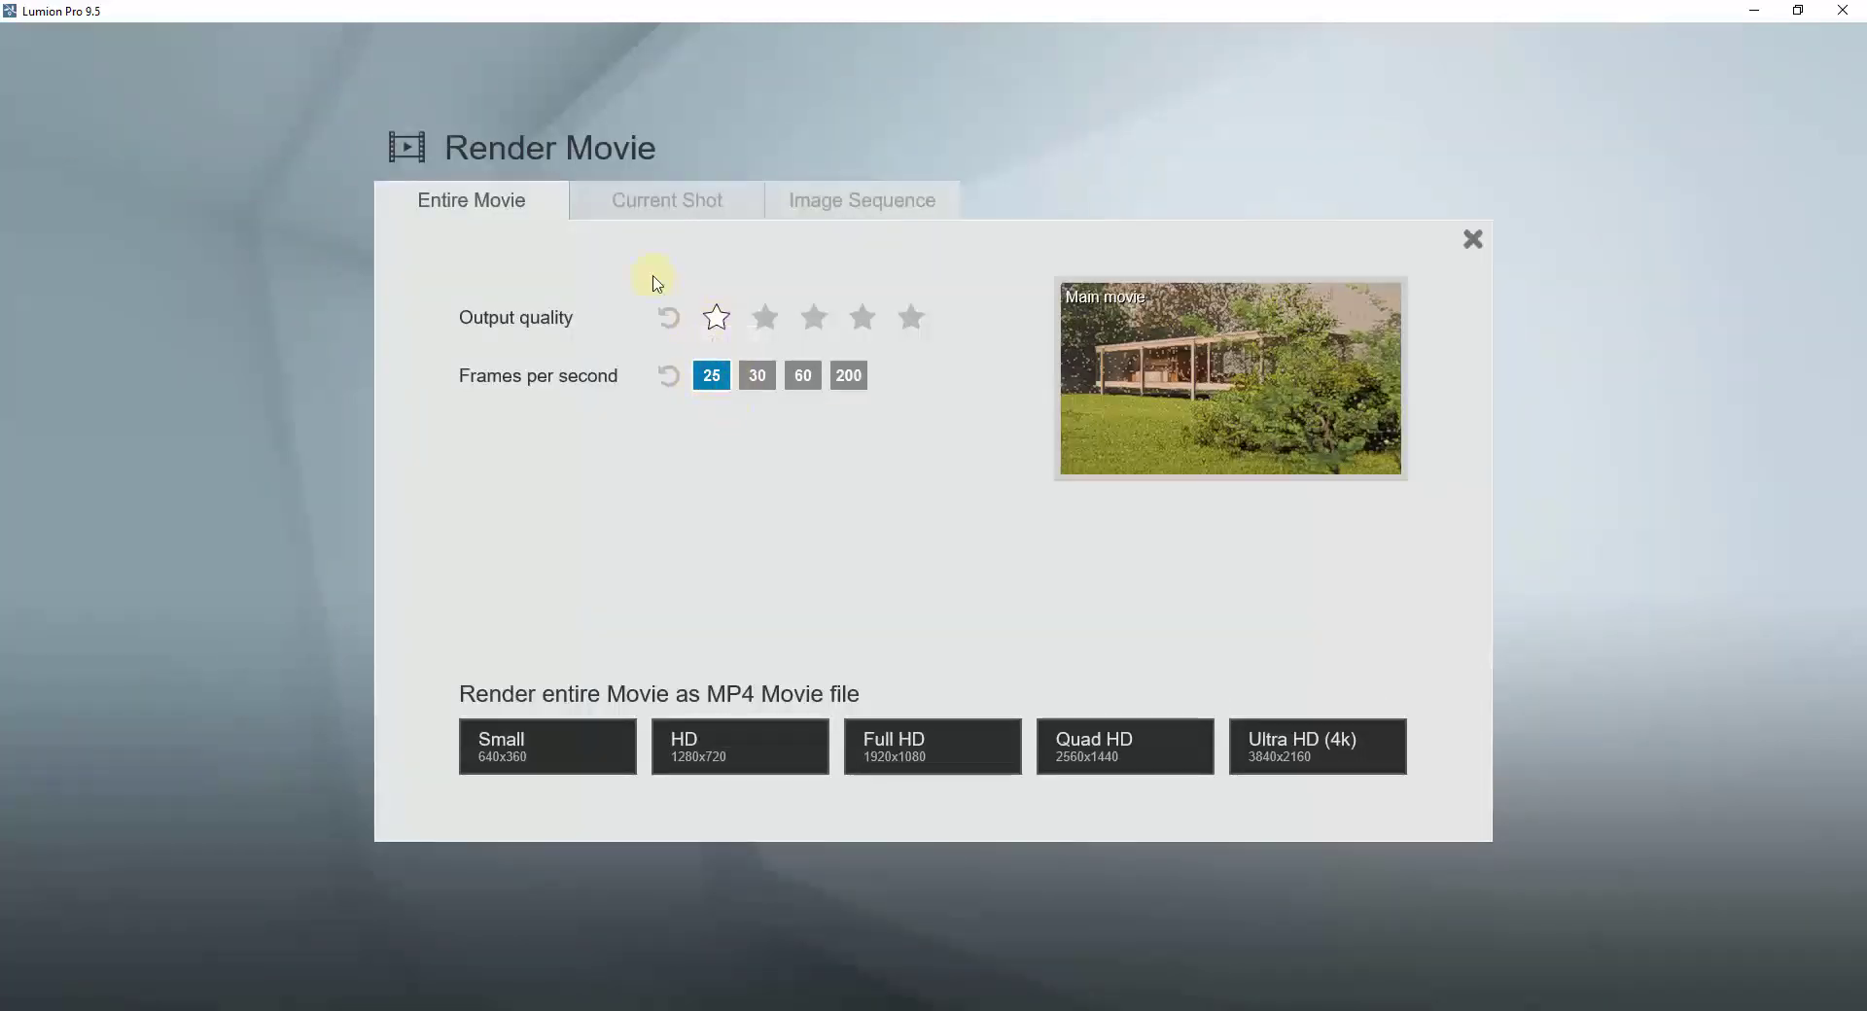
left_click(717, 754)
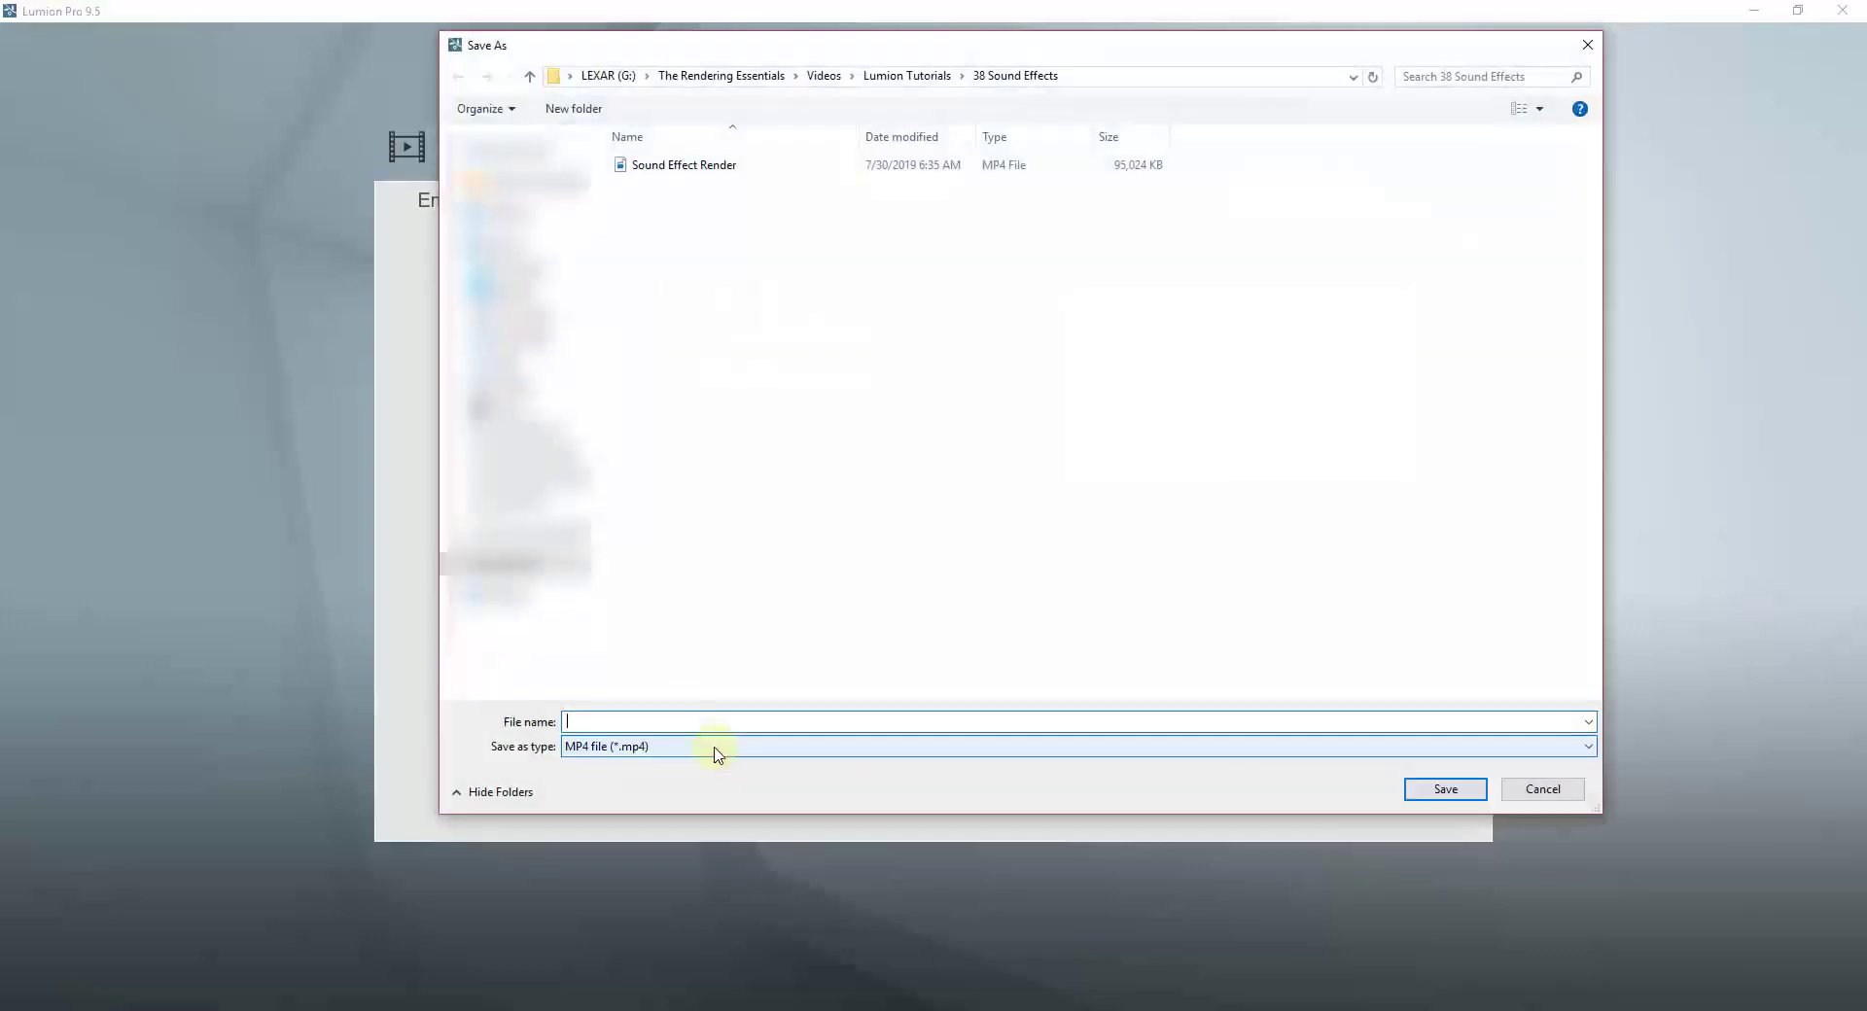
double_click(678, 167)
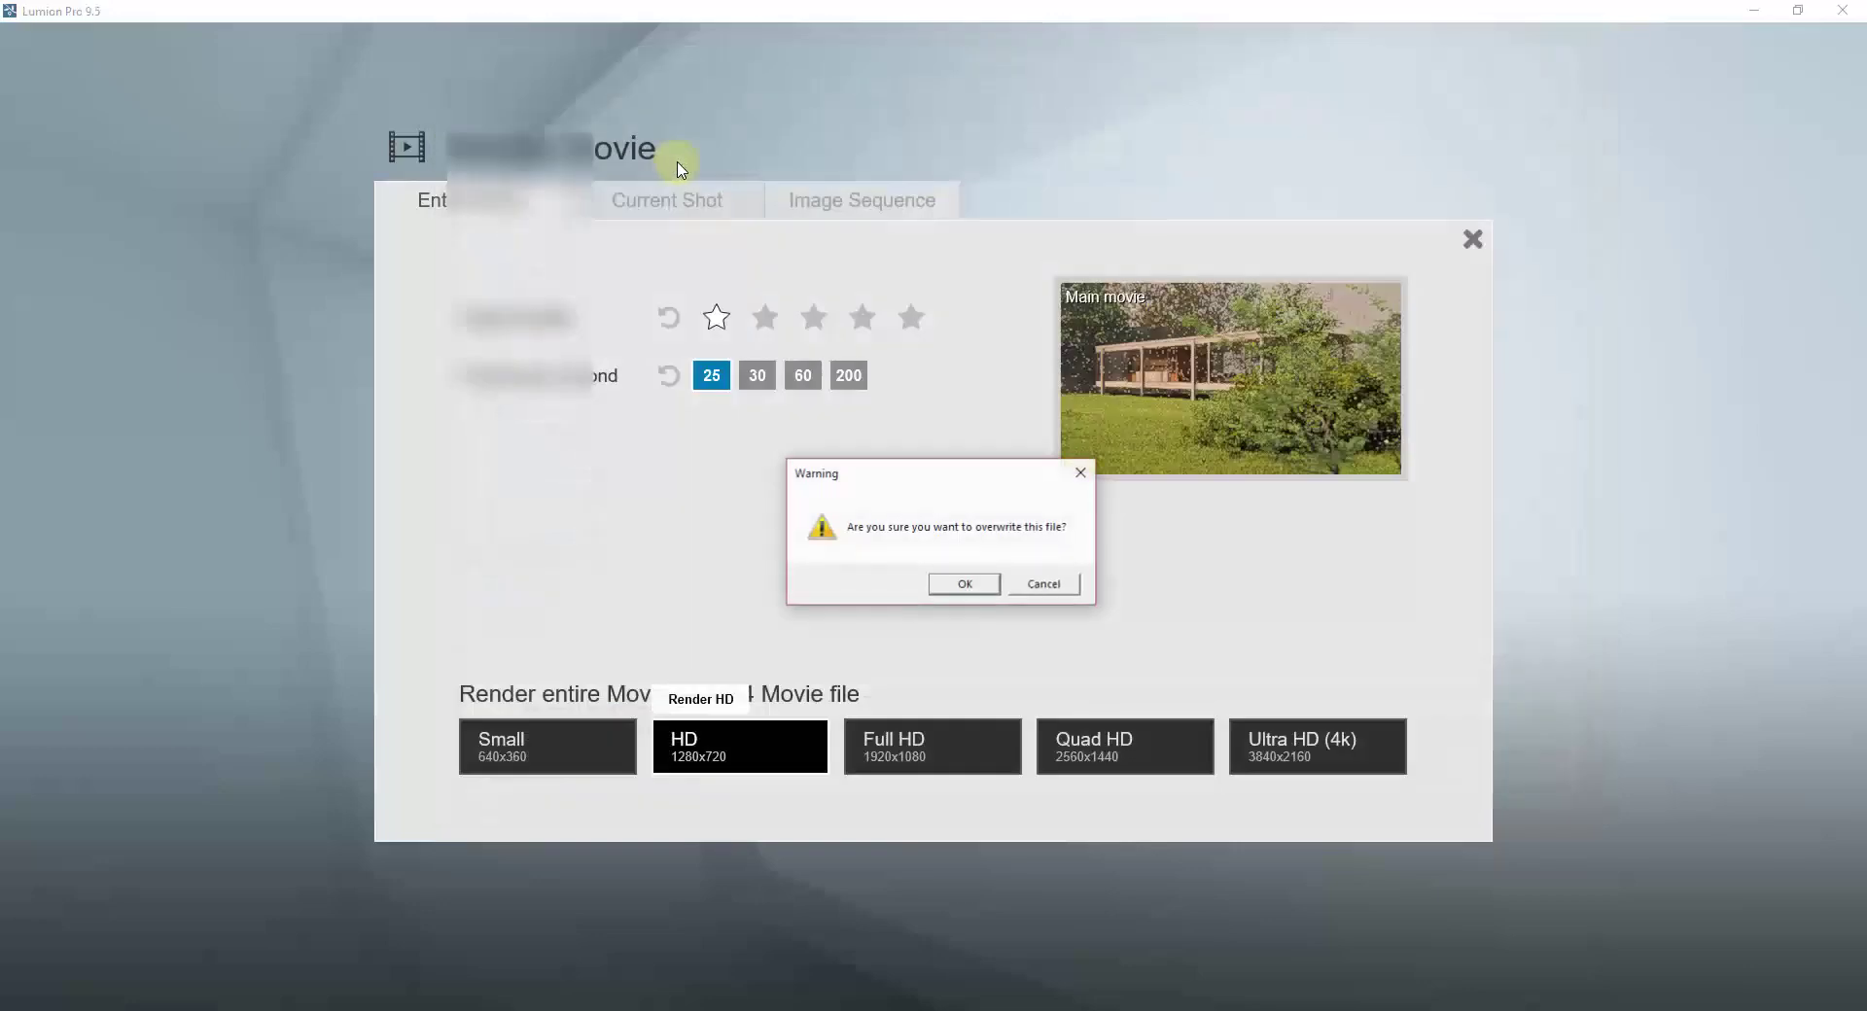
left_click(965, 584)
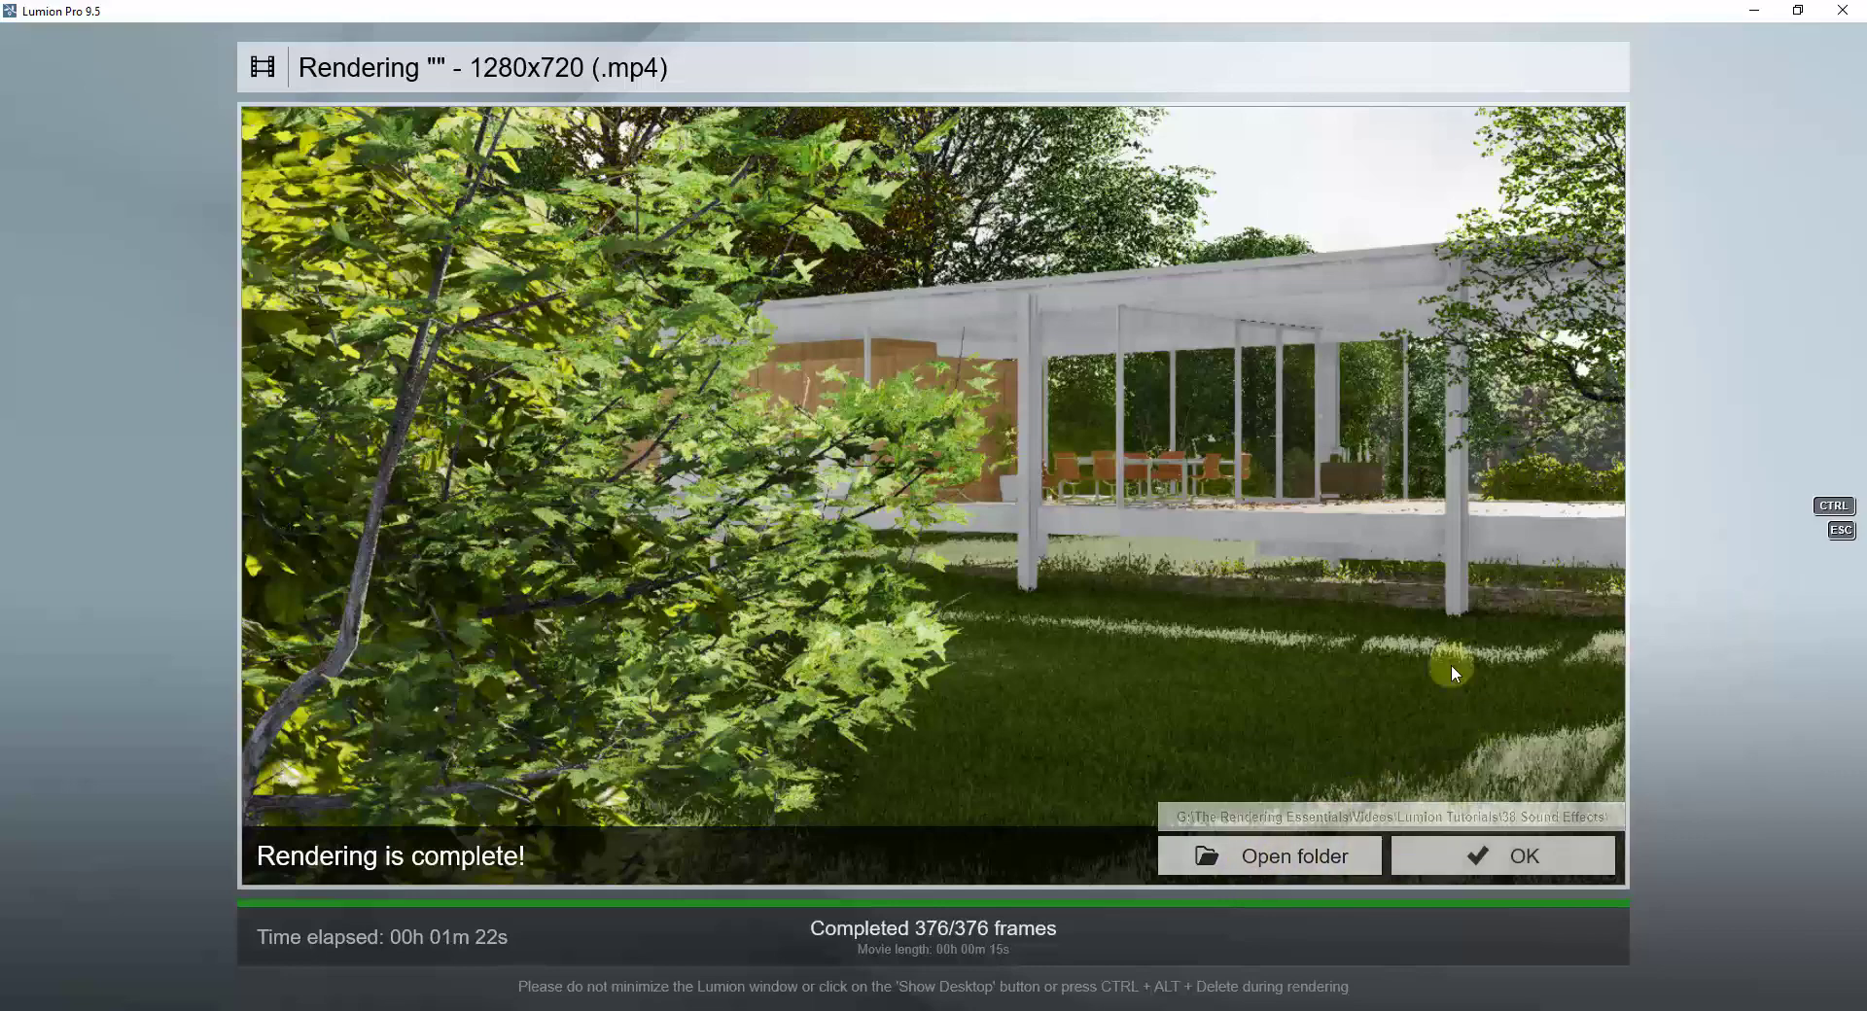
left_click(1276, 858)
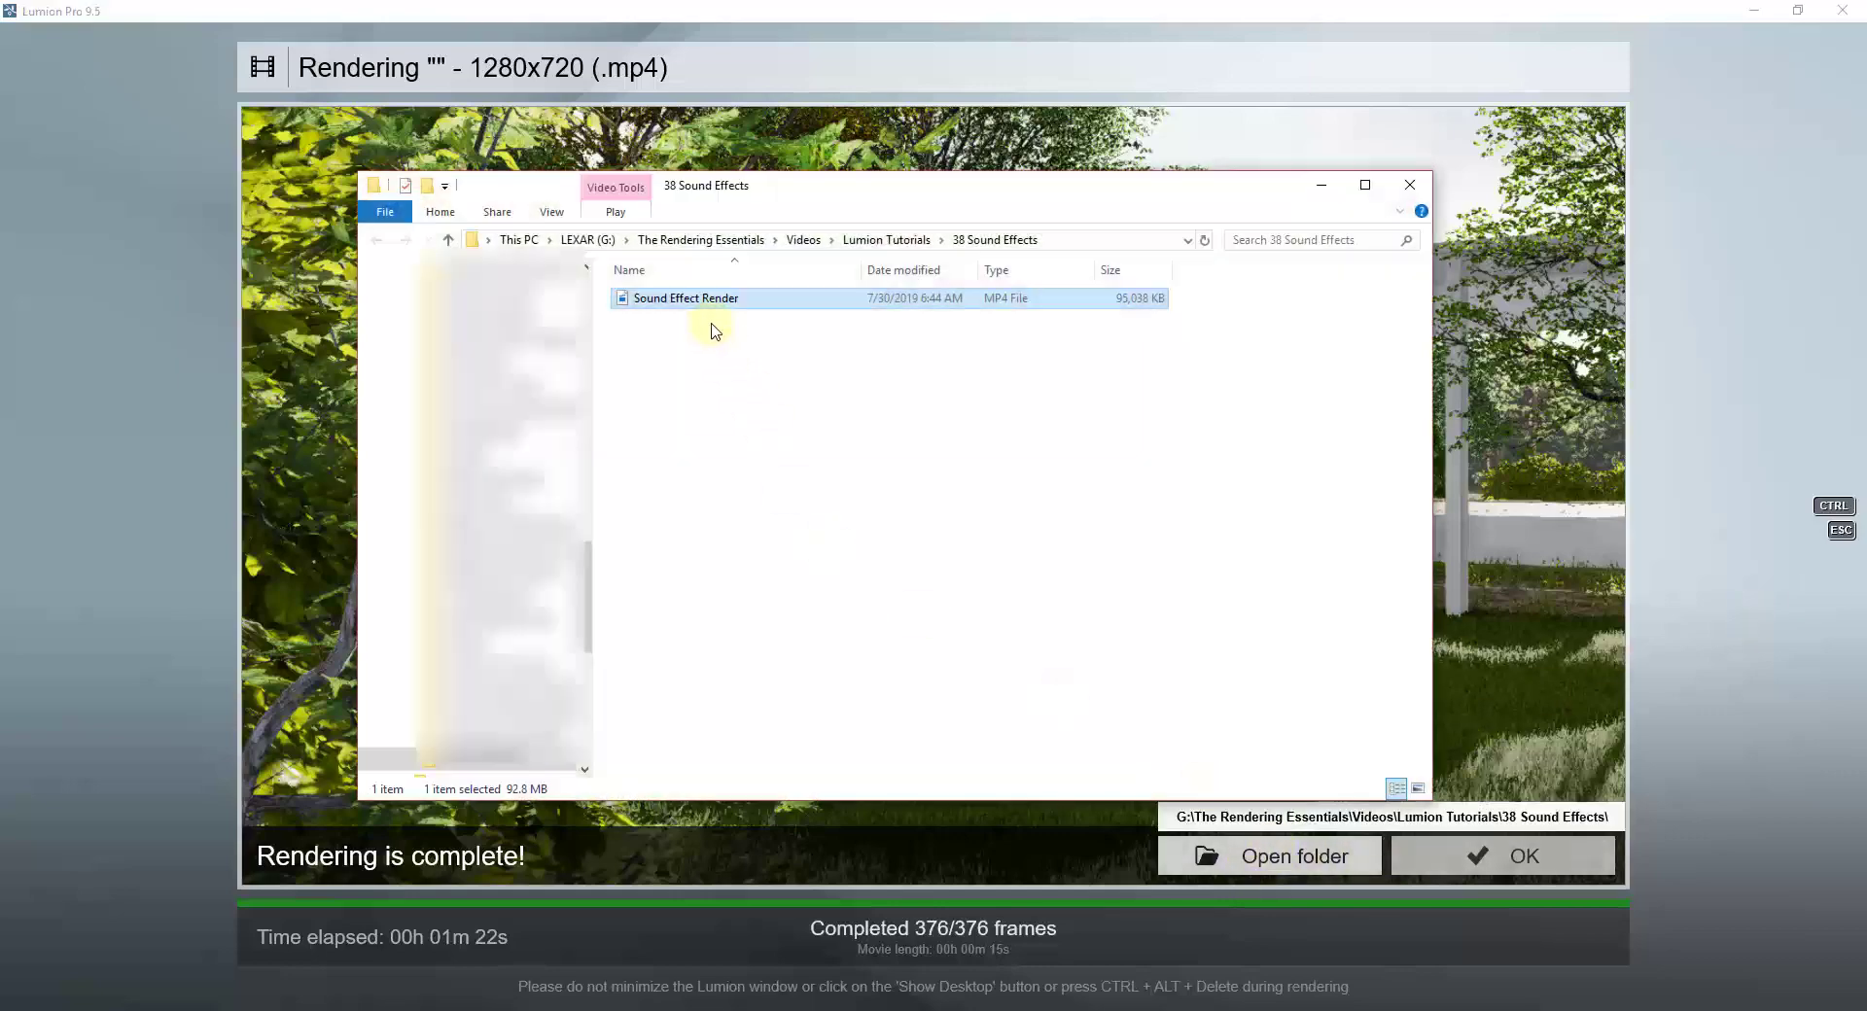
double_click(679, 300)
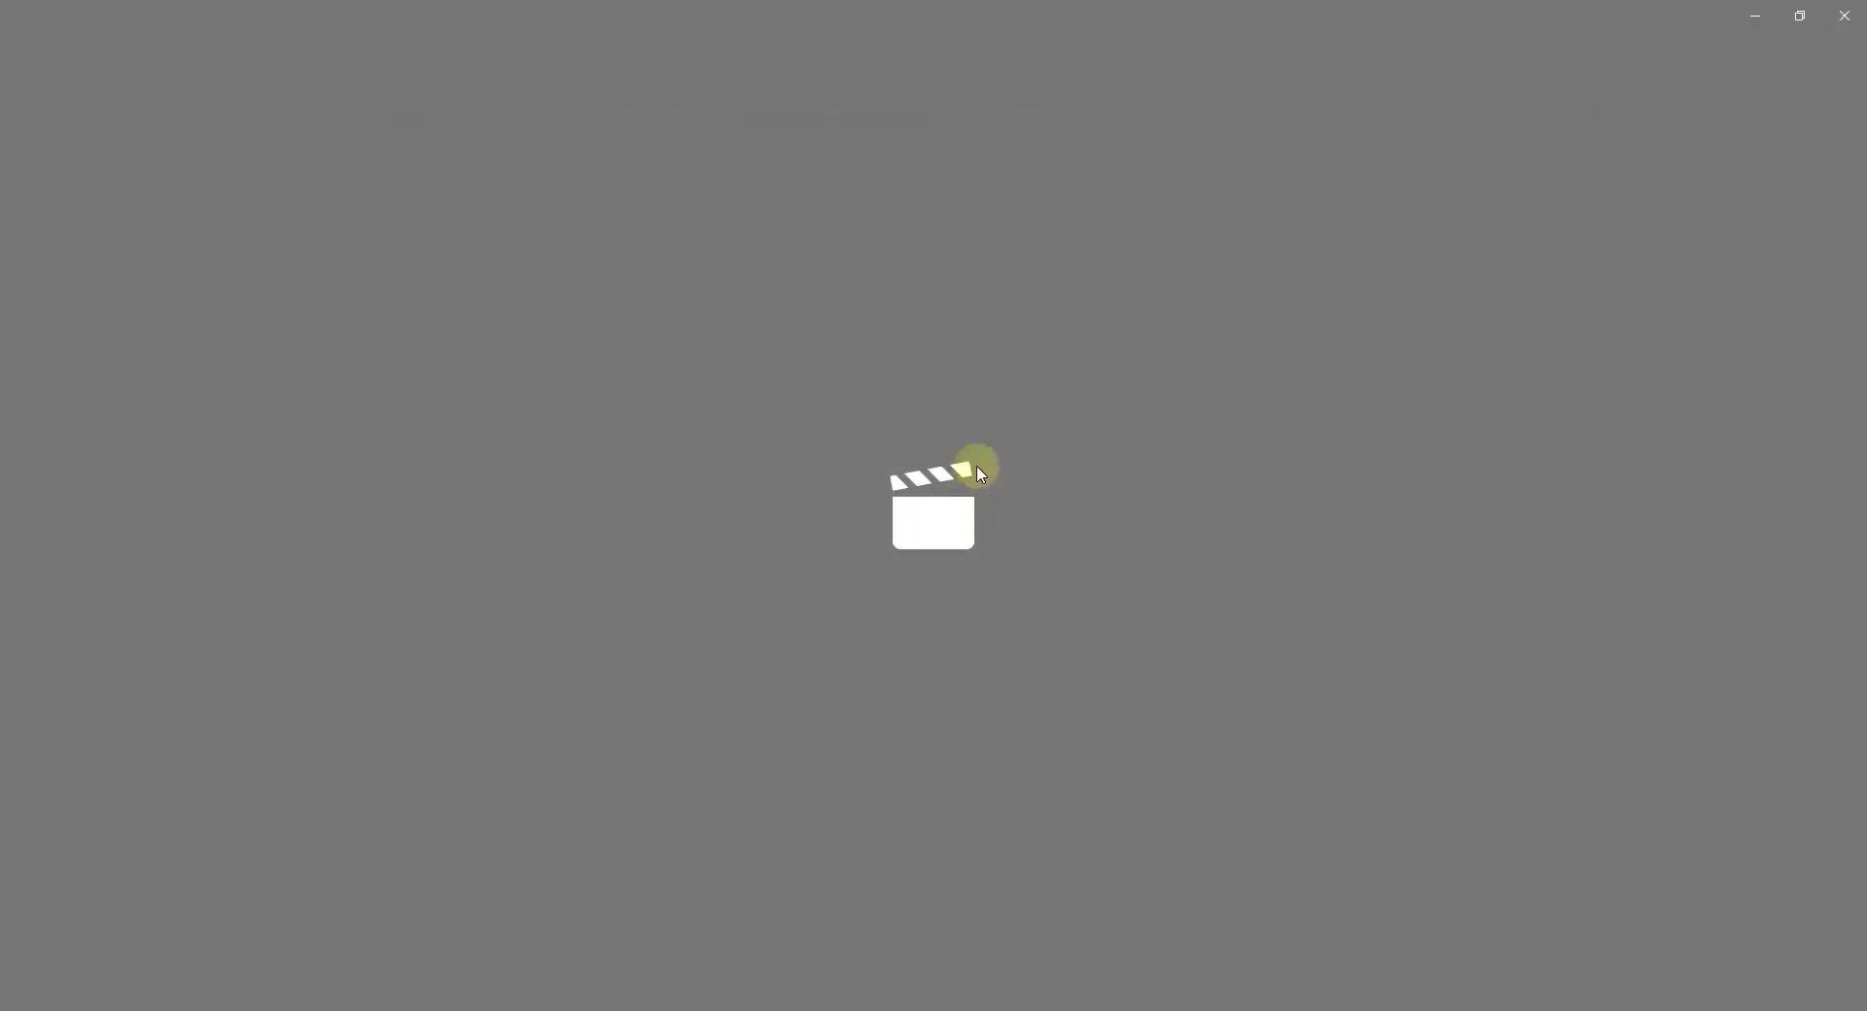